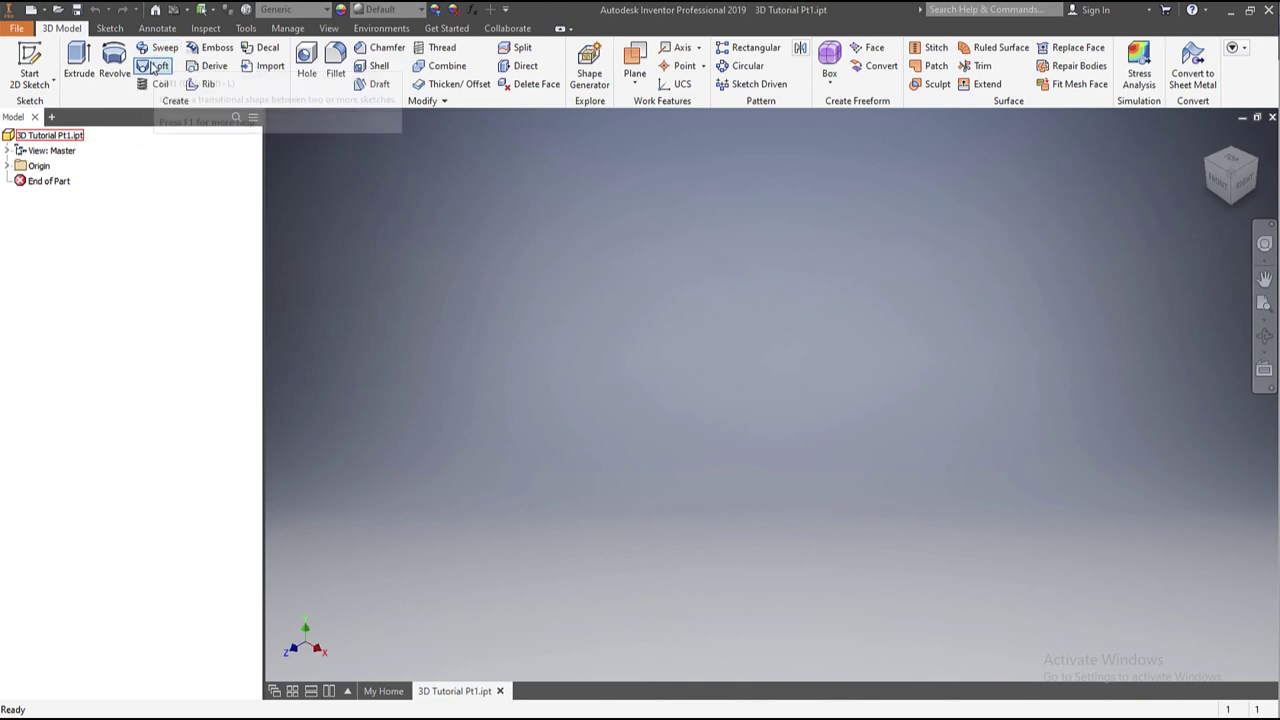
Step: Expand Origin in the model browser and select the XZ Plane to sketch on
click(8, 166)
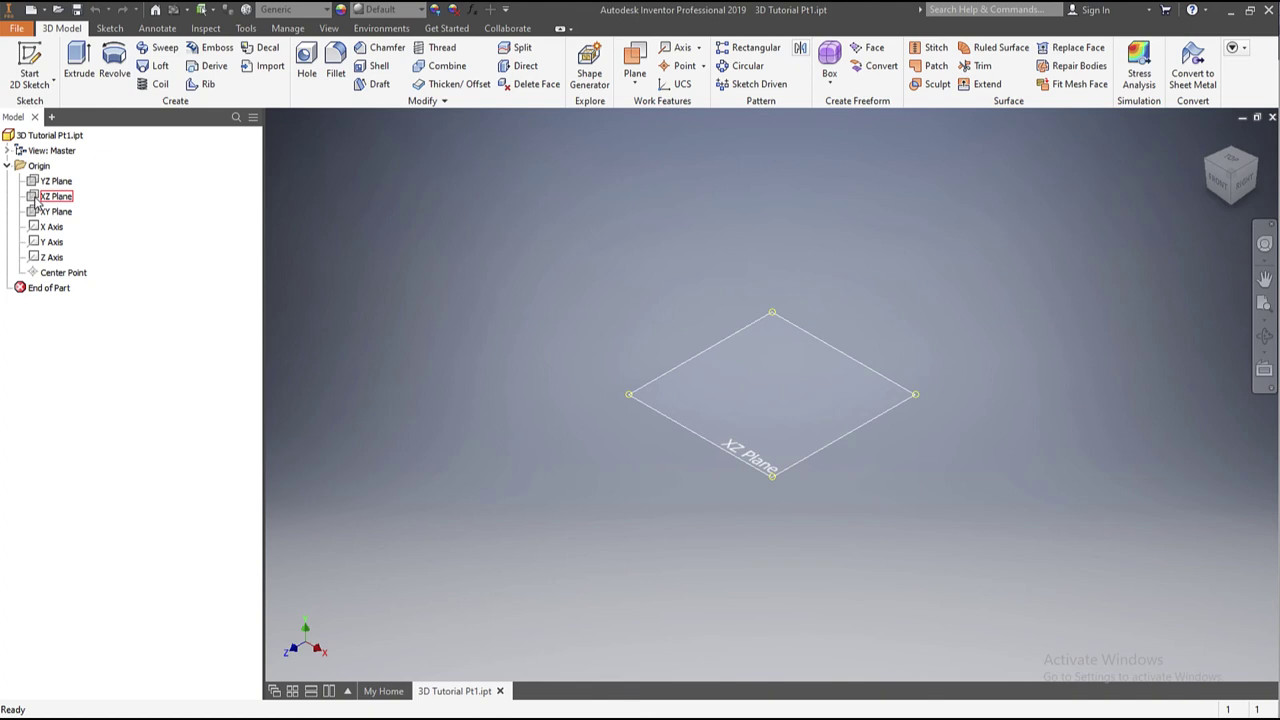
click(40, 198)
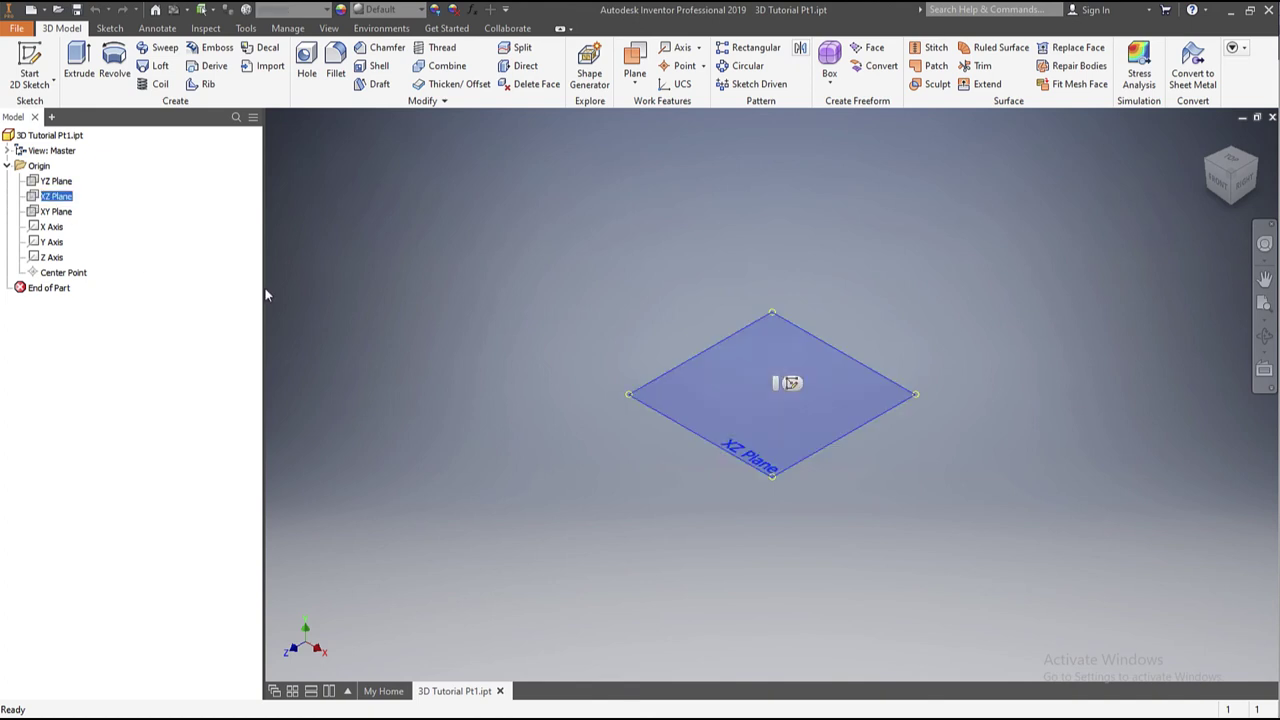
Step: Start a sketch on the XZ Plane and draw a closed stepped line outline with a diagonal edge, from the origin
click(33, 56)
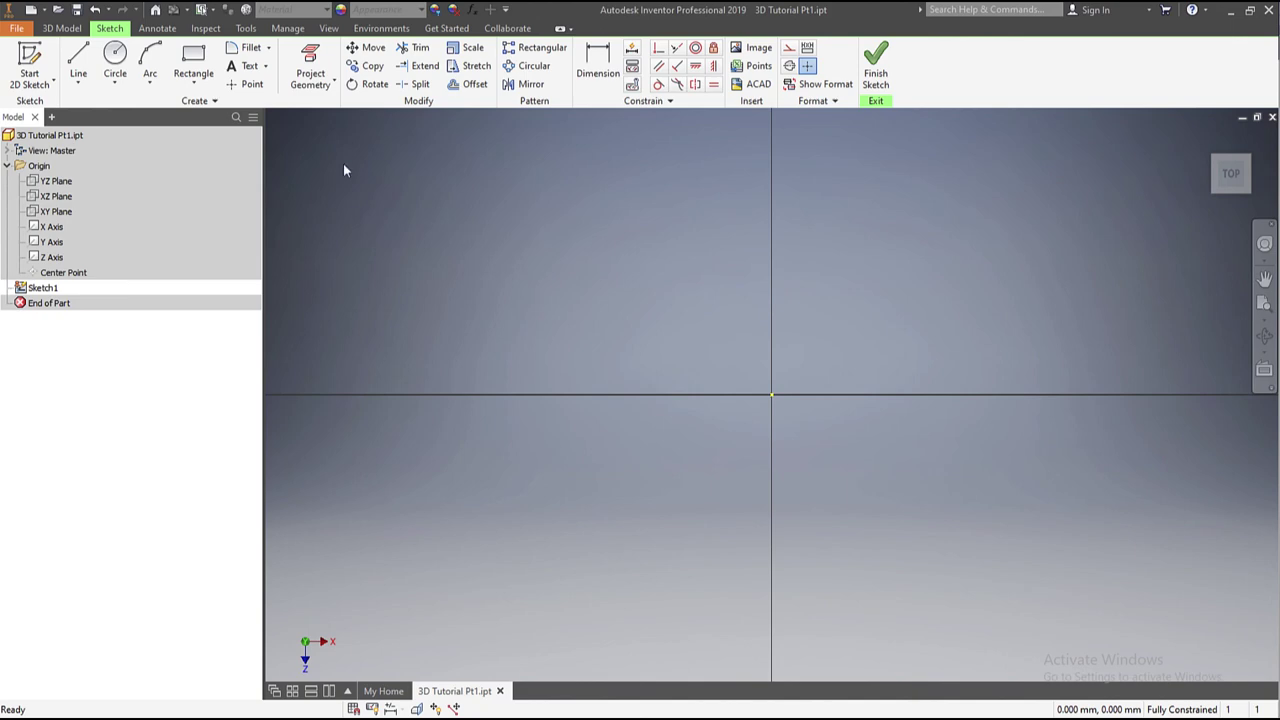
click(78, 60)
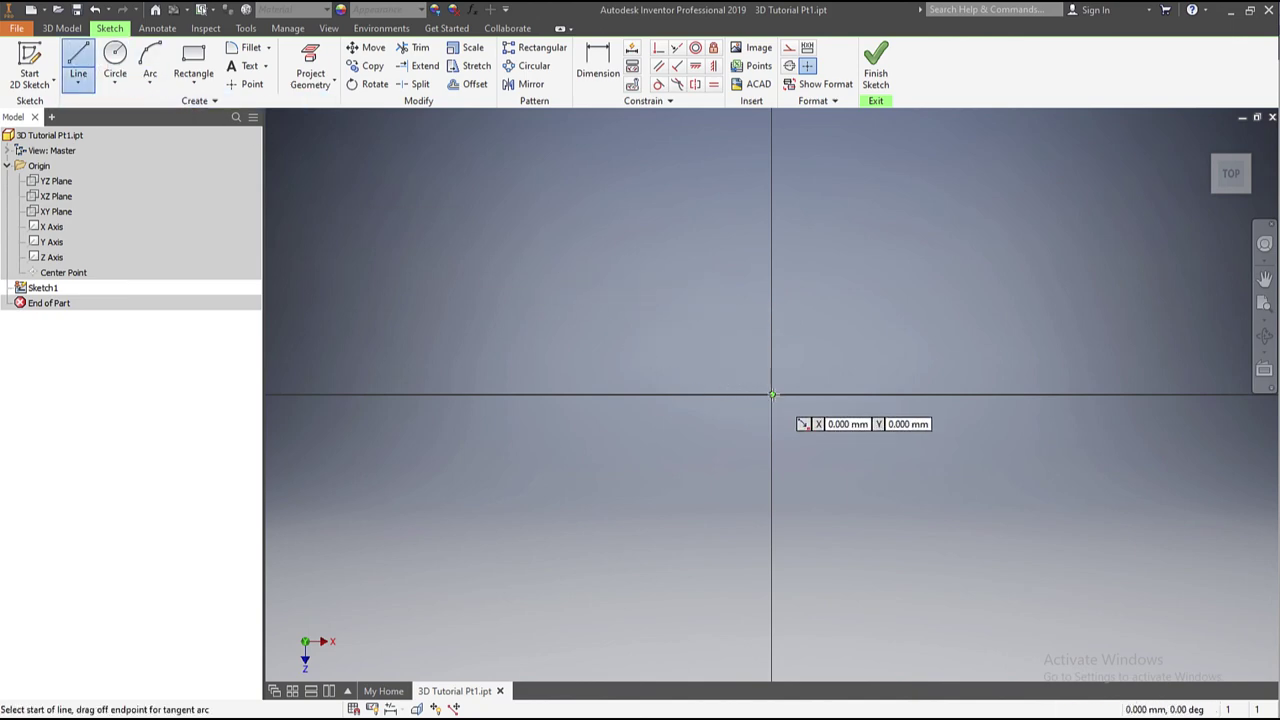
click(772, 394)
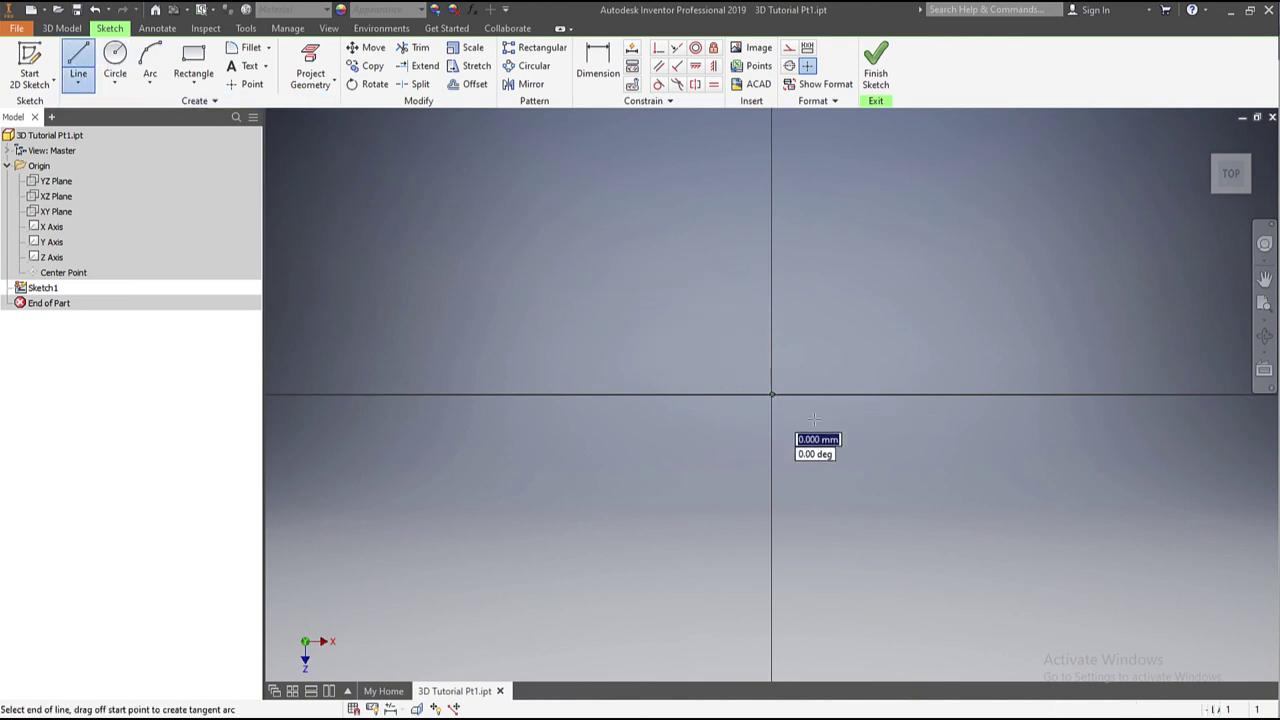
click(958, 394)
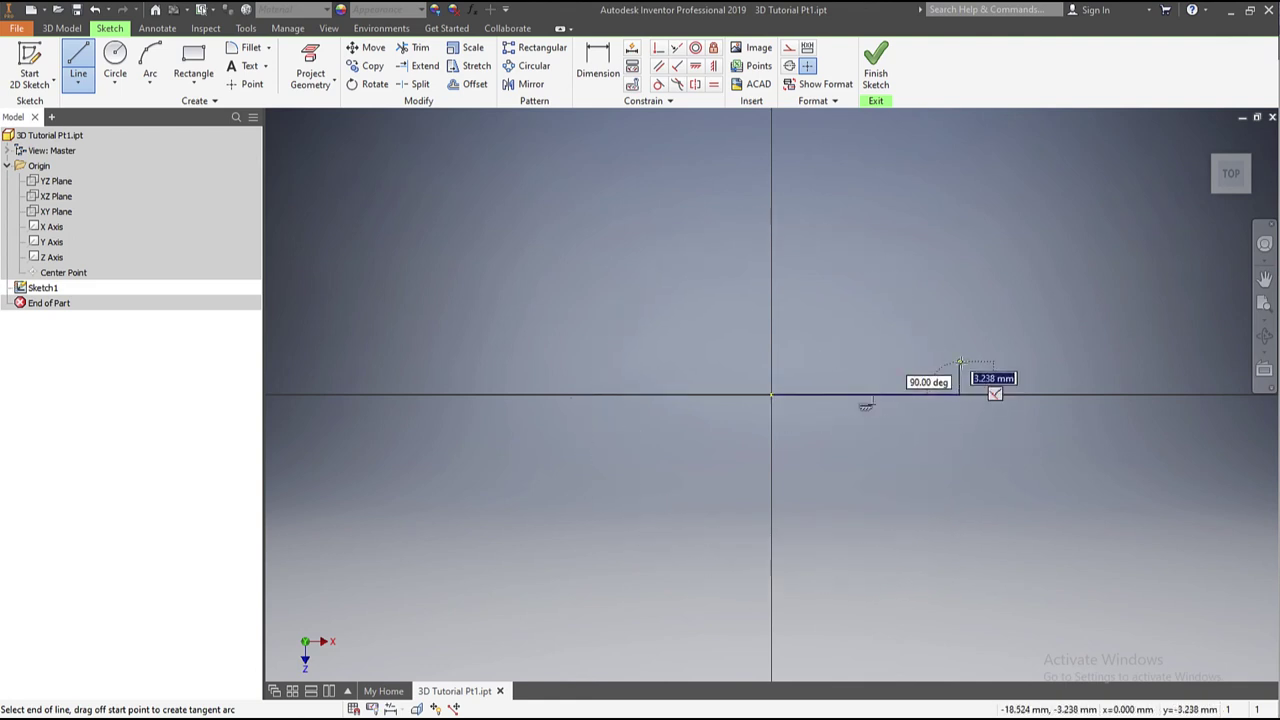
click(959, 362)
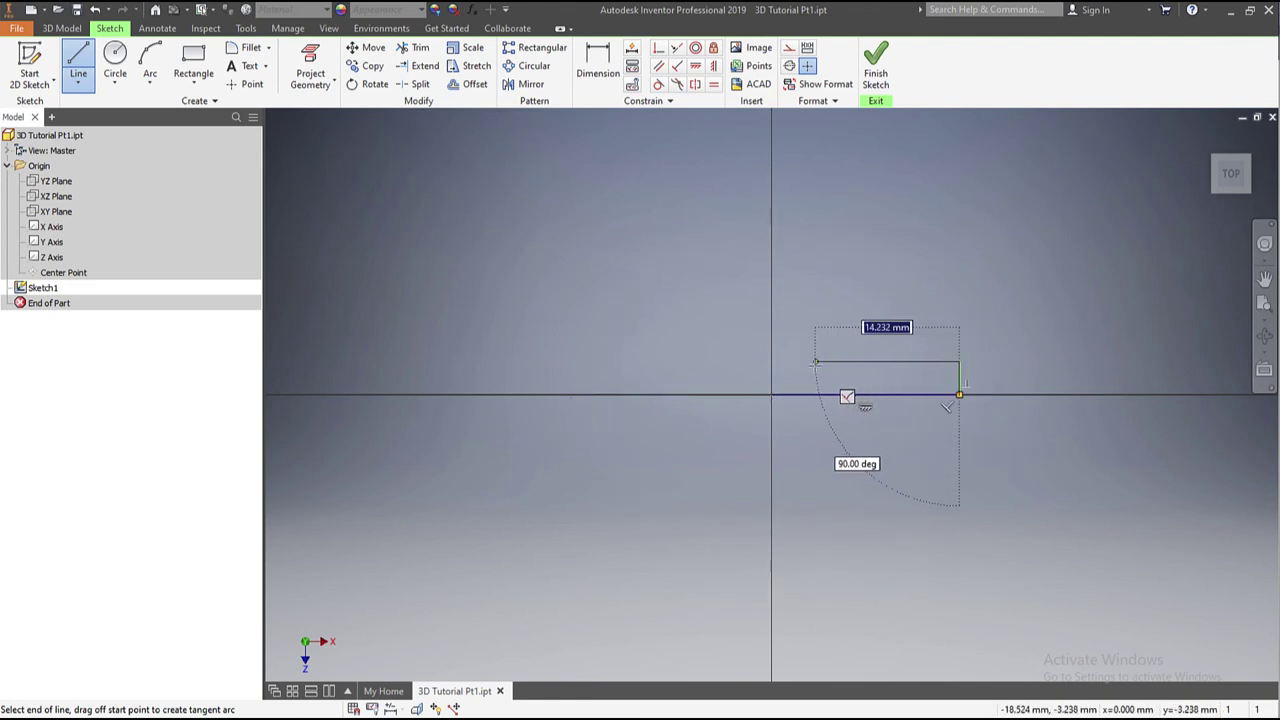
click(808, 362)
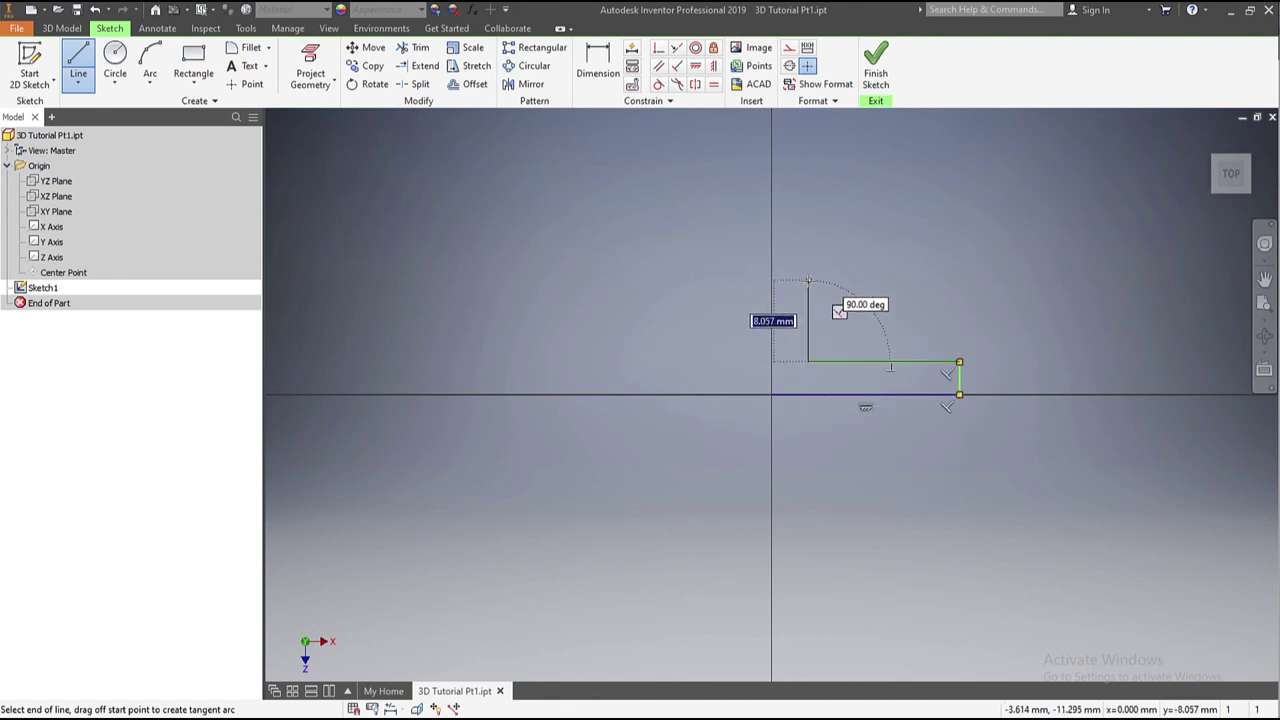
click(808, 258)
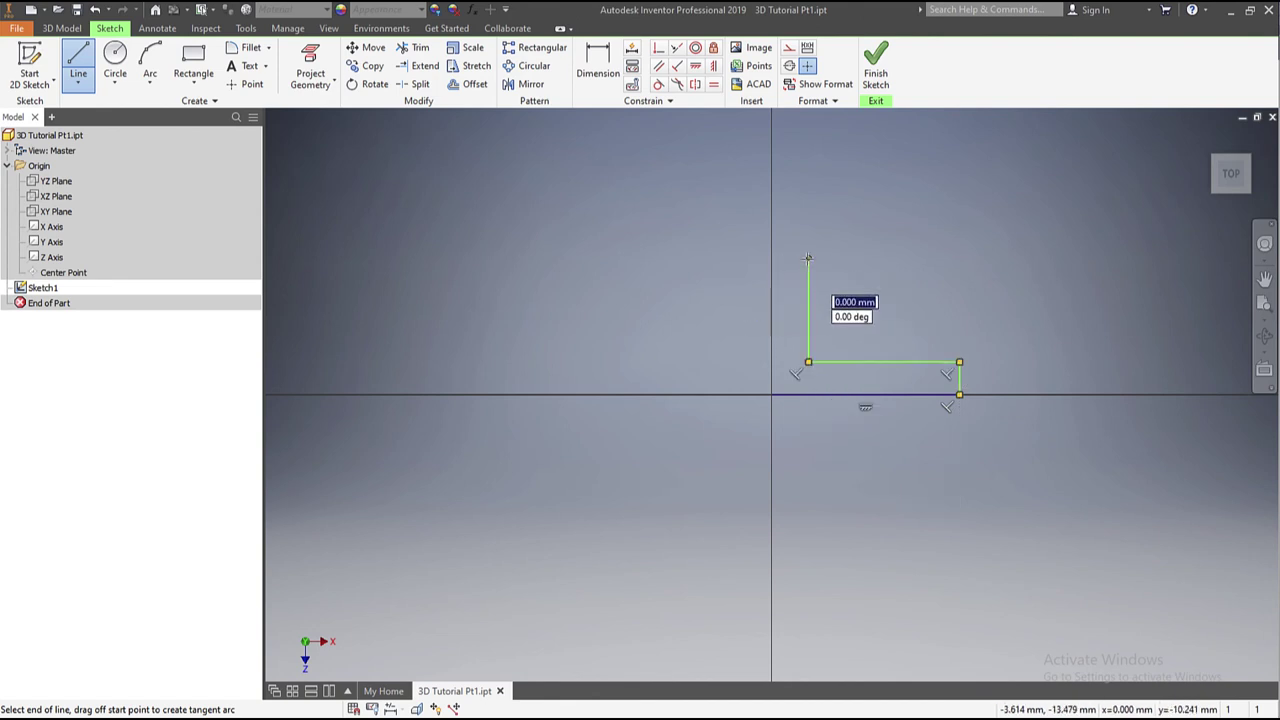
click(909, 170)
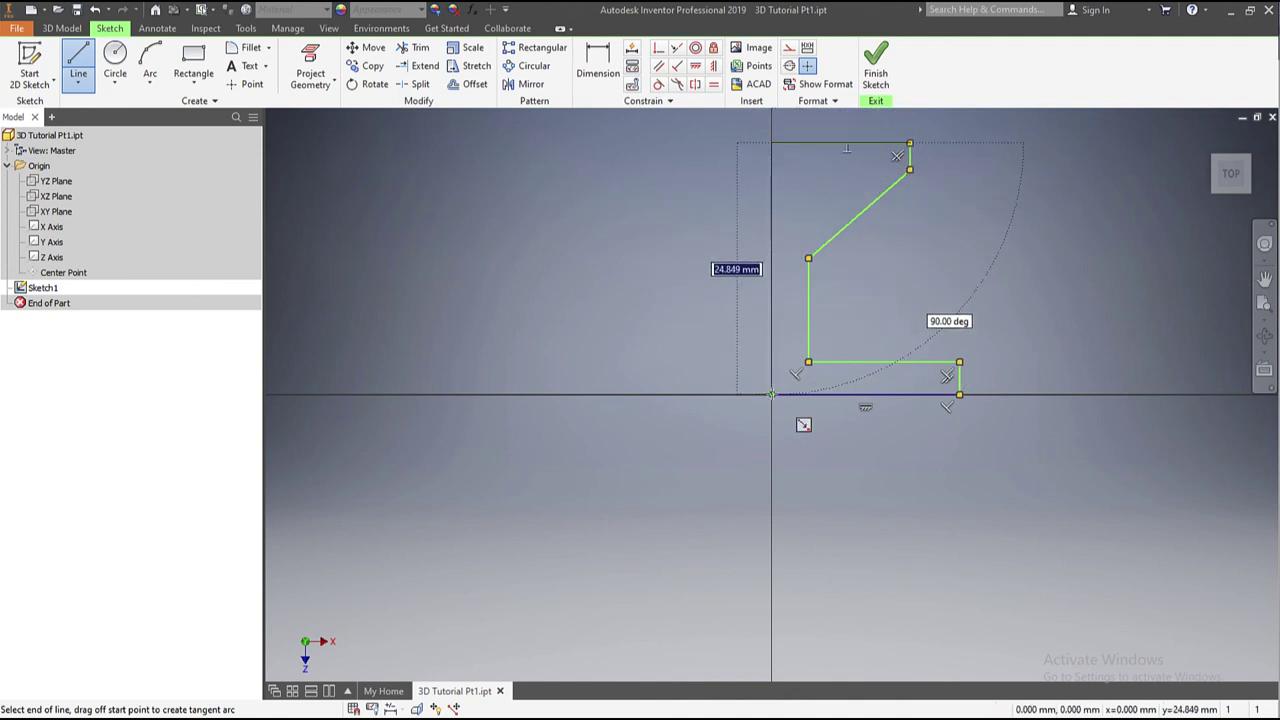
click(771, 394)
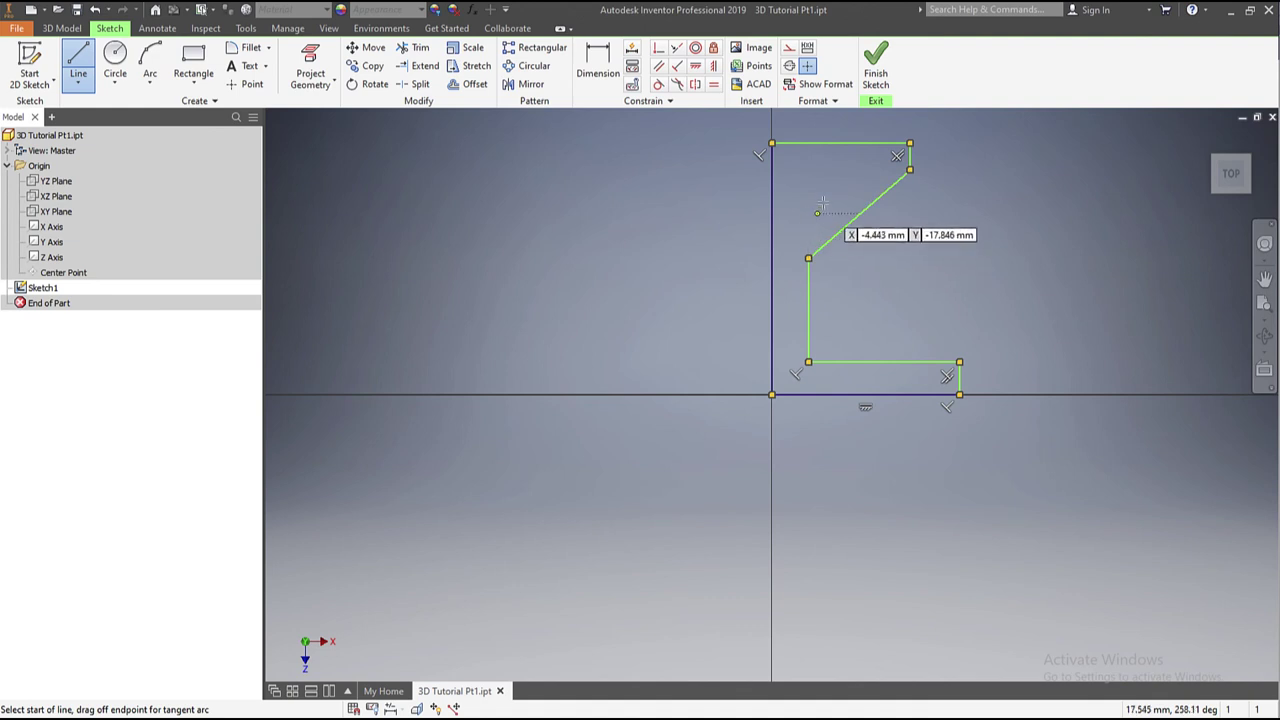
Step: Dimension the bottom edge to 20 mm and the short right edge to 3 mm
click(603, 63)
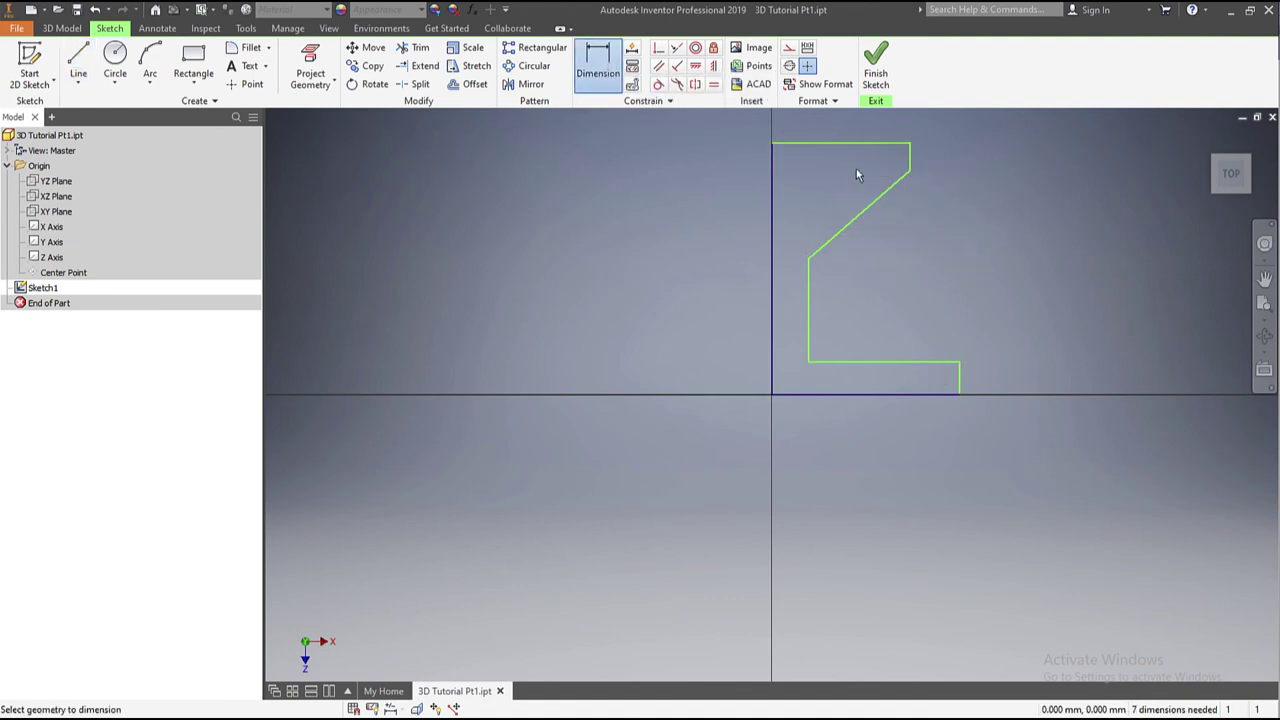
click(870, 396)
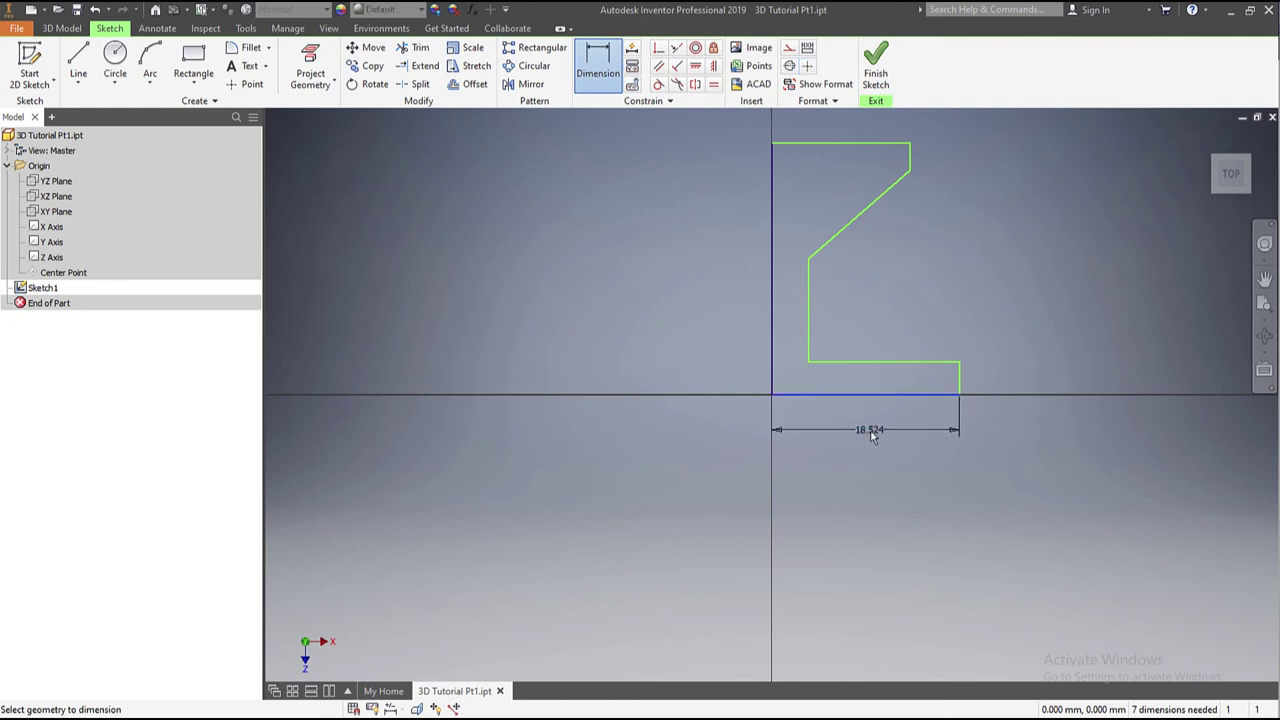
click(870, 430)
text(20)
key(Return)
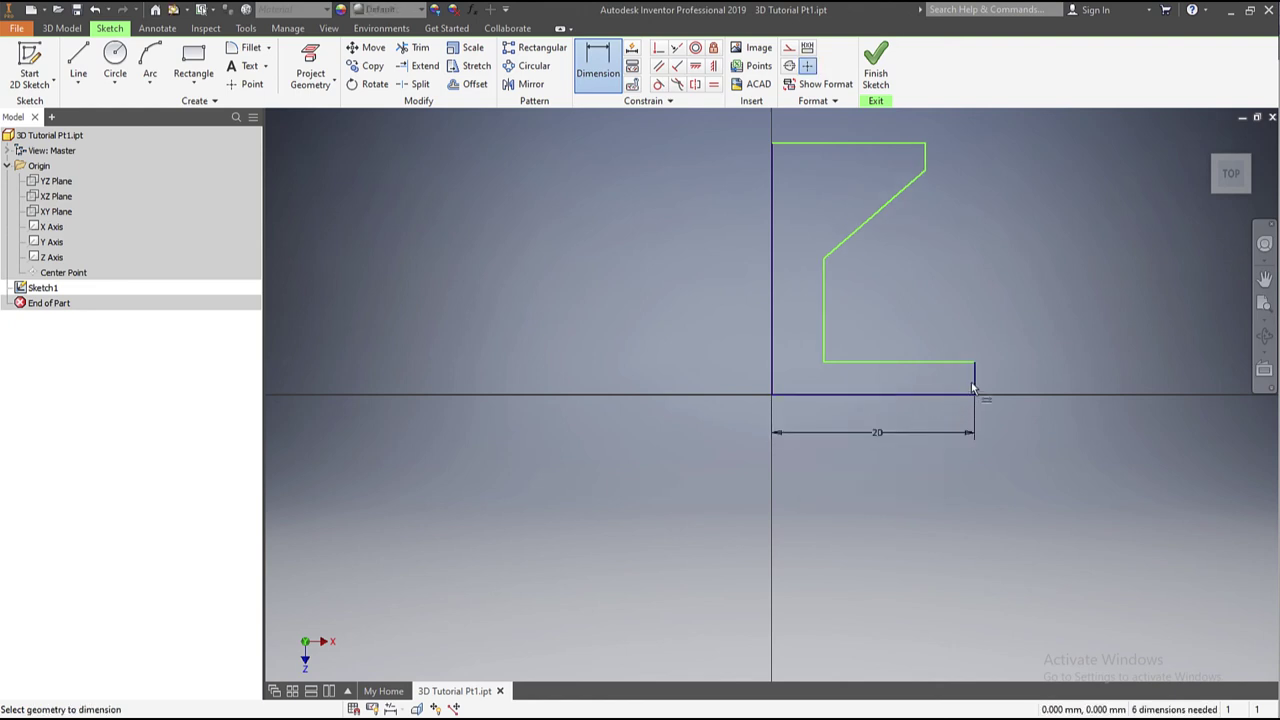
click(975, 378)
click(1013, 350)
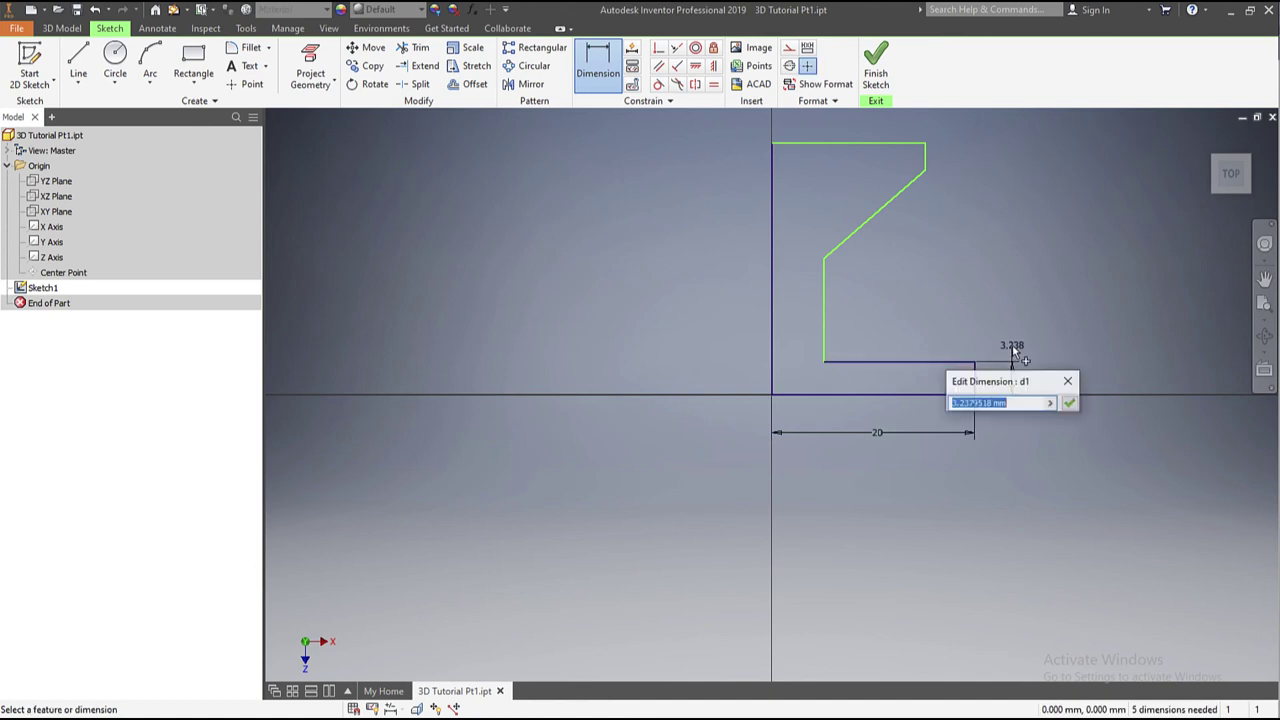
text(3)
key(Return)
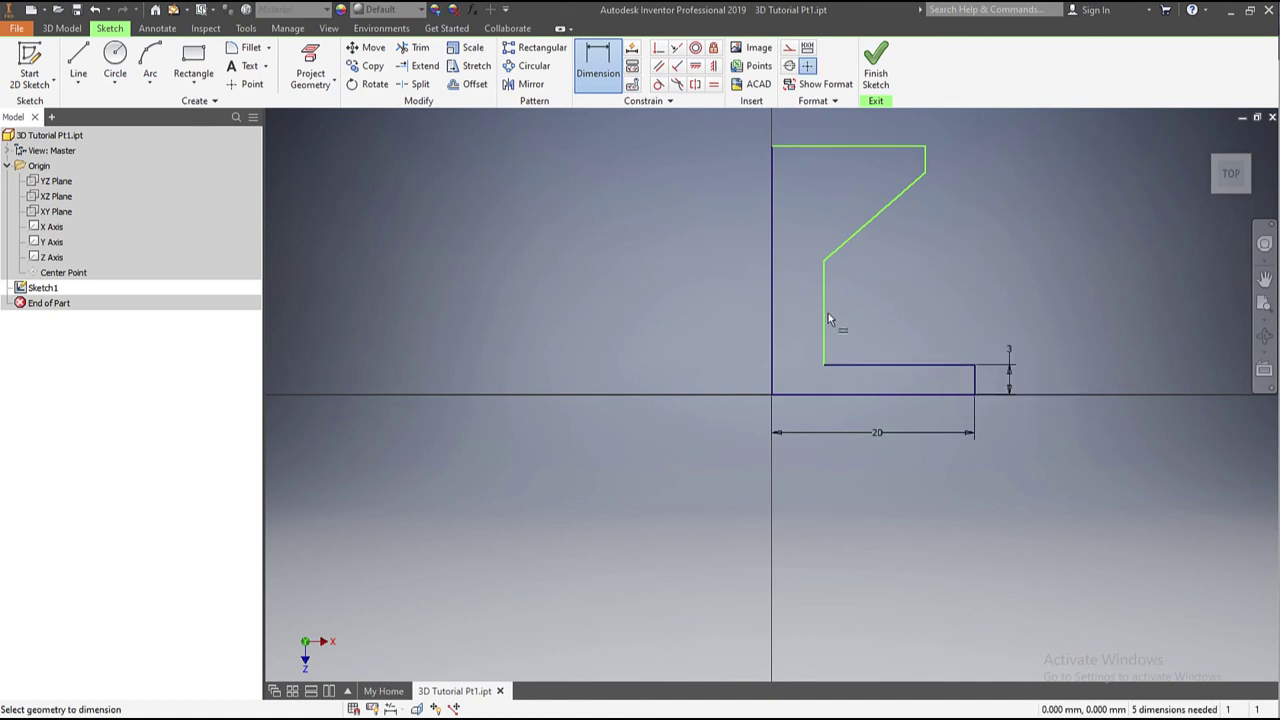
Step: Dimension the inner vertical edge to 10 mm and the diagonal at 45° to the vertical
click(826, 318)
click(902, 319)
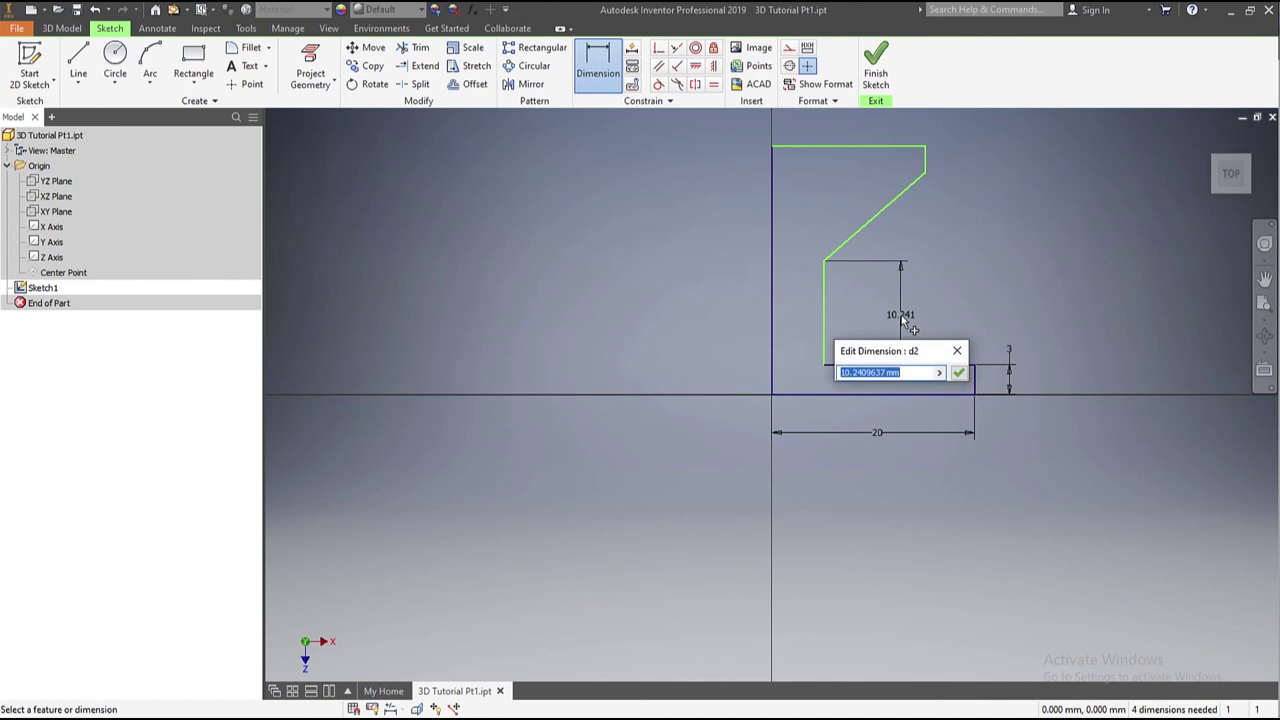
text(10)
key(Return)
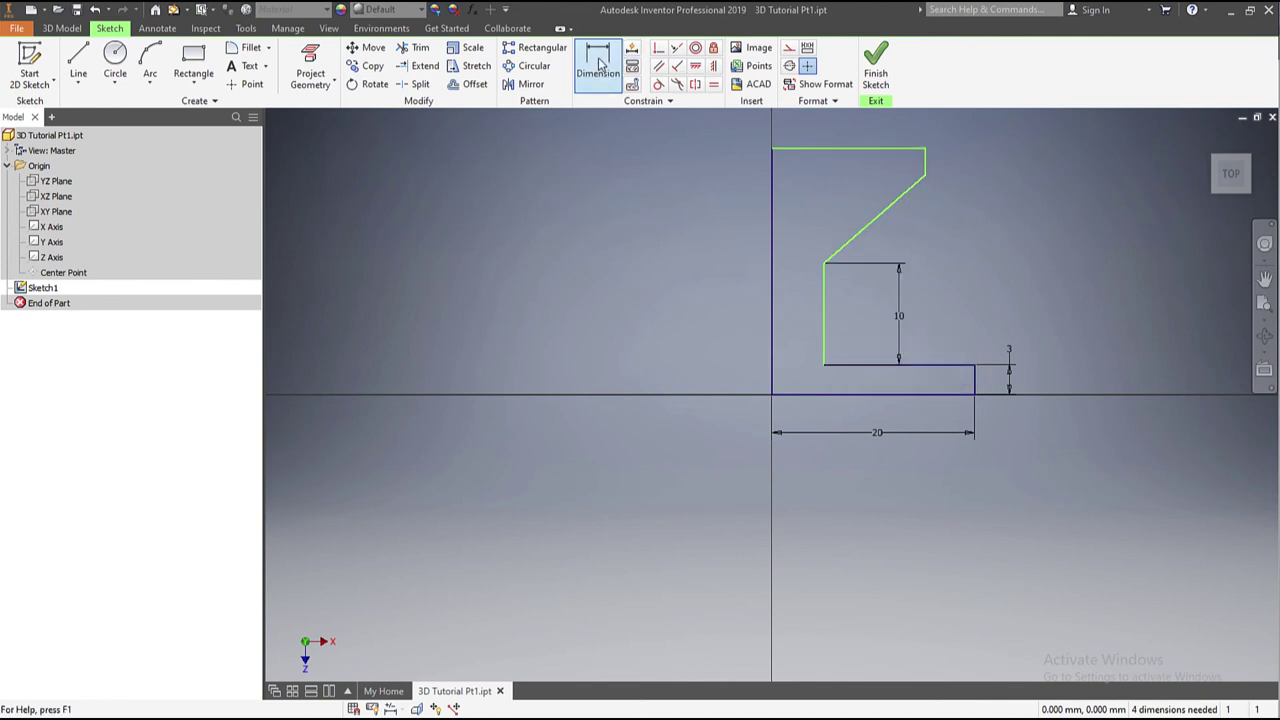
click(598, 62)
click(881, 216)
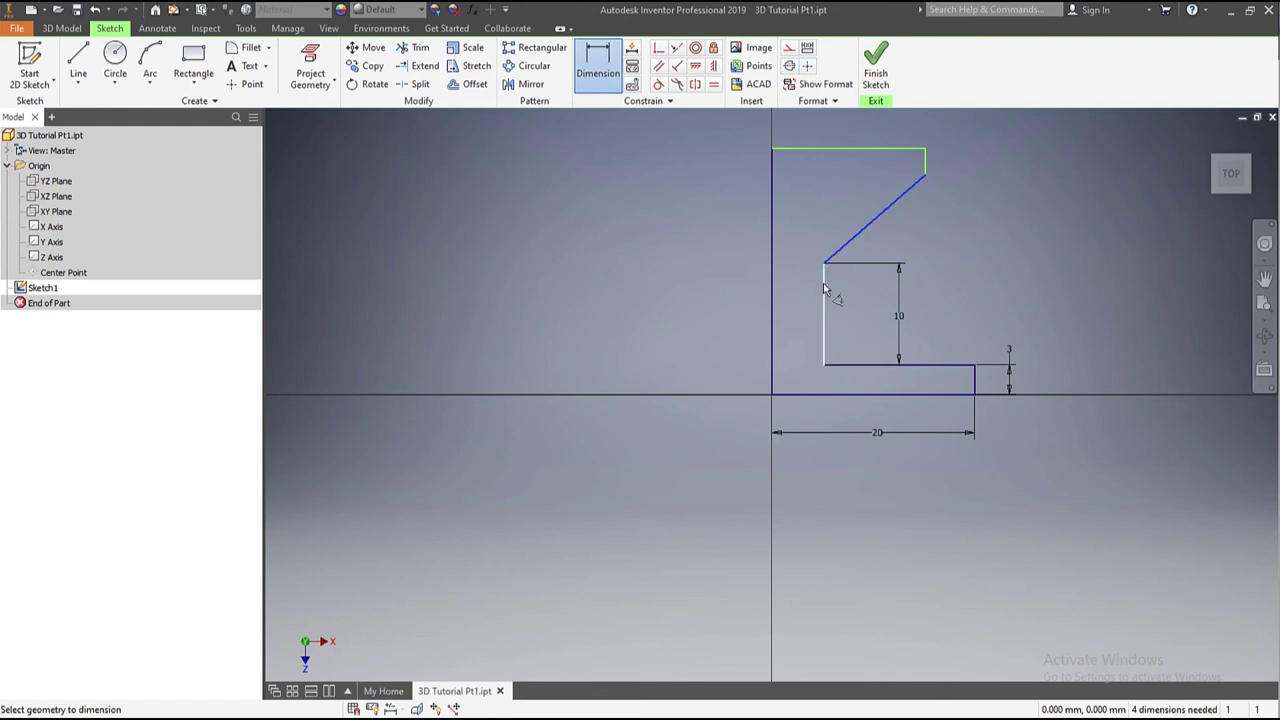
click(825, 290)
click(855, 214)
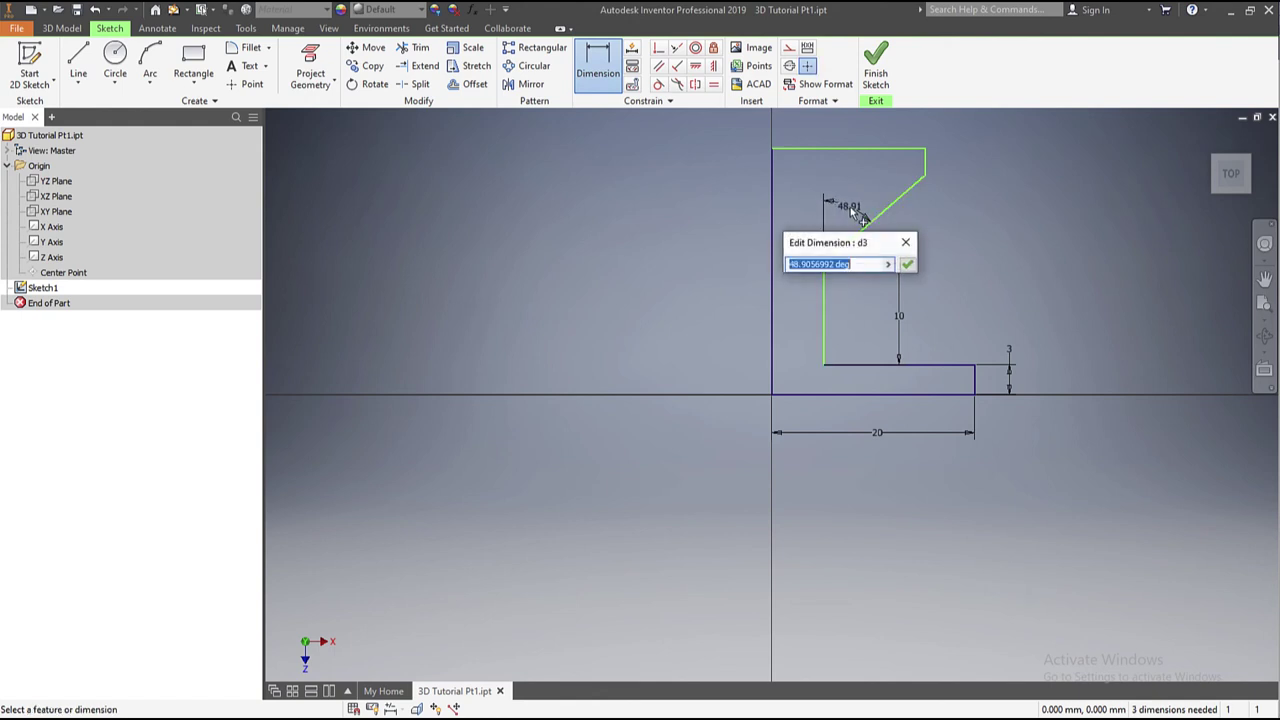
text(45)
key(Return)
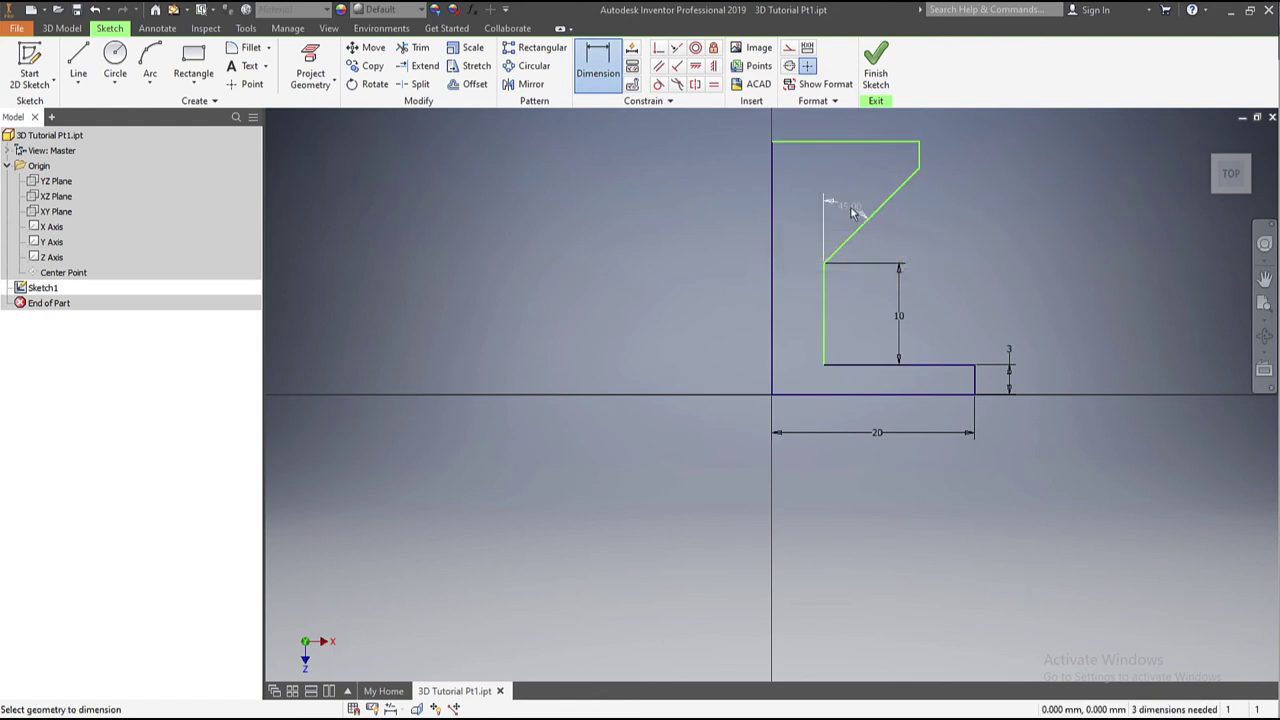
Step: Dimension the top-right vertical edge to 3 mm and the top edge to 15 mm
click(920, 158)
click(982, 128)
text(3)
key(Return)
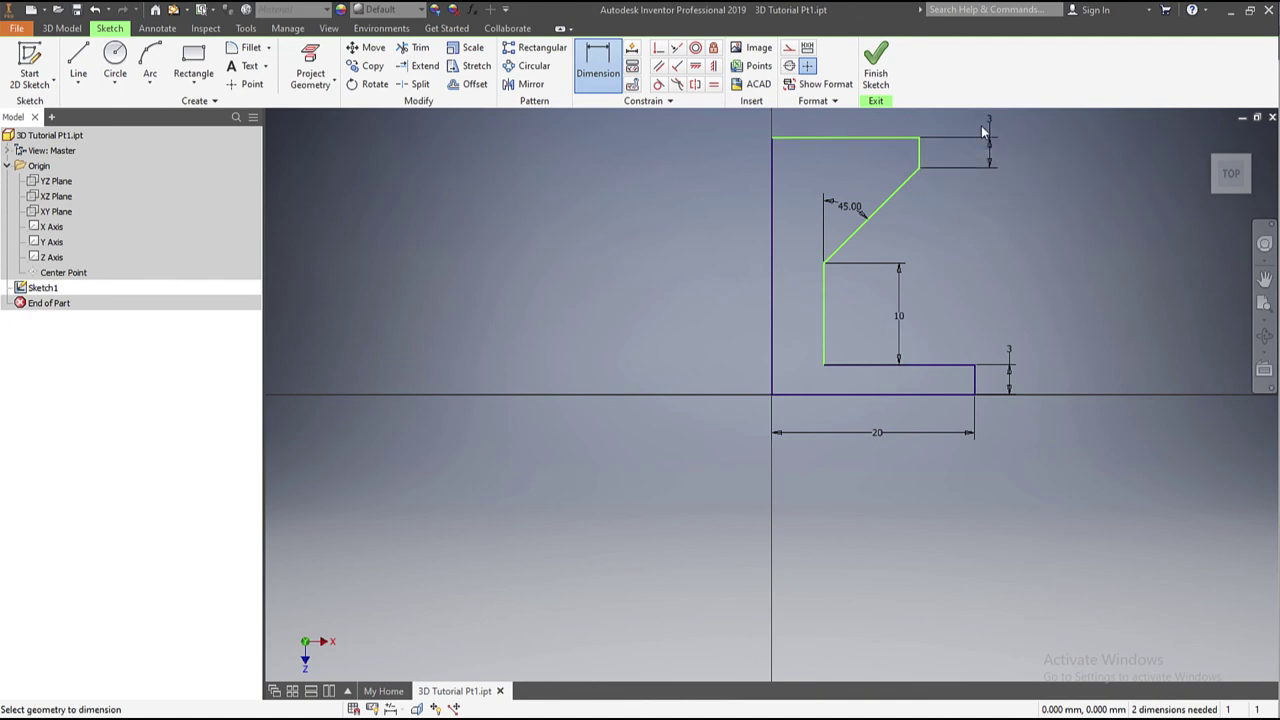
click(829, 139)
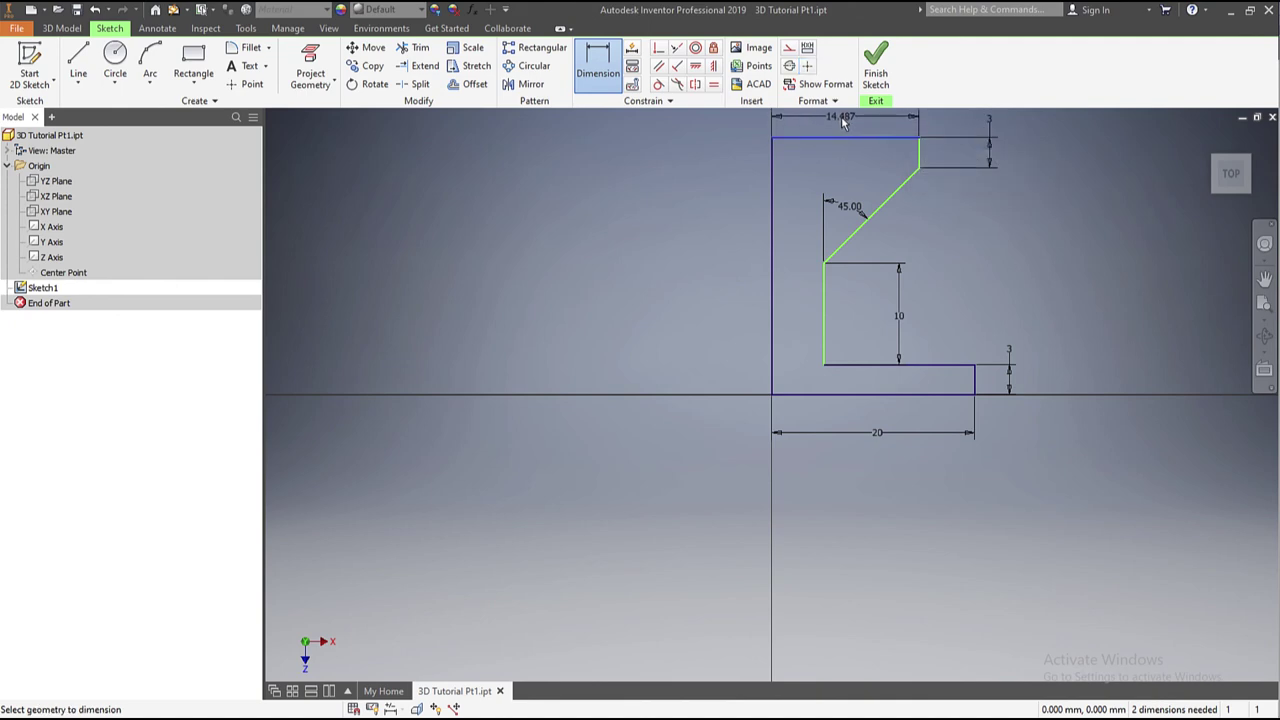
click(841, 116)
text(15)
key(Return)
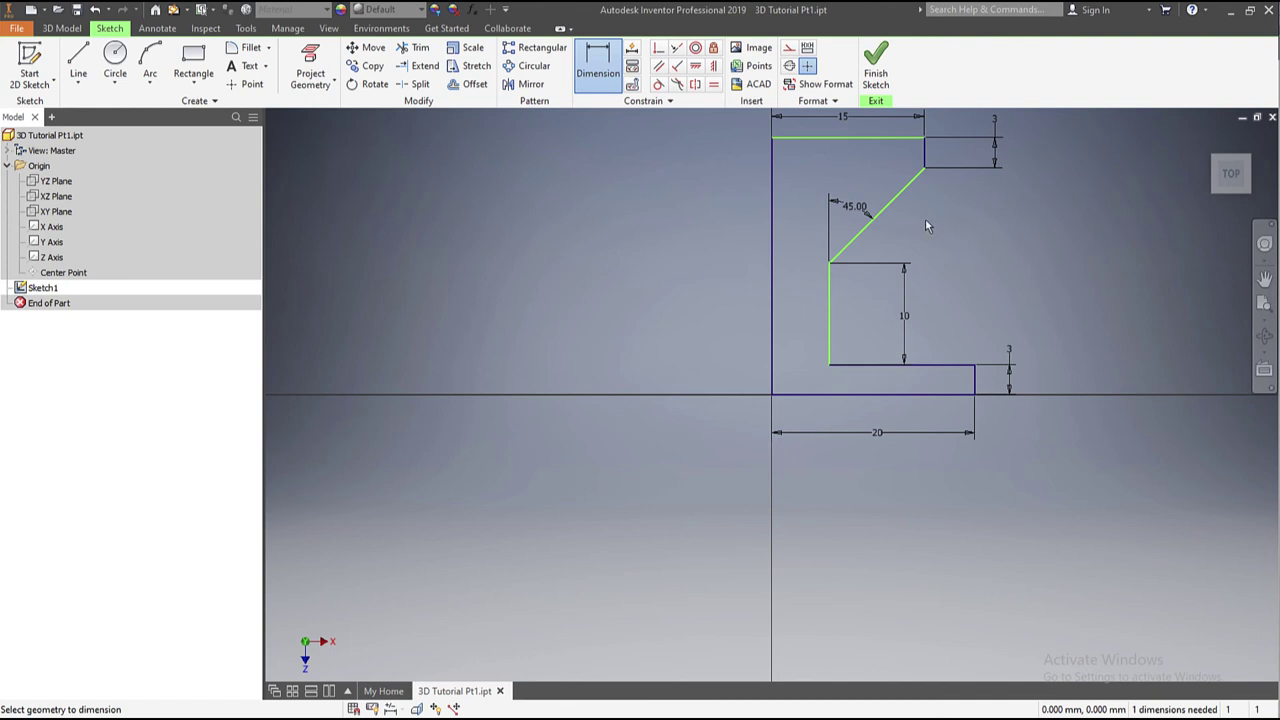
Step: Adjust the diagonal's endpoint and dimension the left vertical edge to 25 mm
key(Escape)
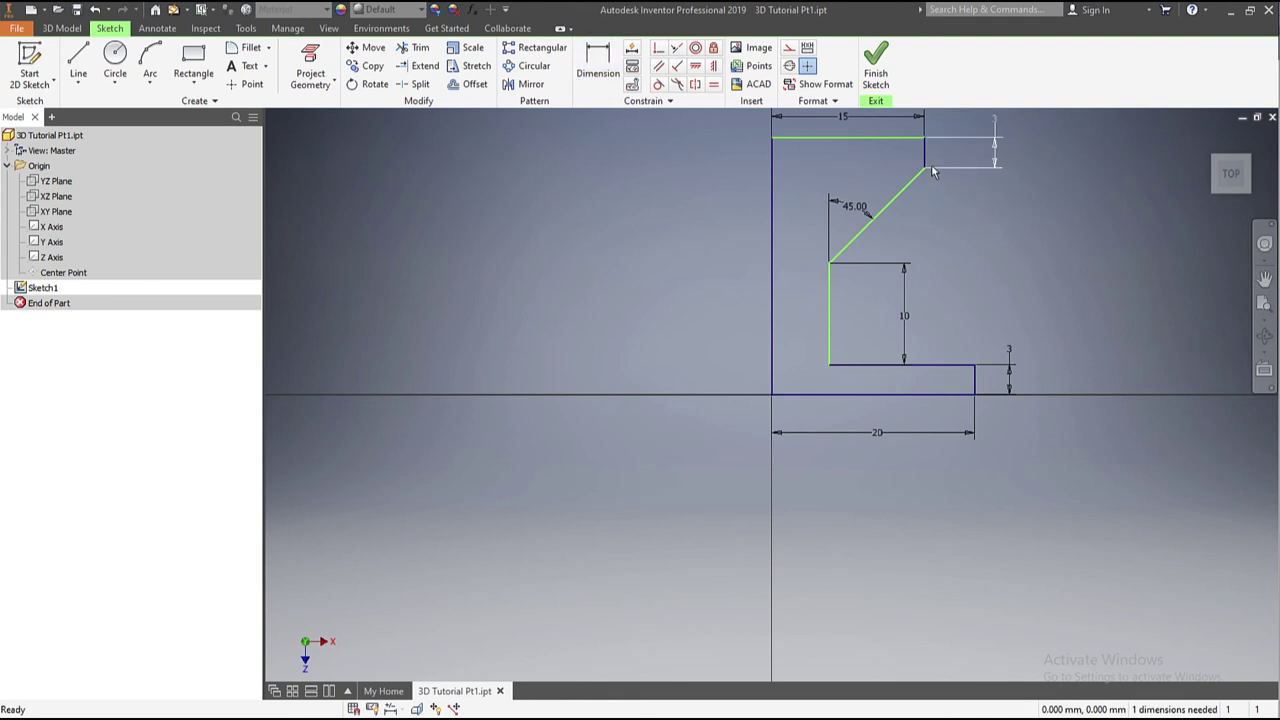
drag(926, 172, 930, 179)
click(598, 65)
click(769, 262)
click(672, 260)
text(25)
key(Return)
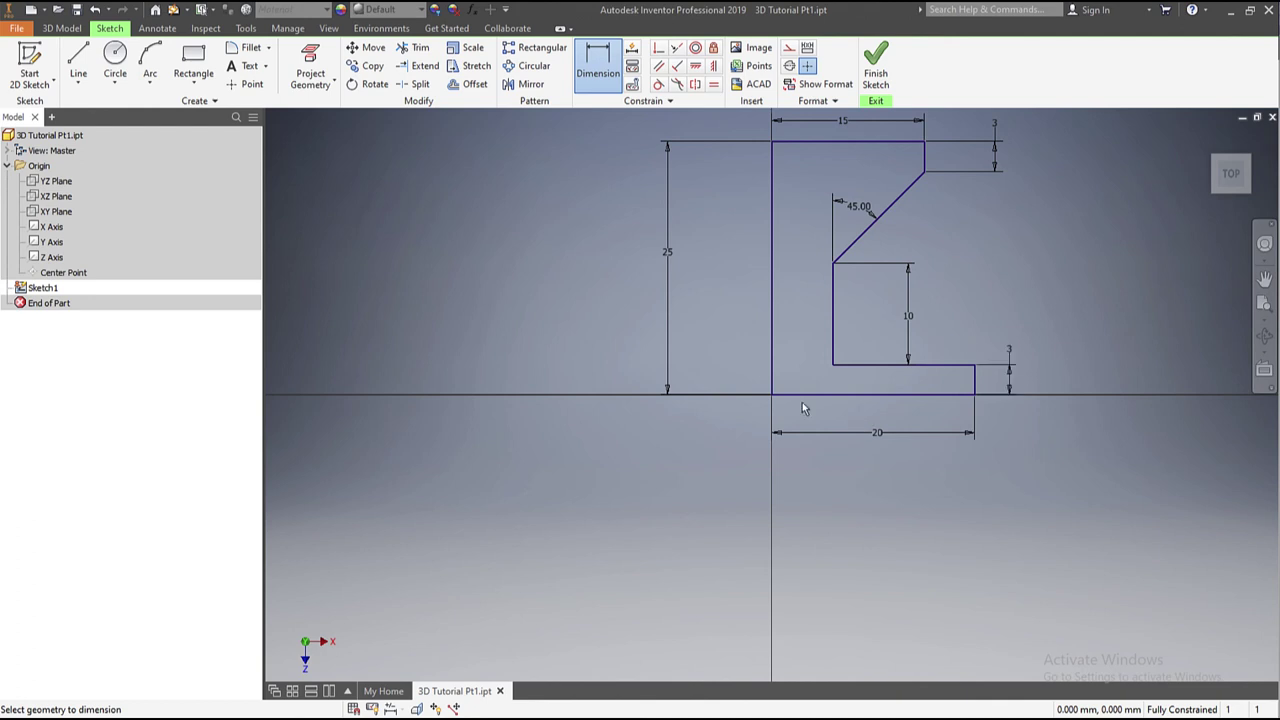
Step: Check the top-left corner stays fixed, then finish Sketch1
key(Escape)
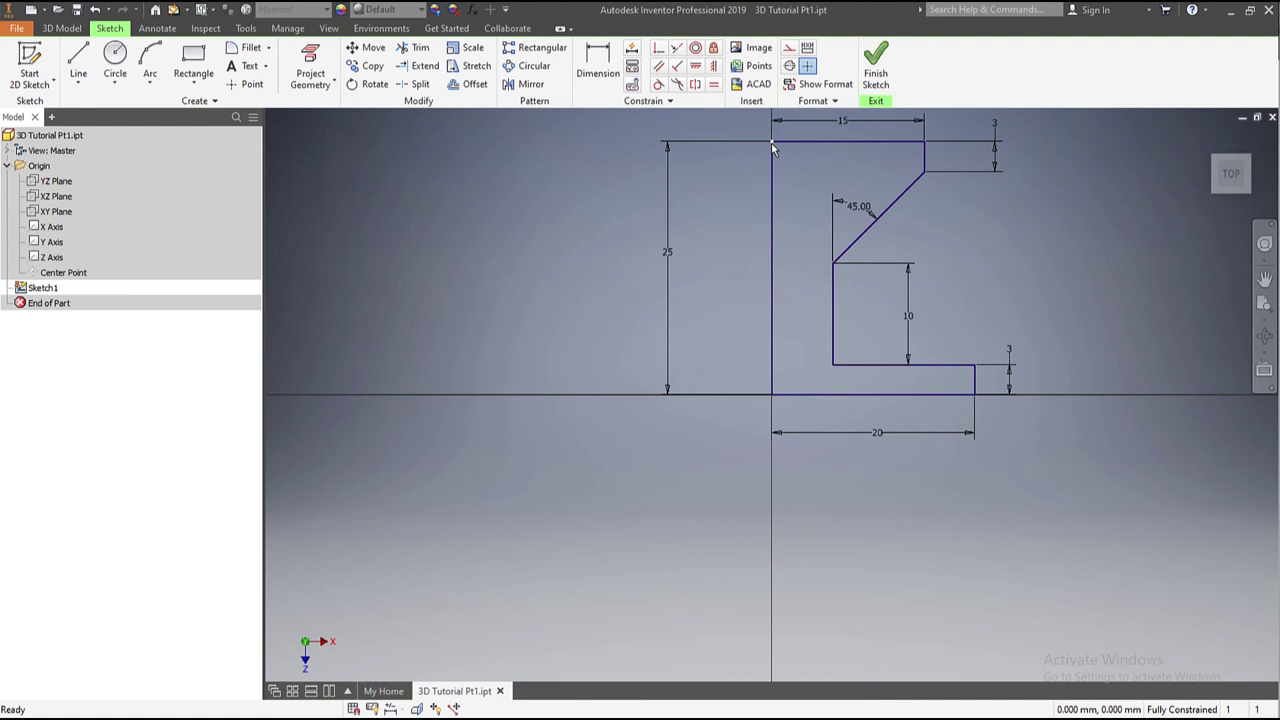
mouse_move(771, 142)
mouse_down()
mouse_move(777, 172)
mouse_move(727, 189)
mouse_up()
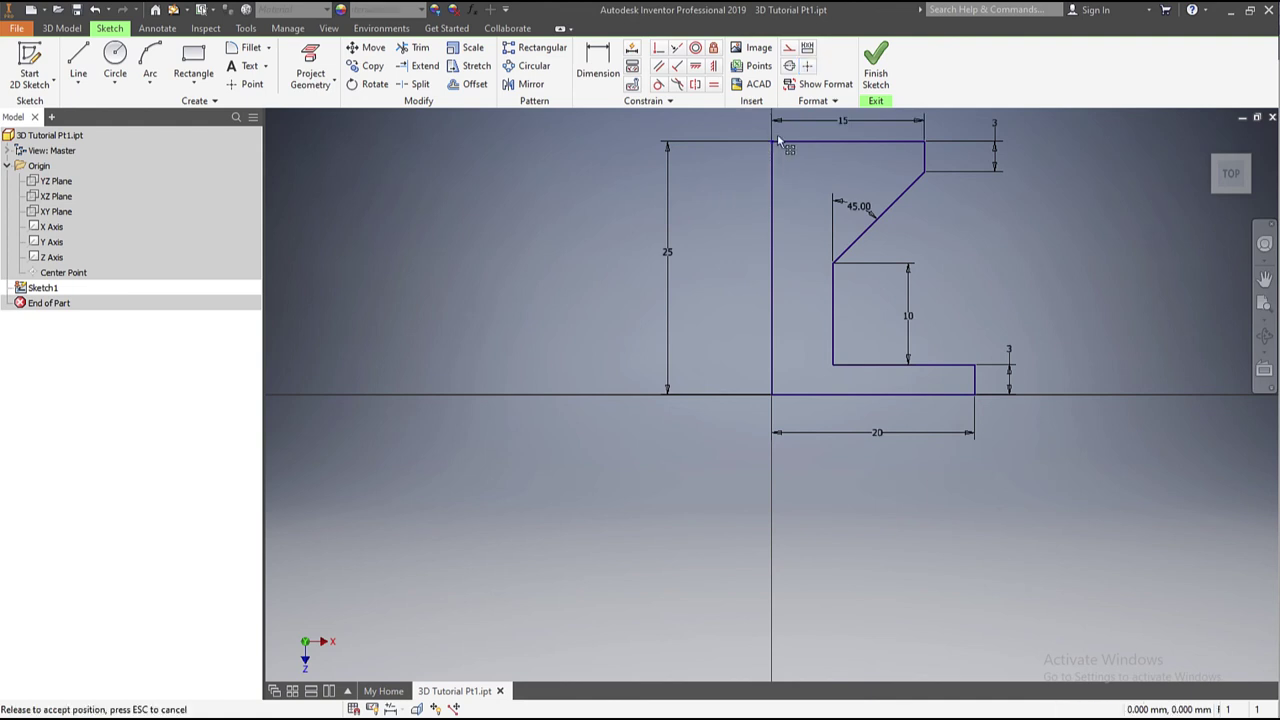
drag(777, 137, 766, 148)
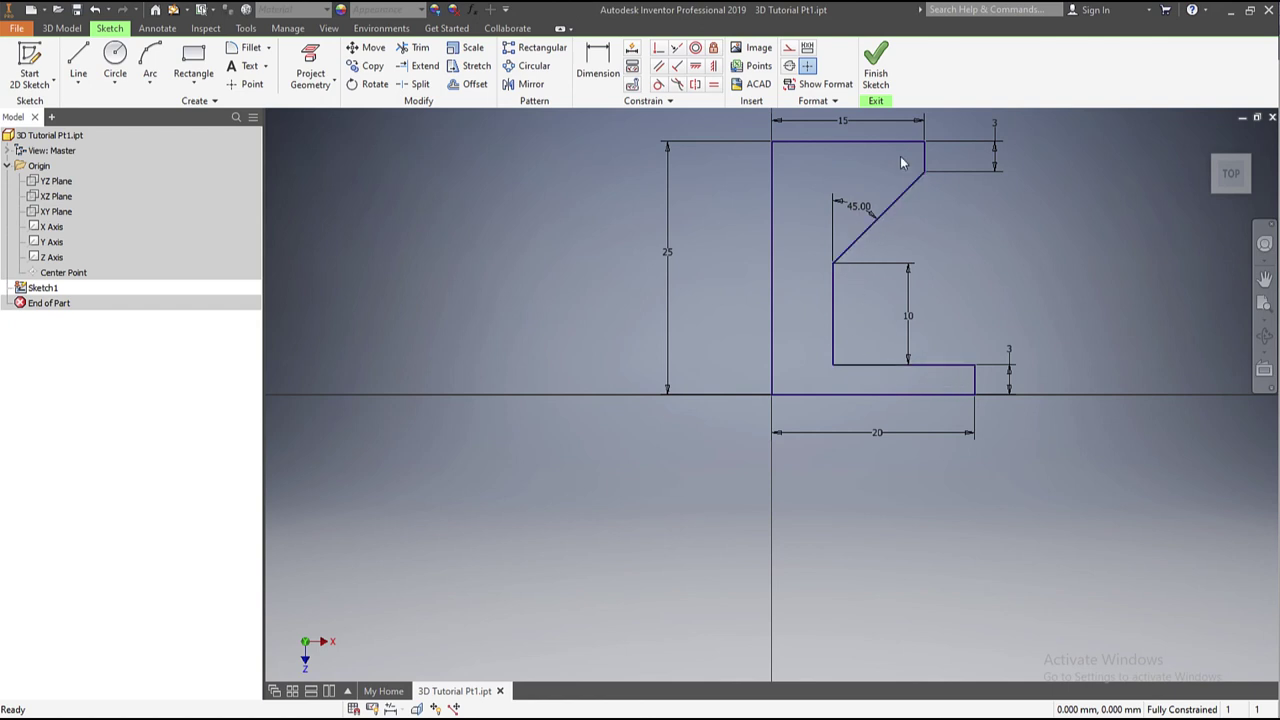
click(877, 70)
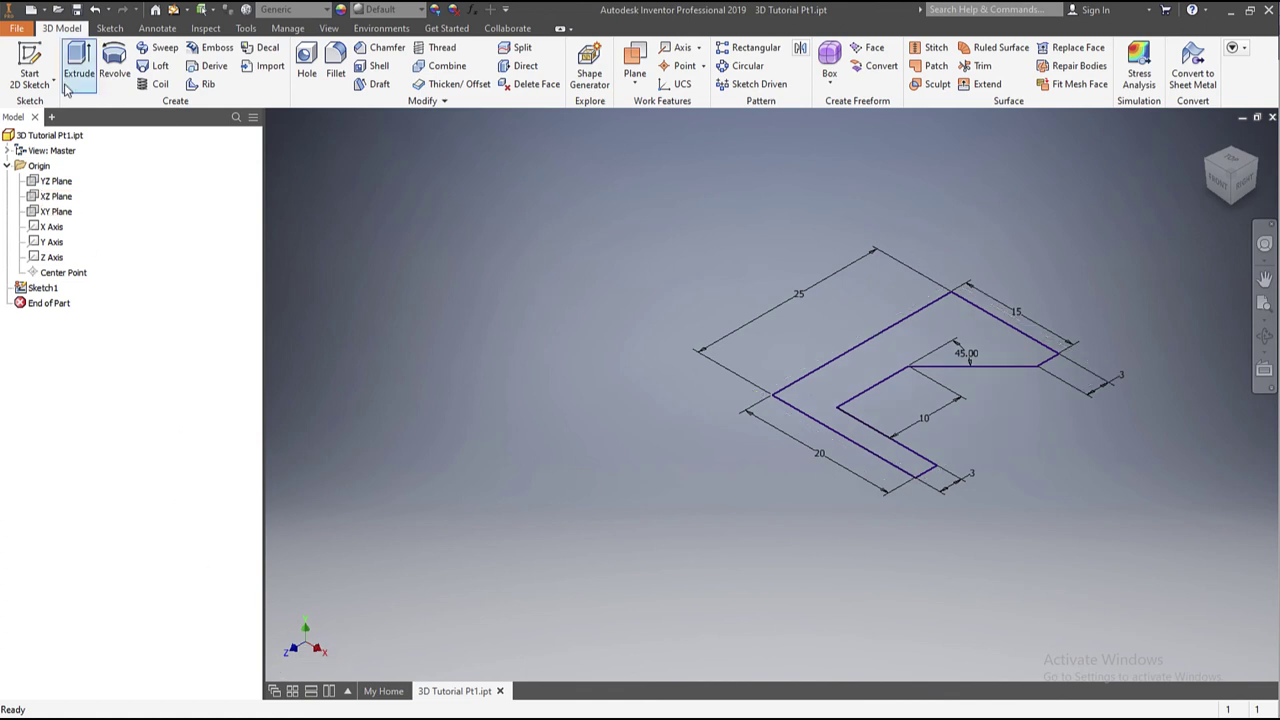
Step: Preview an extrusion of the profile, then cancel it
click(79, 62)
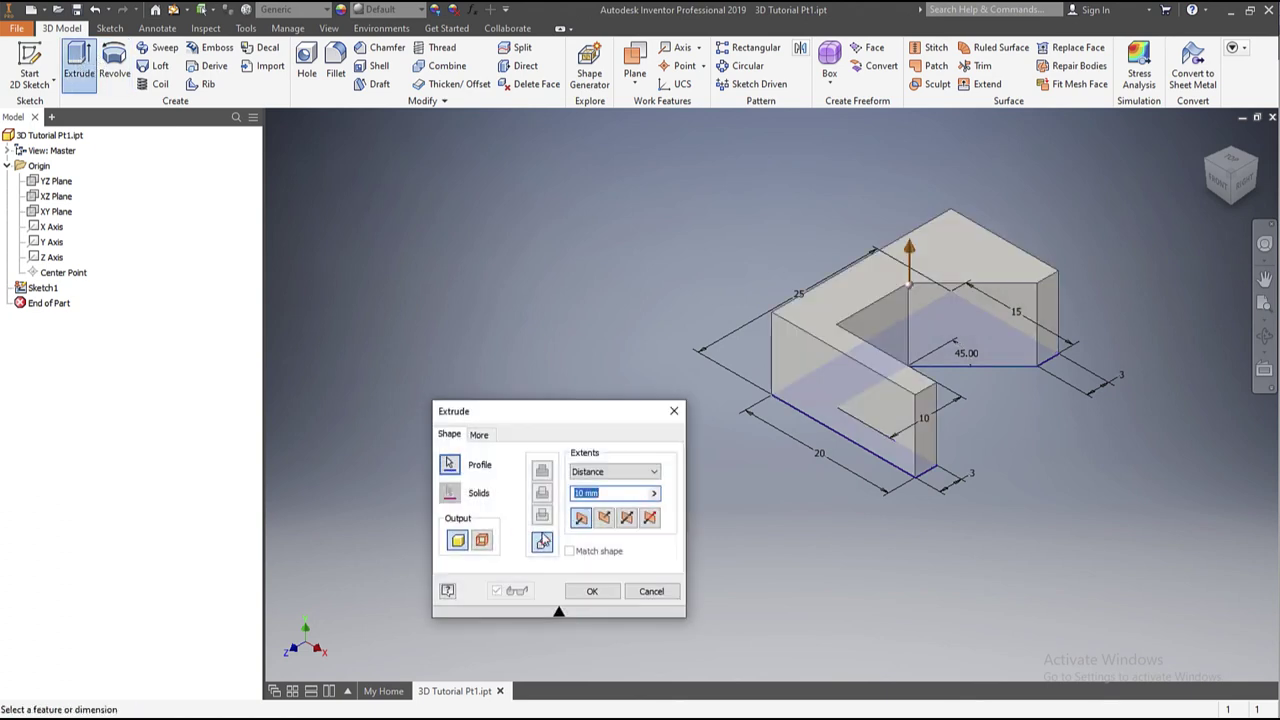
click(651, 591)
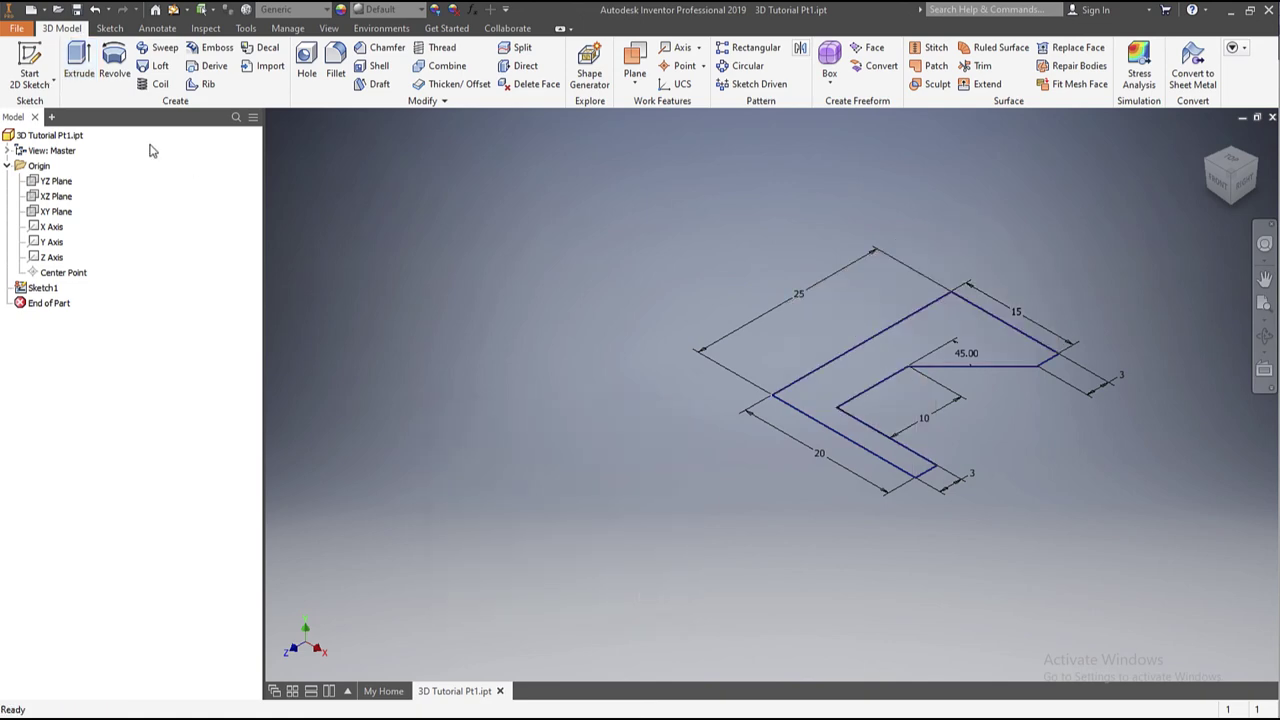
Step: Revolve the profile a full turn about its long 25 mm left edge
click(111, 61)
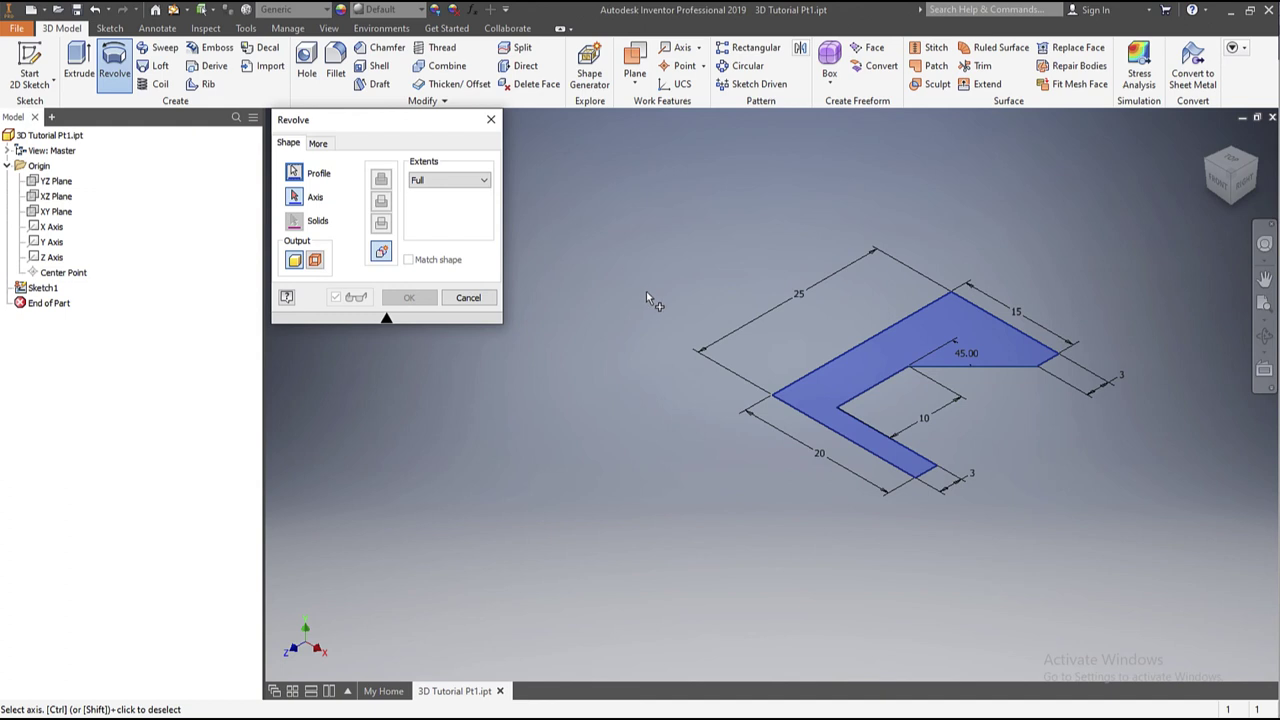
click(294, 197)
click(977, 309)
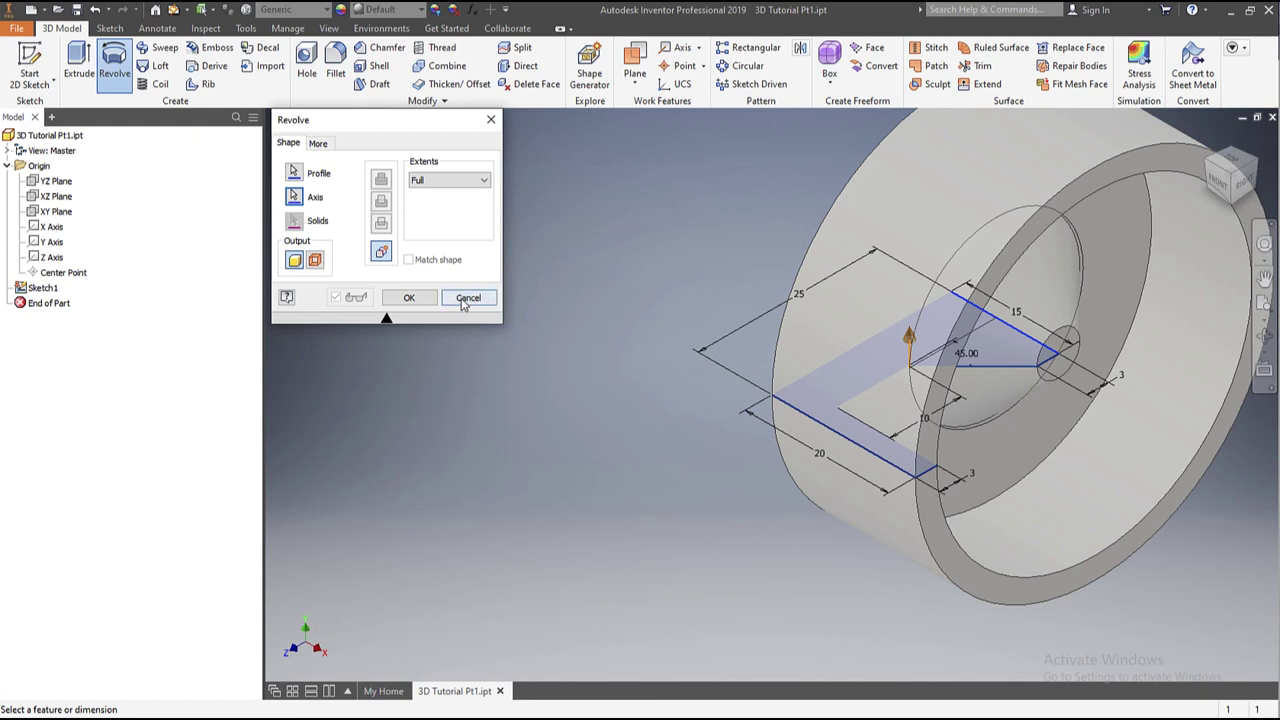
click(294, 196)
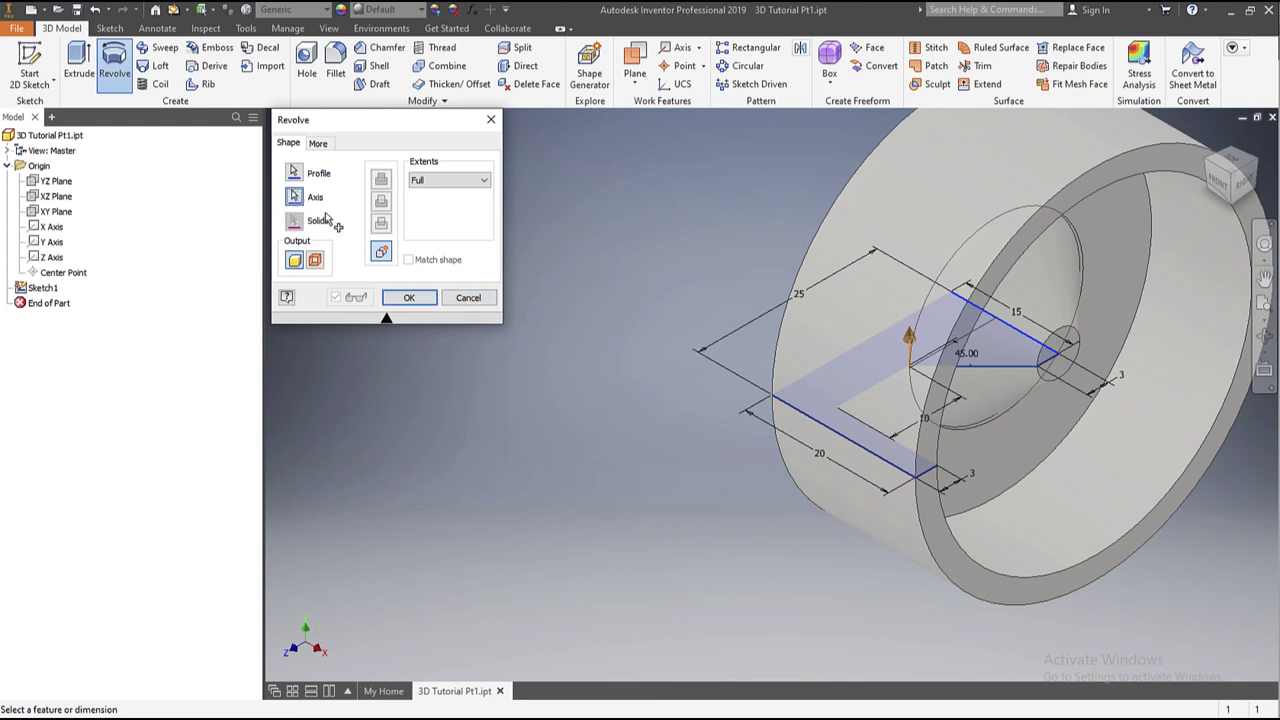
click(837, 357)
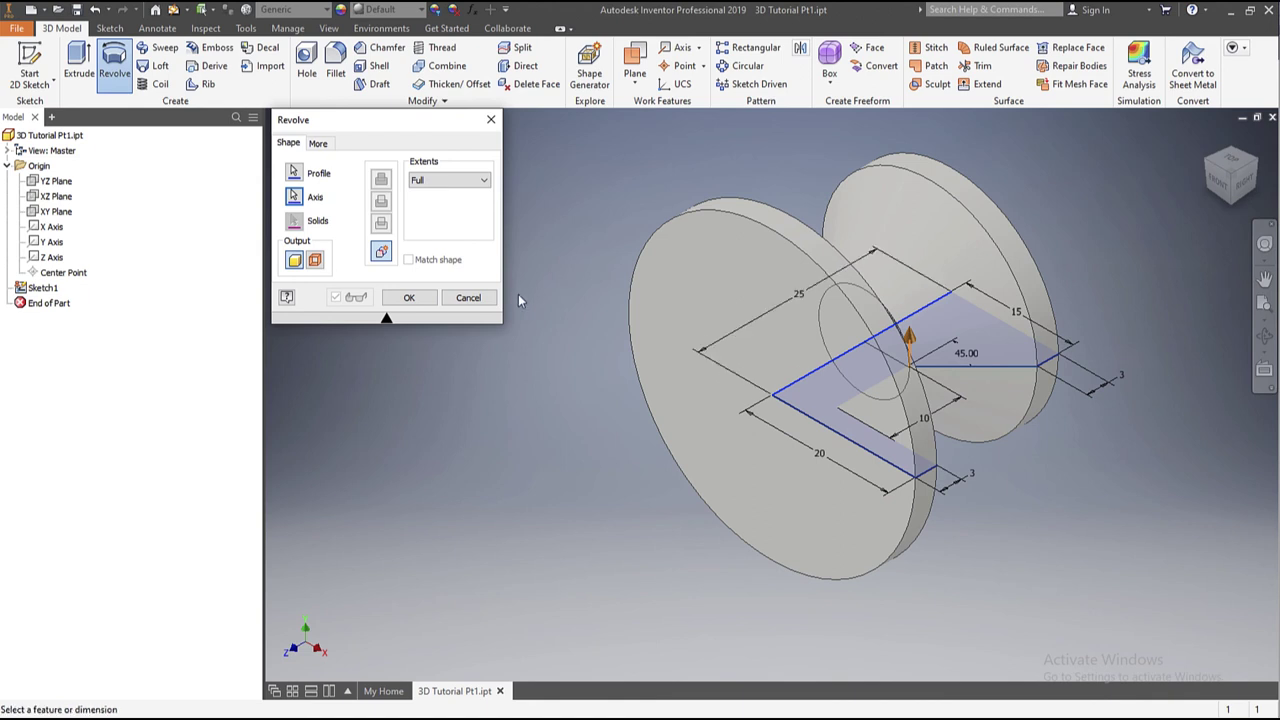
click(410, 300)
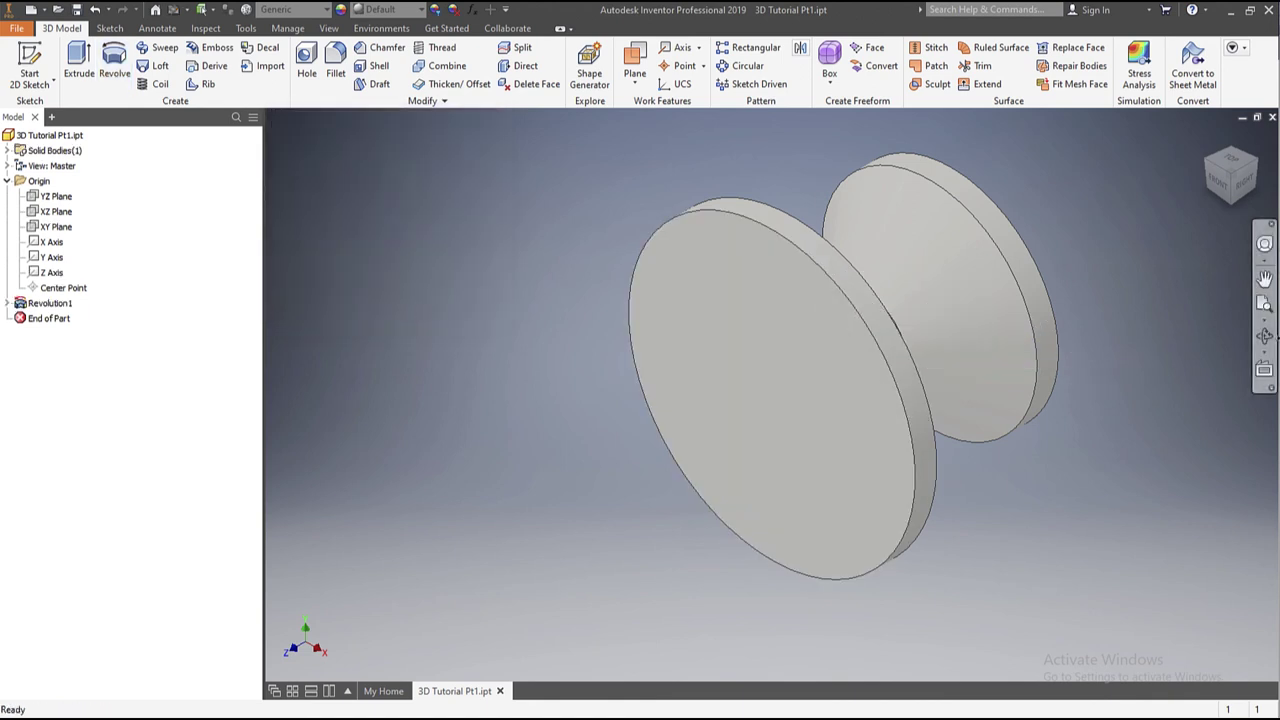
Step: Orbit and zoom the view to show the spool's waist and both flanges
click(1265, 336)
drag(863, 366, 777, 346)
scroll(780, 340, up, 2)
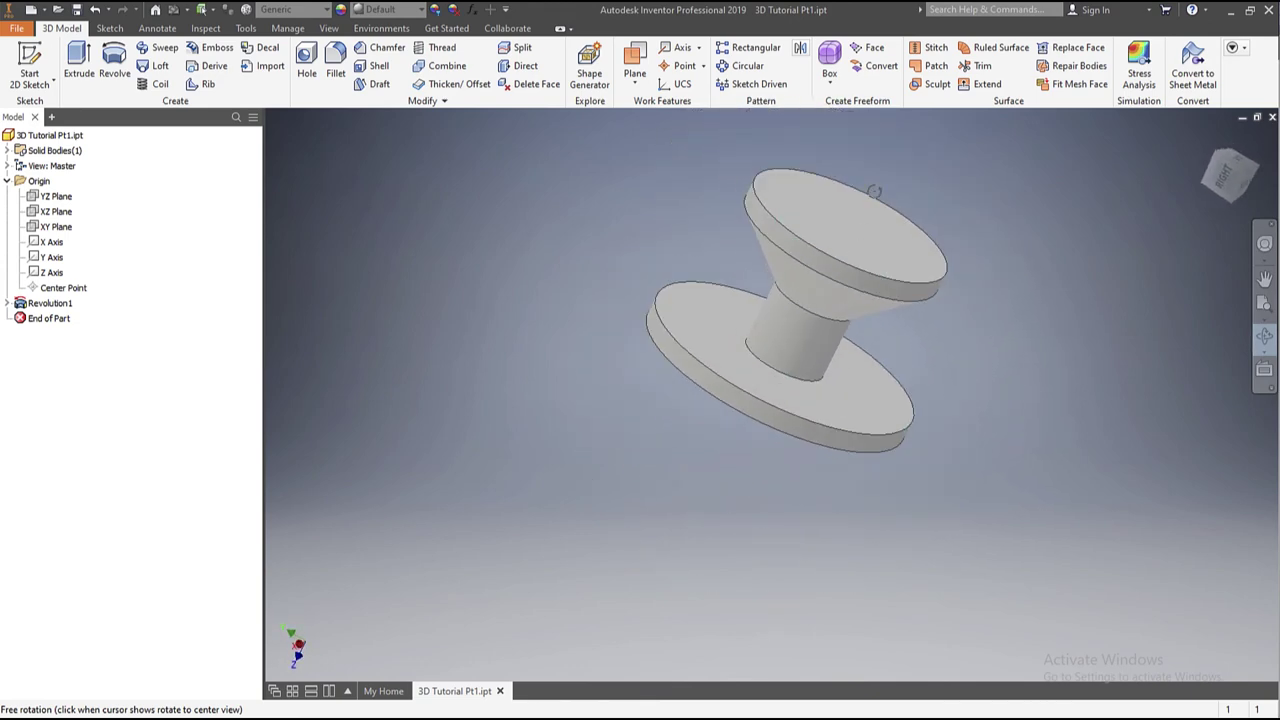
scroll(873, 174, down, 2)
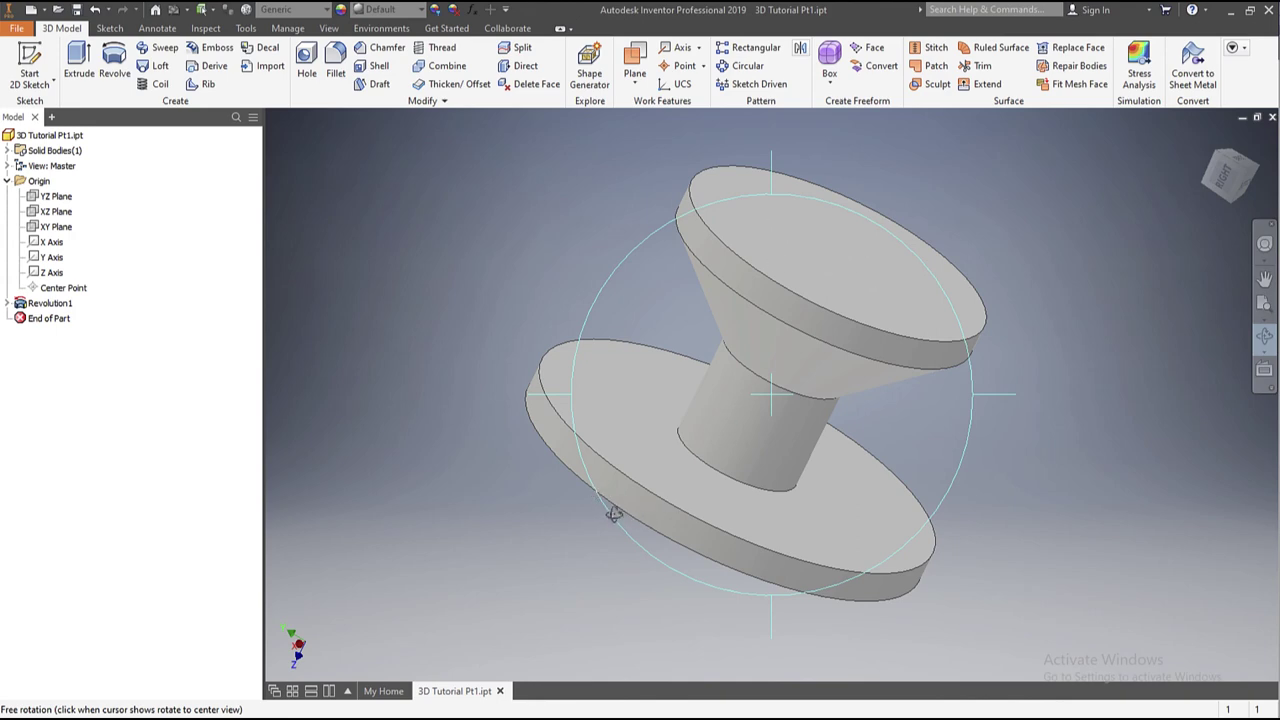
key(Escape)
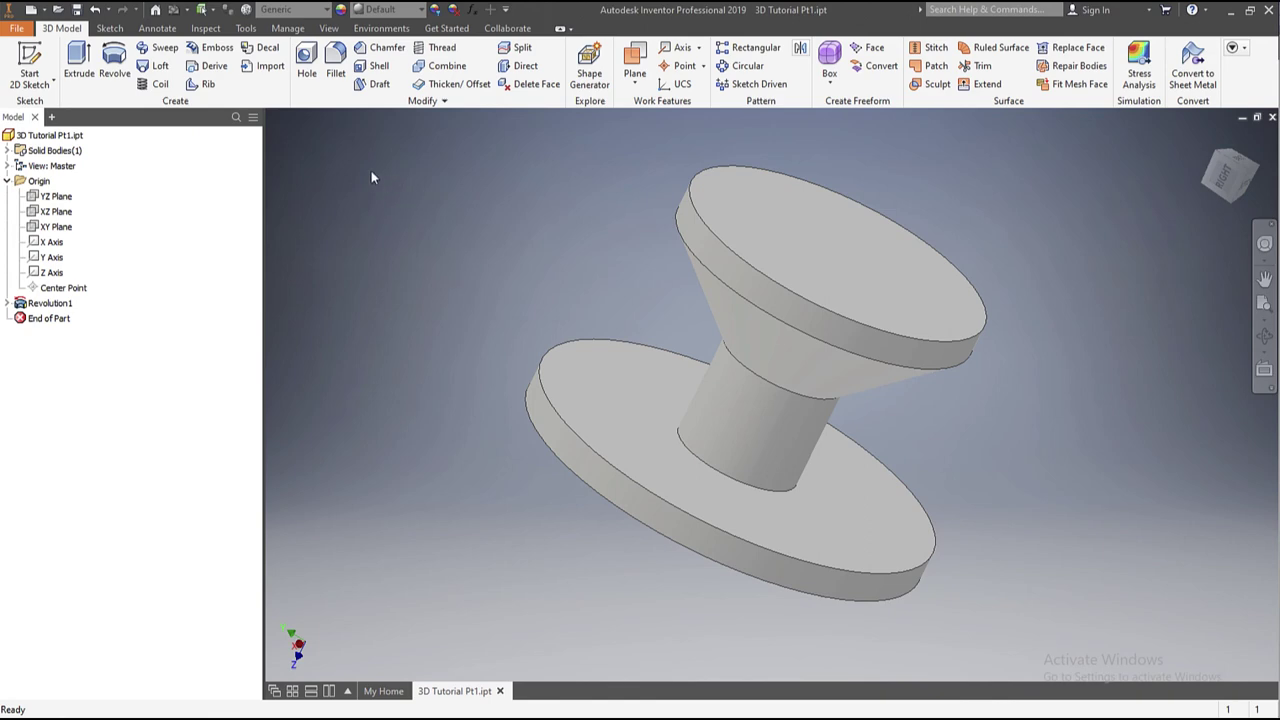
Step: Fillet the upper flange's top edge and the lower flange's rim at 1 mm radius
click(336, 64)
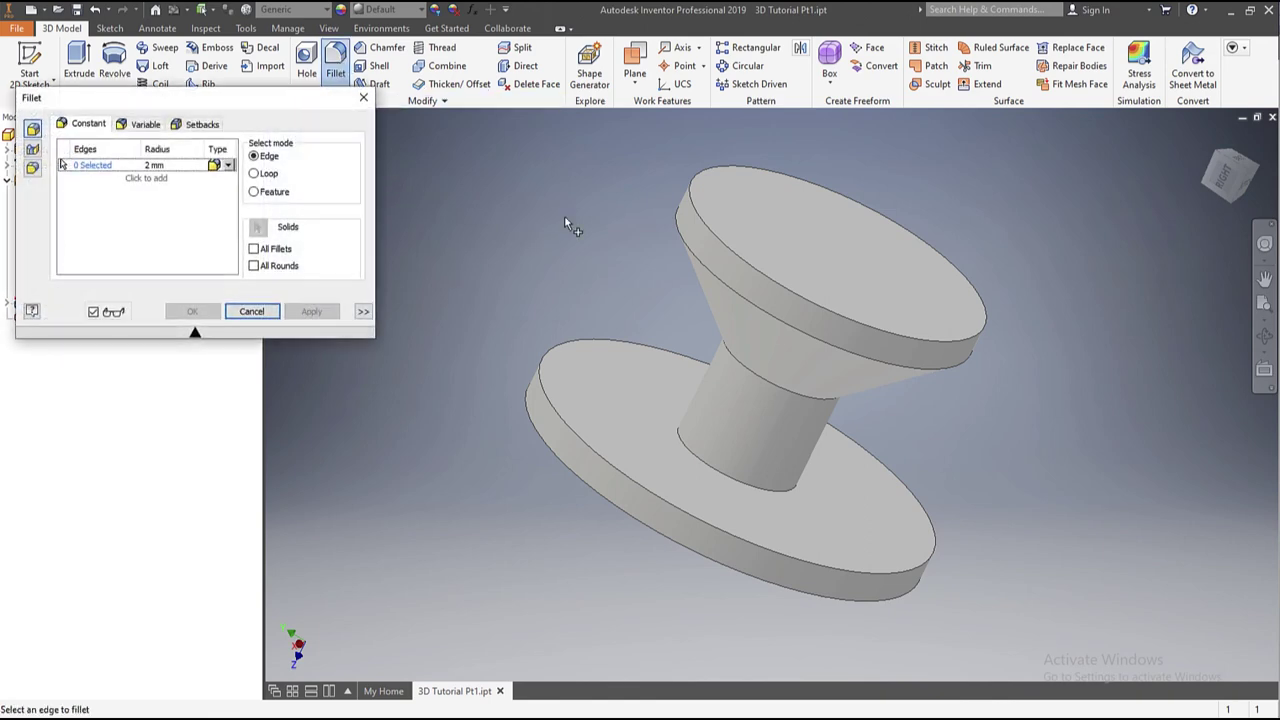
click(697, 213)
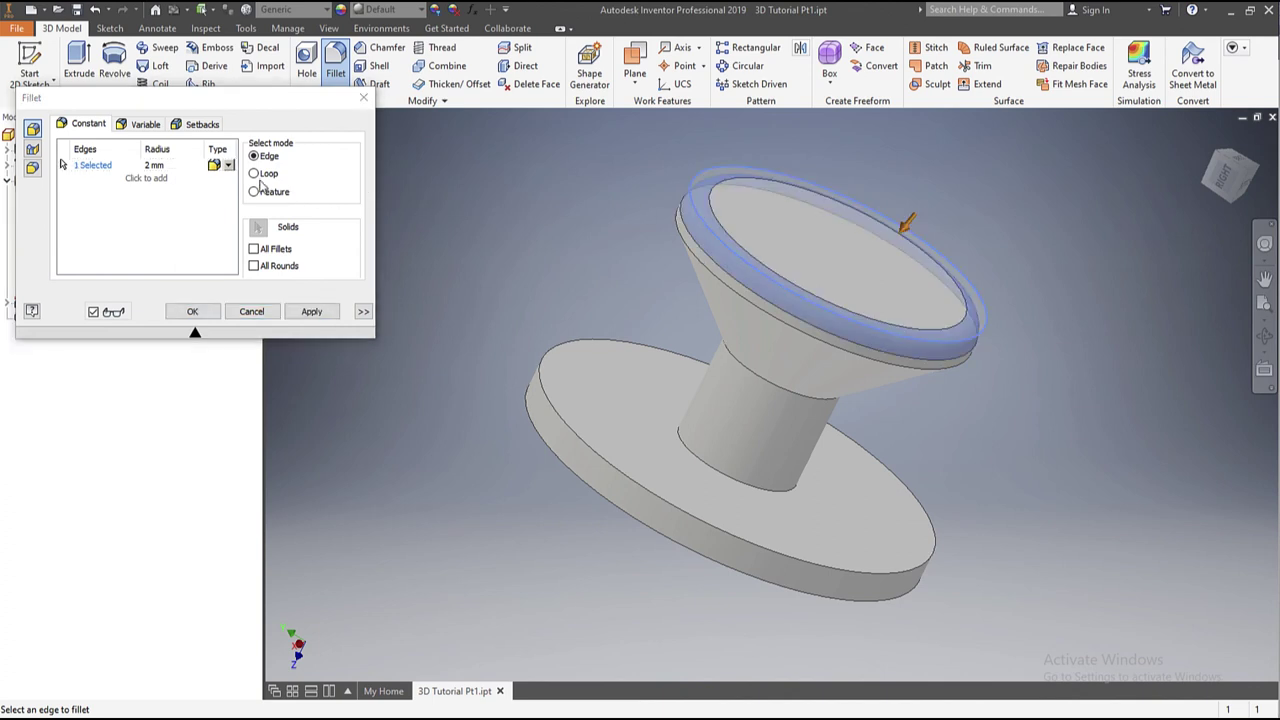
click(147, 164)
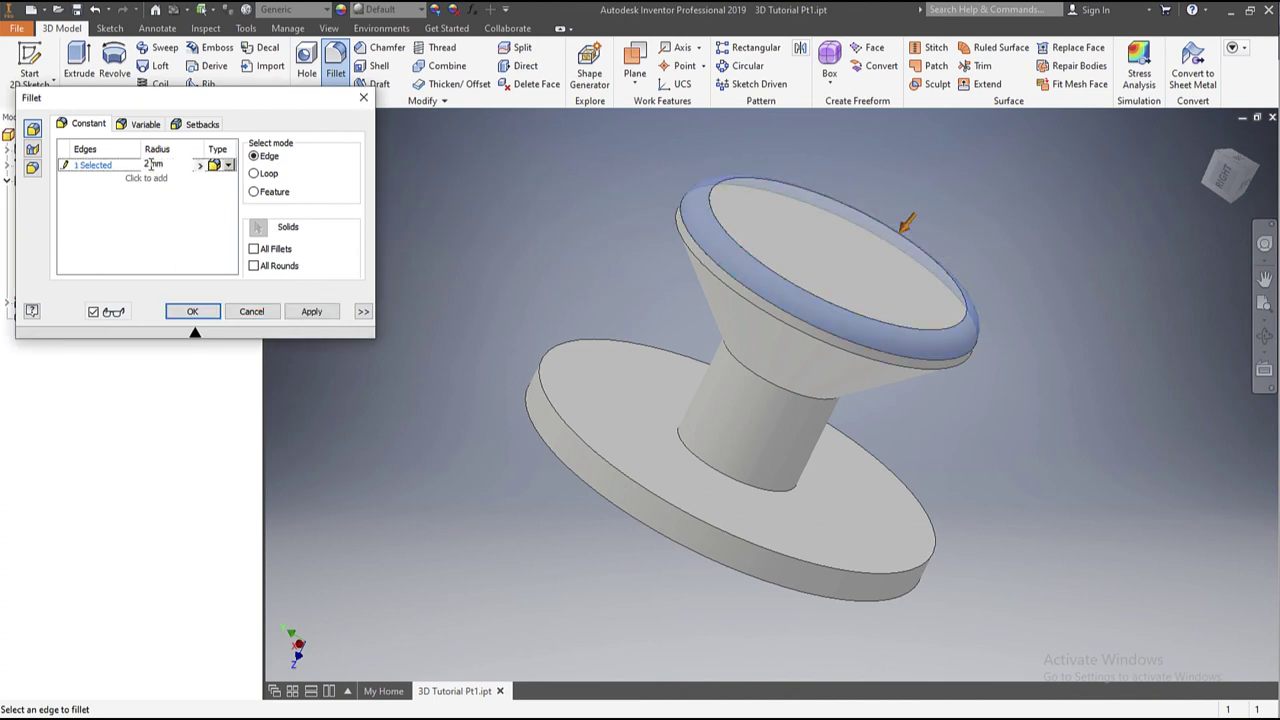
double_click(147, 164)
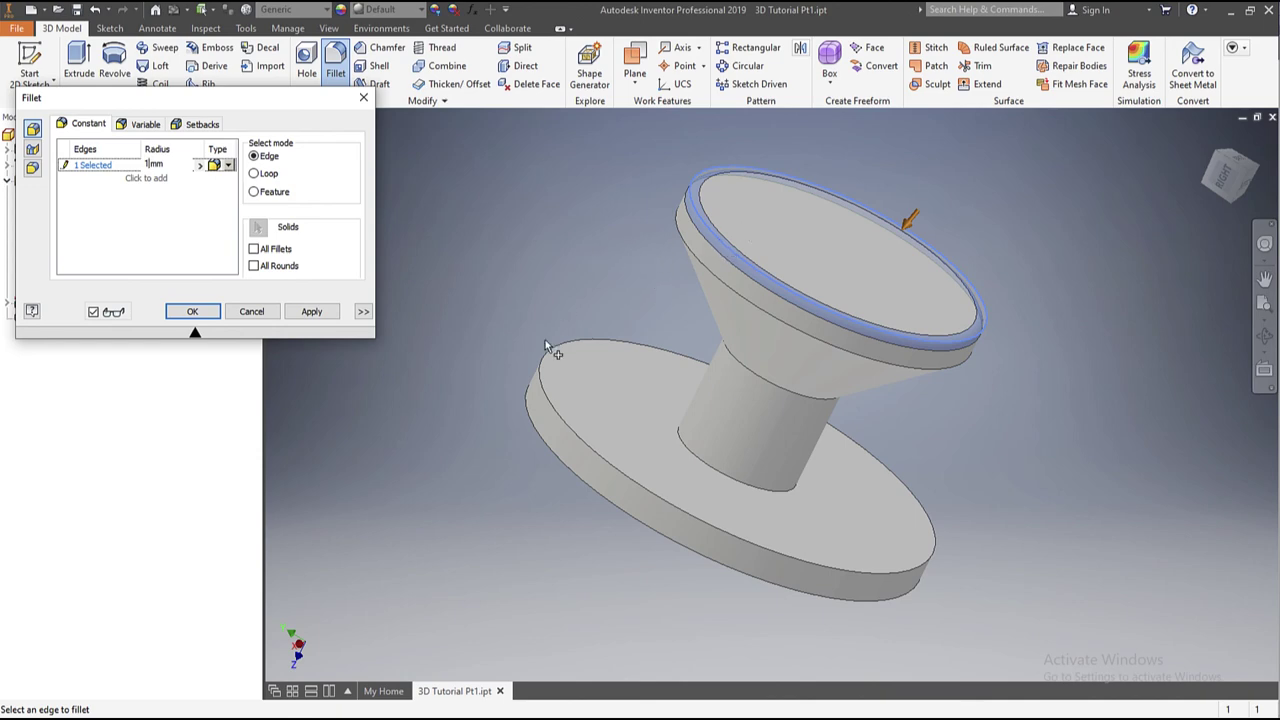
click(527, 434)
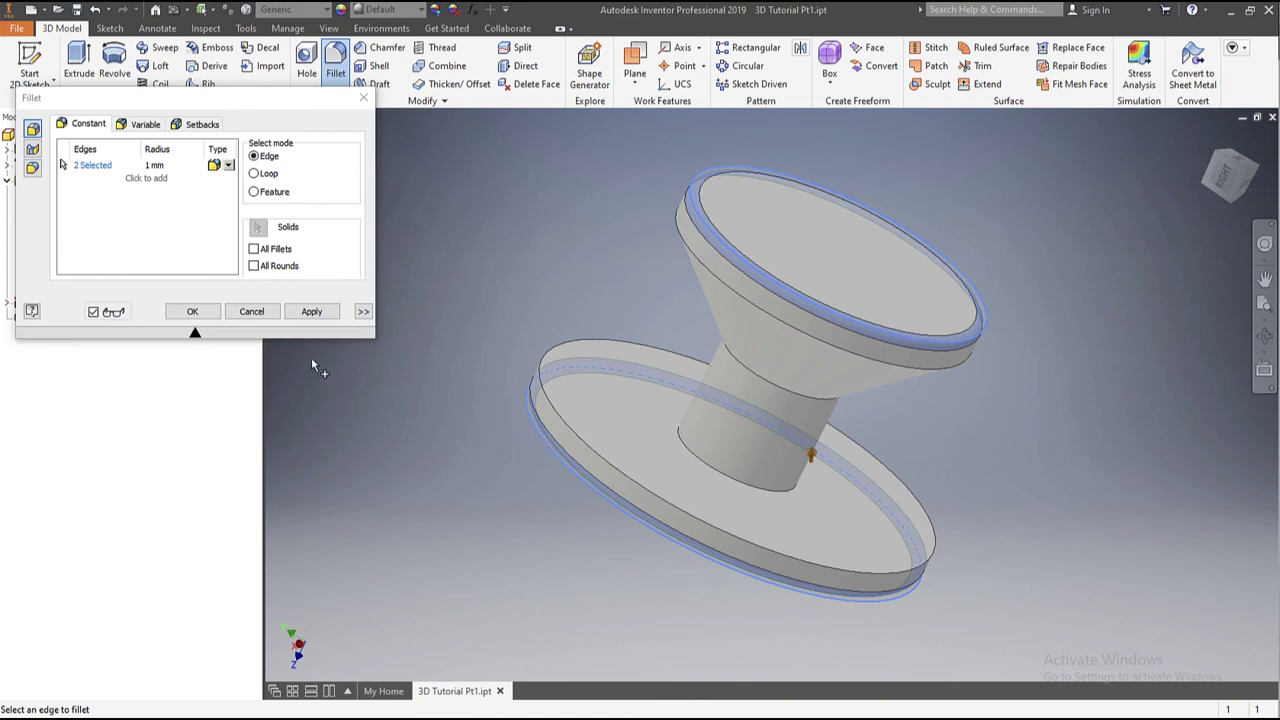
click(207, 315)
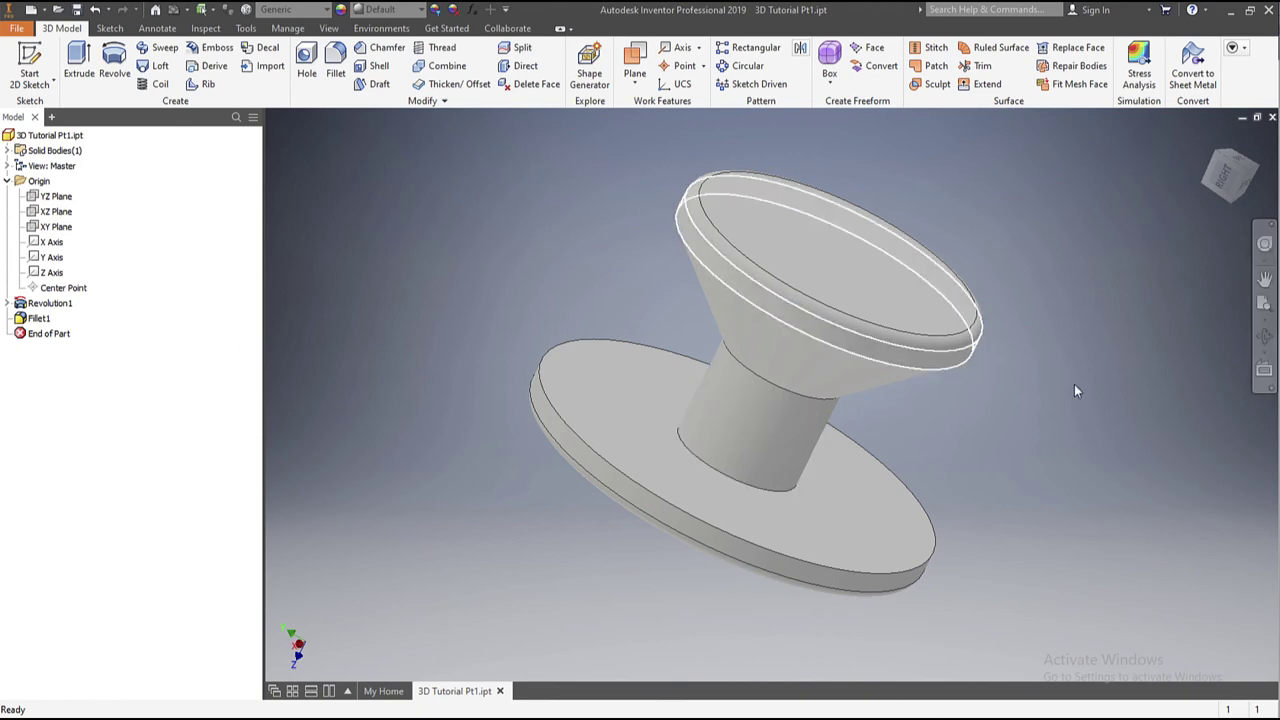
click(1264, 337)
Step: Save the filleted part 3D Tutorial Pt1.ipt
drag(867, 355, 745, 290)
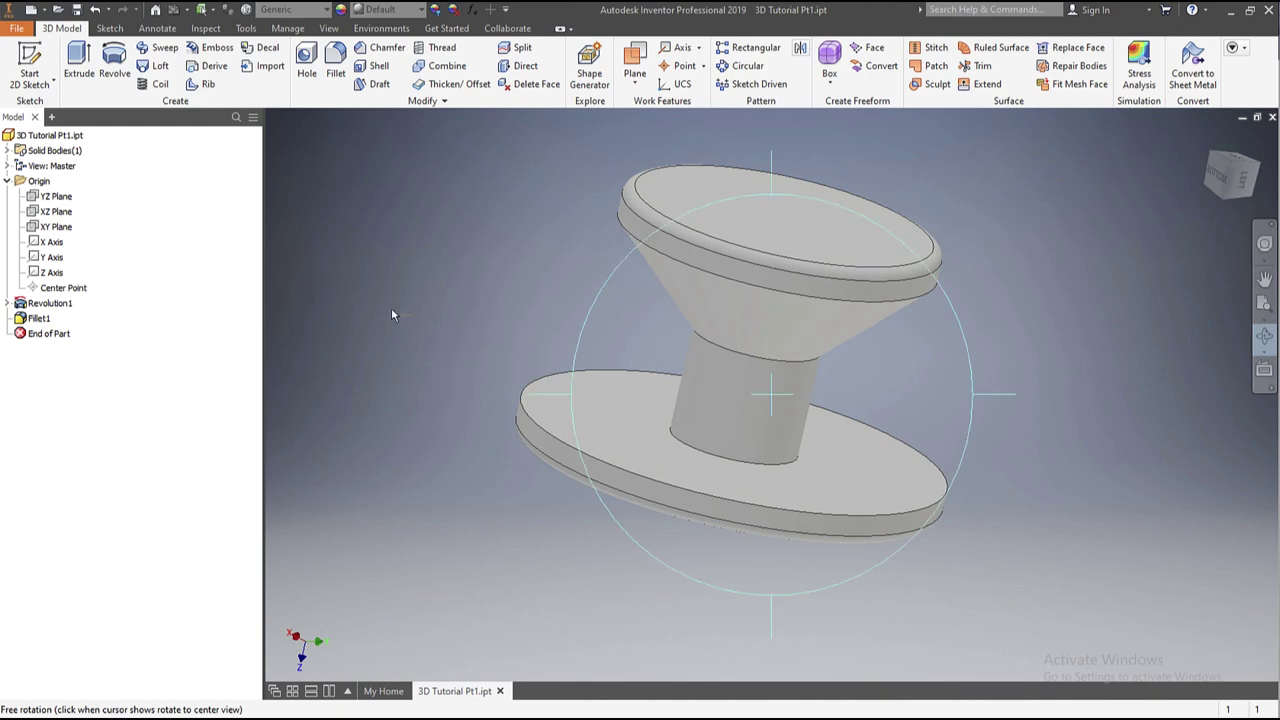
click(17, 28)
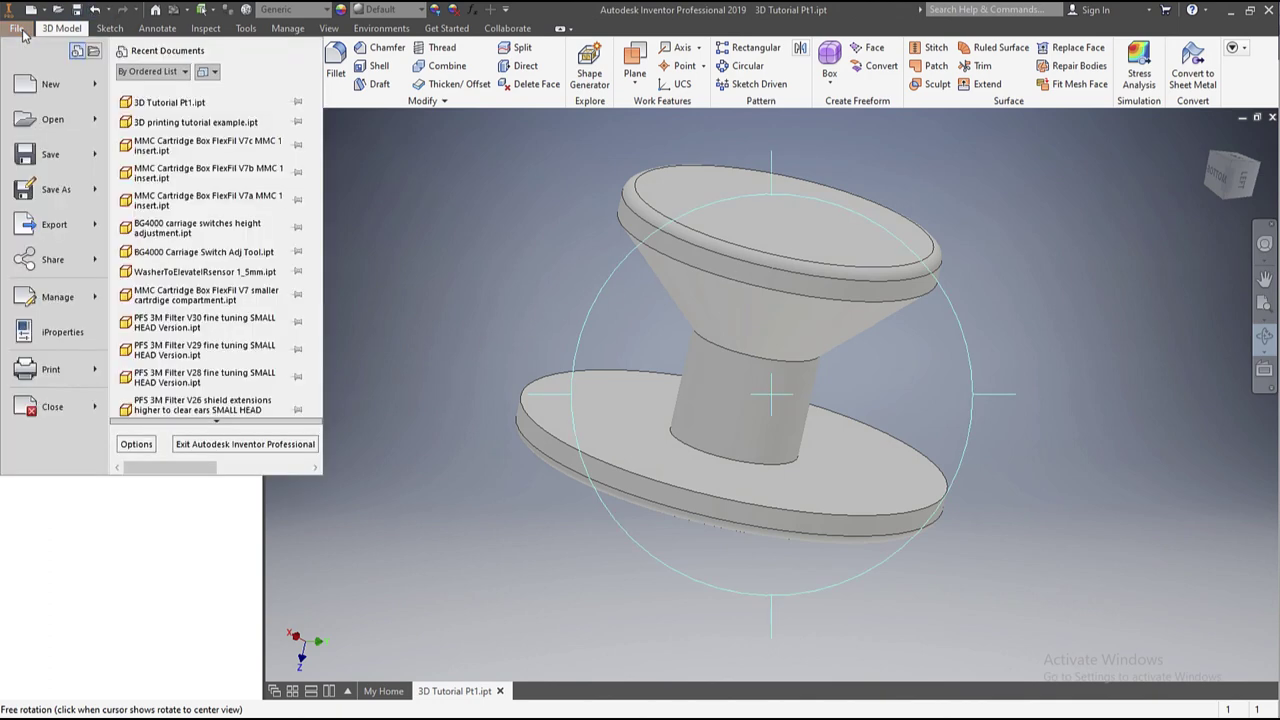
click(37, 152)
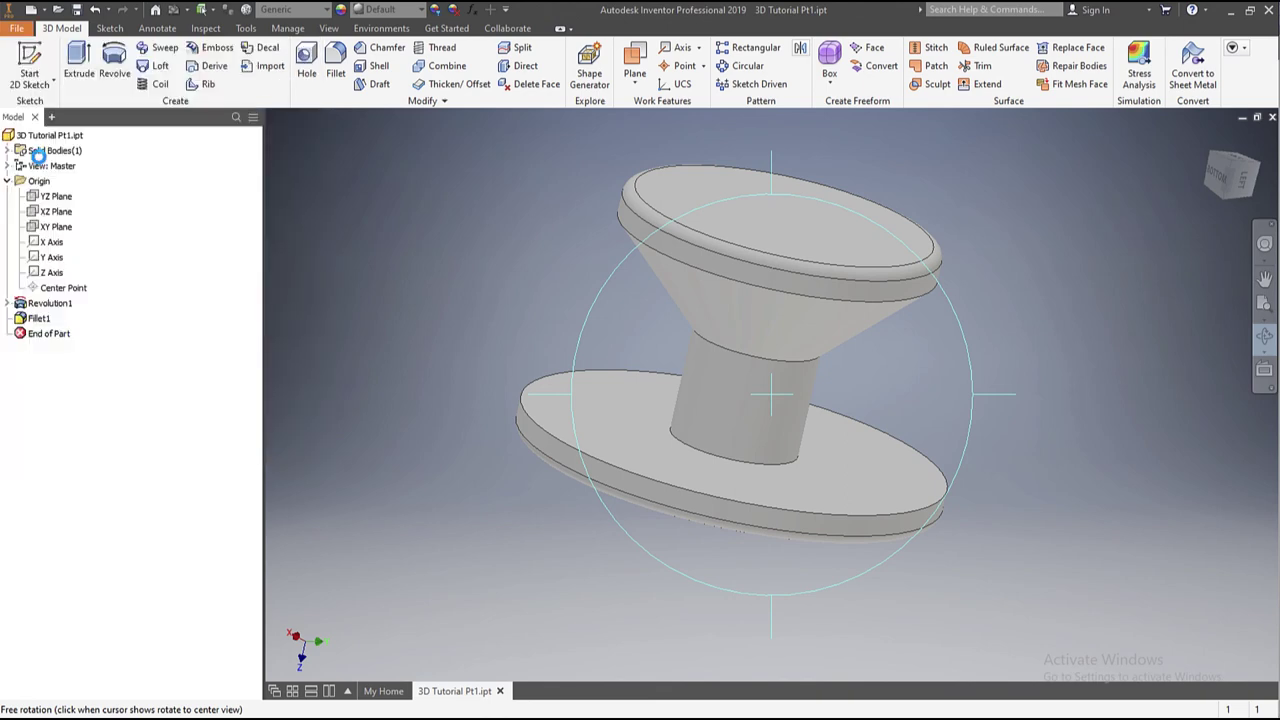
Step: Export the part via File > Export > CAD Format as 3D Tutorial Pt1.stl
click(18, 29)
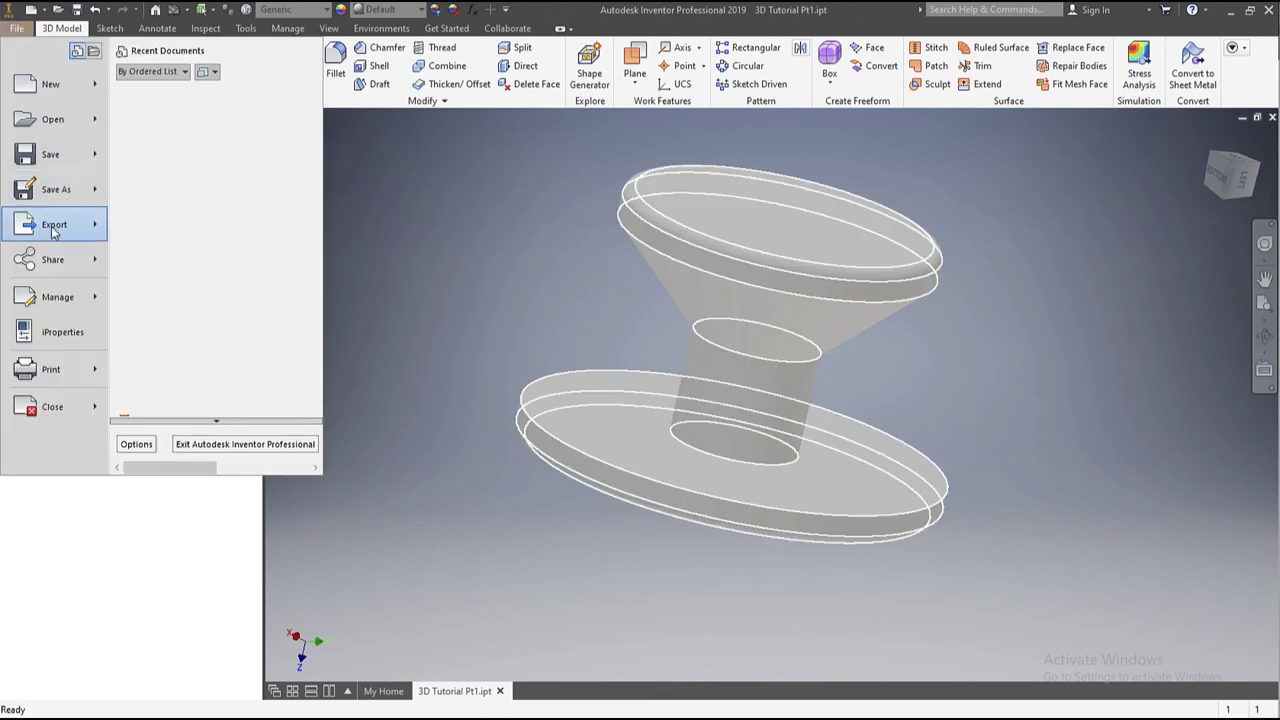
mouse_move(54, 230)
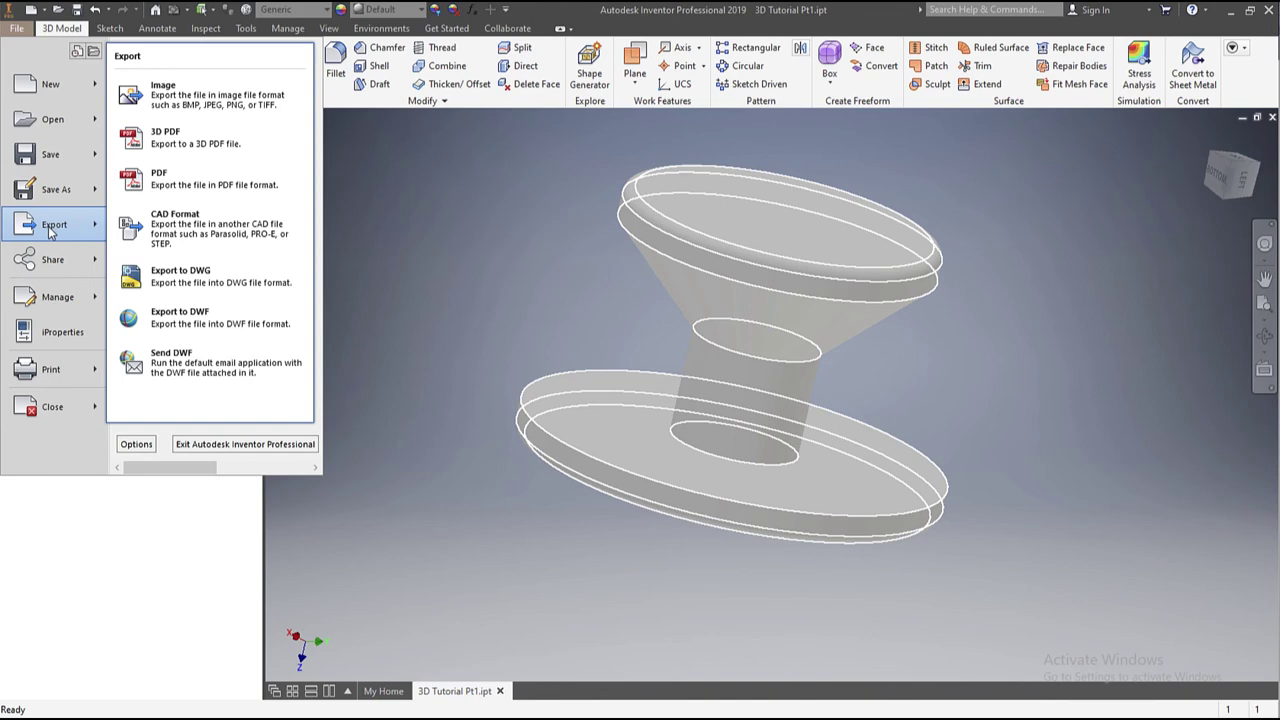
click(178, 234)
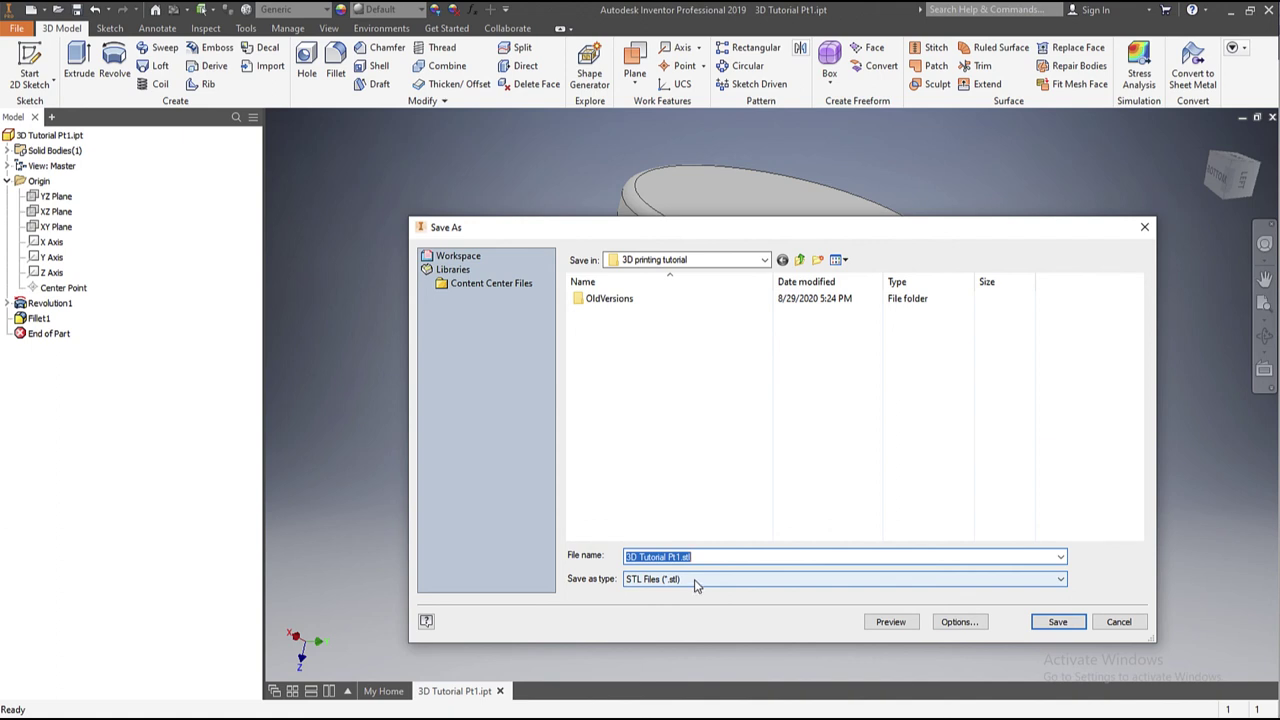
Step: Keep STL Files (*.stl) as the type and save 3D Tutorial Pt1.stl
click(634, 586)
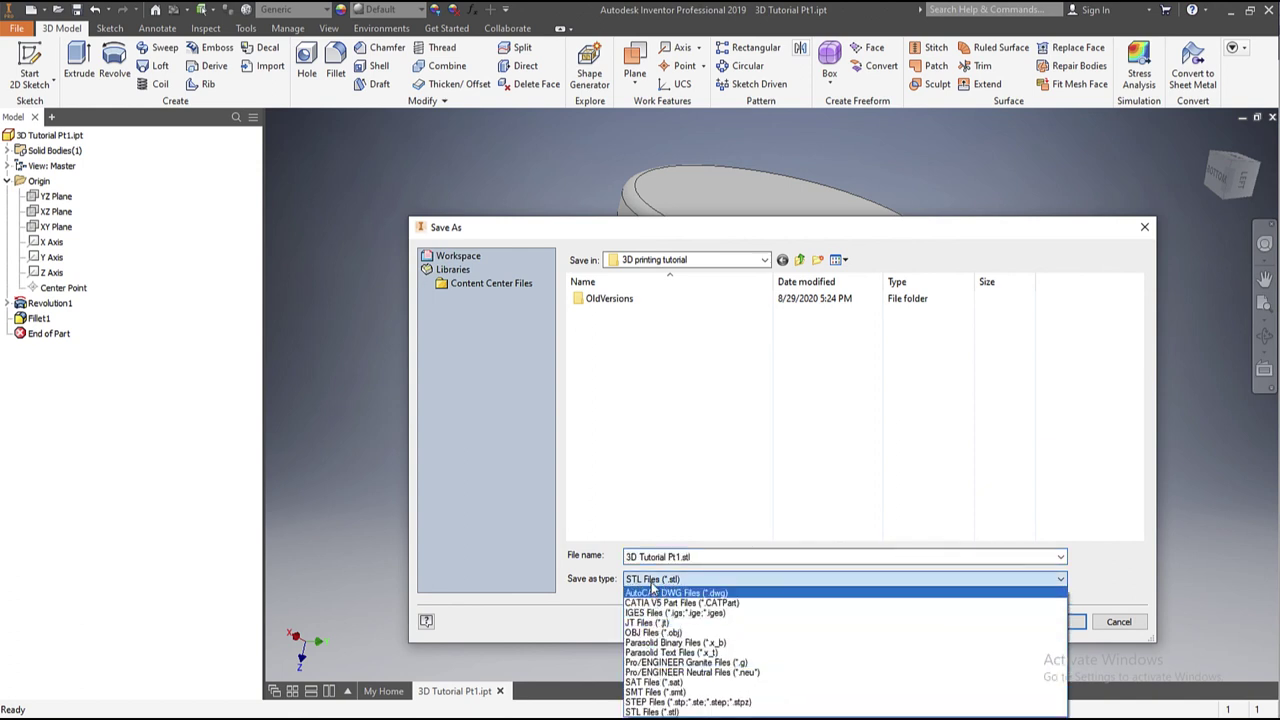
click(652, 590)
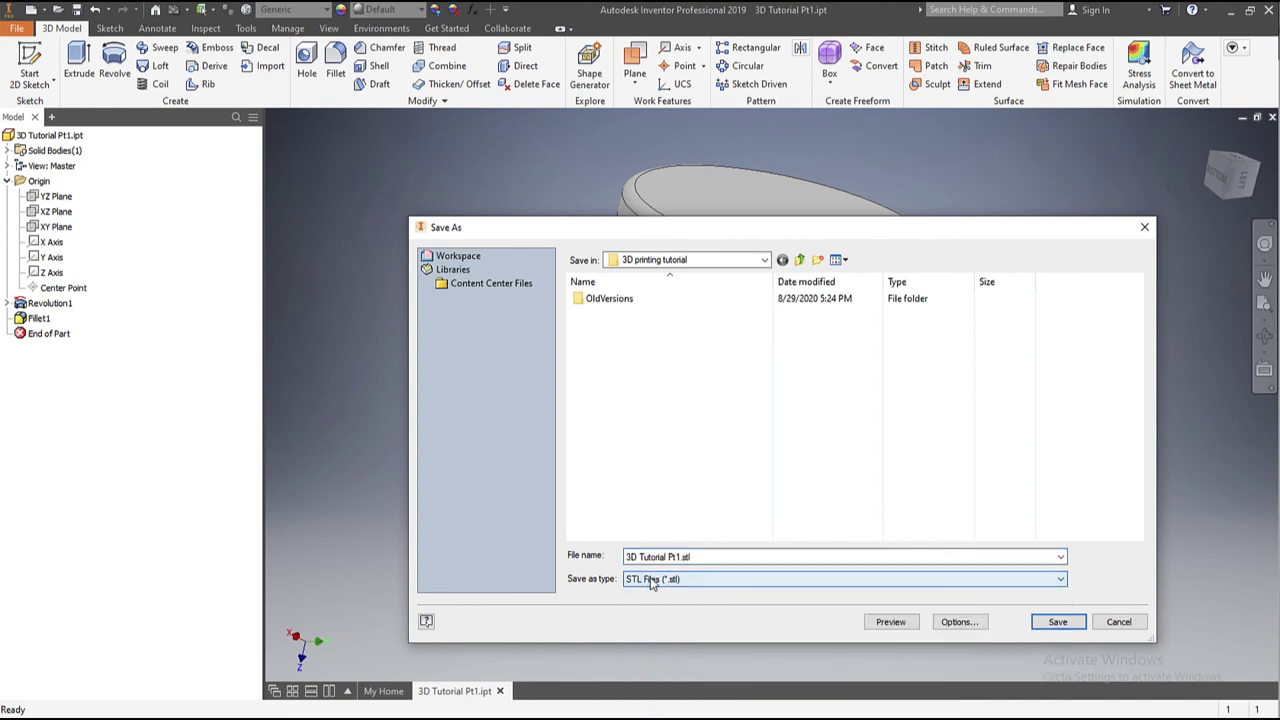
click(1058, 623)
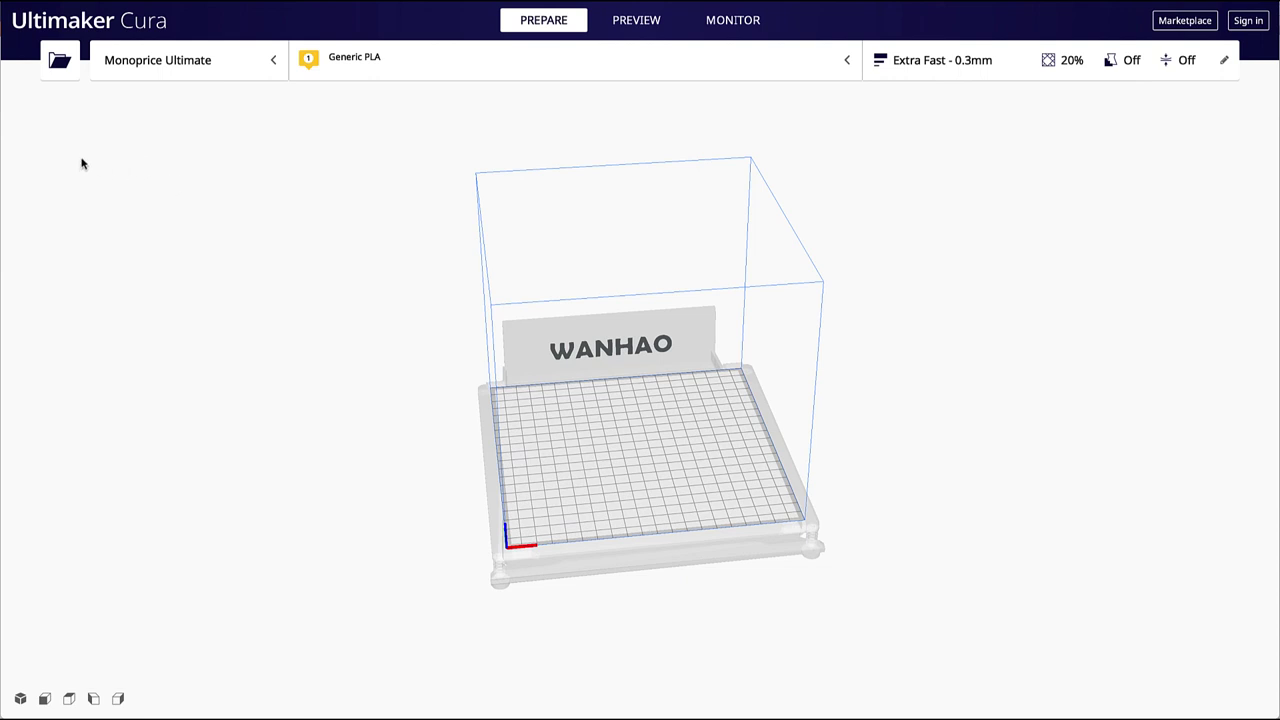
Step: Load the exported MU_3D Tutorial Pt1 STL (40.0 x 40.0 x 25.0 mm) onto the build plate
click(59, 64)
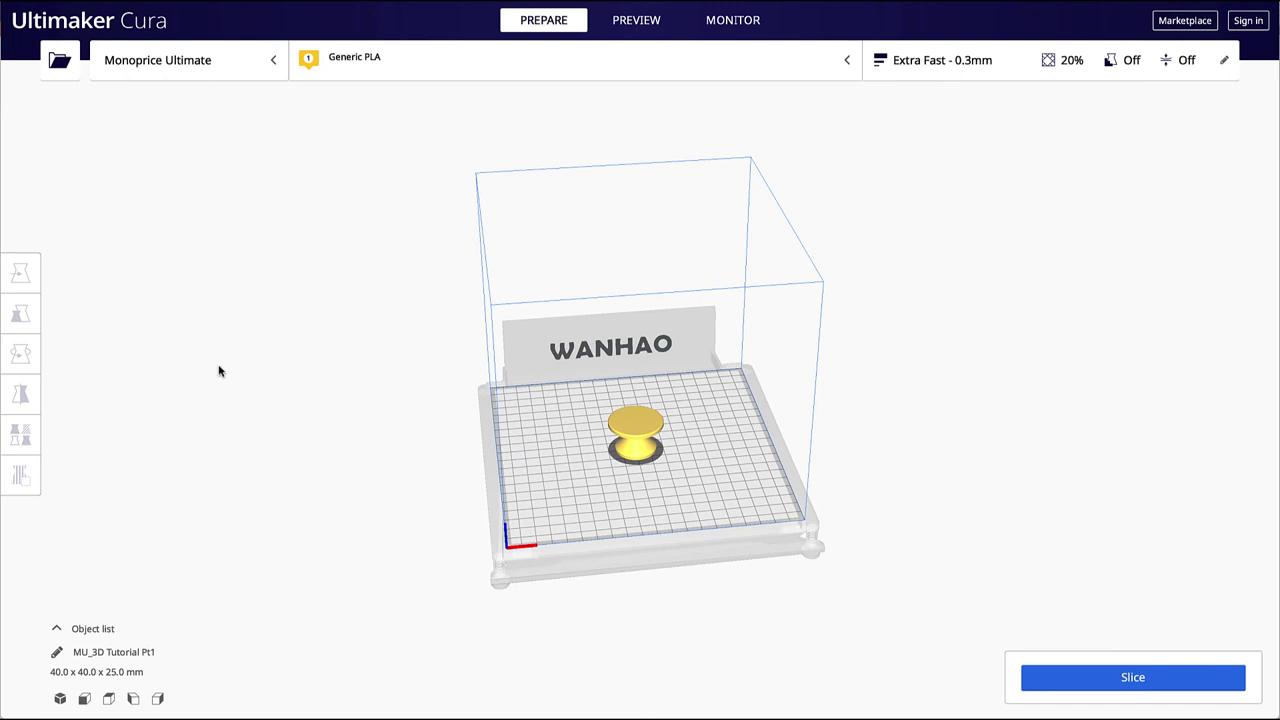
Step: Rotate the spool so its wide disc face lies flat on the build plate
click(645, 435)
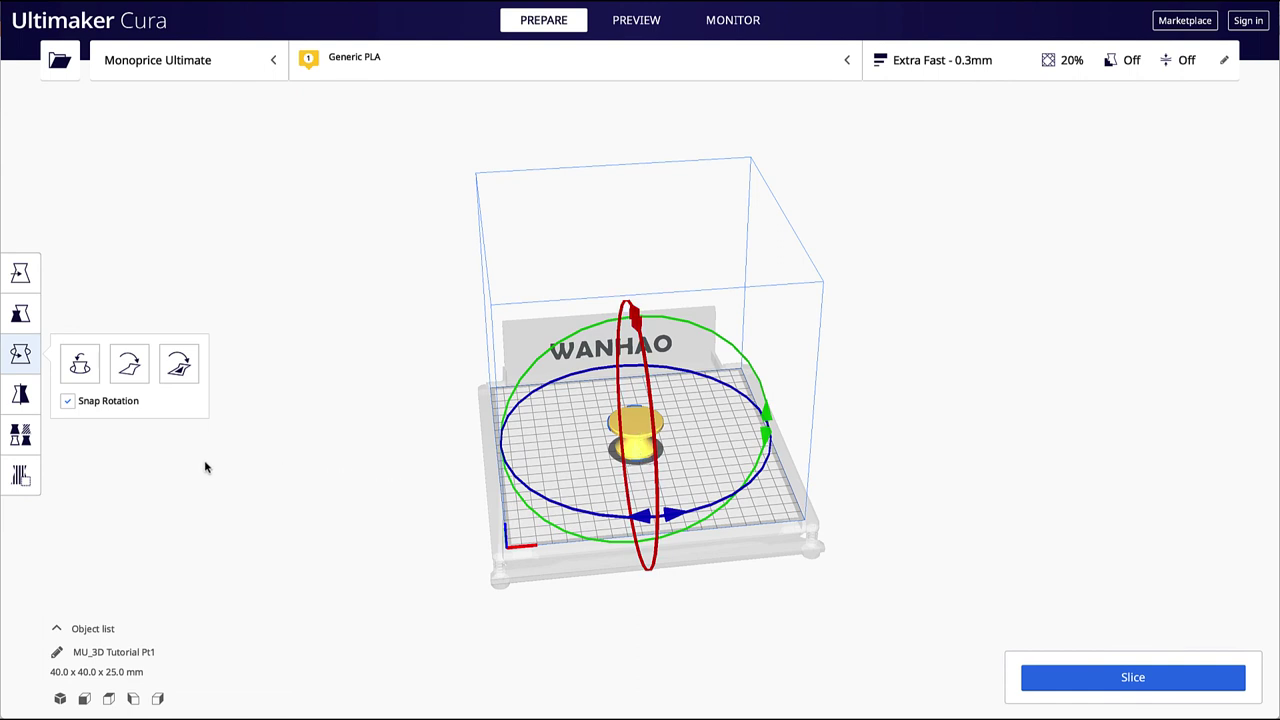
click(24, 356)
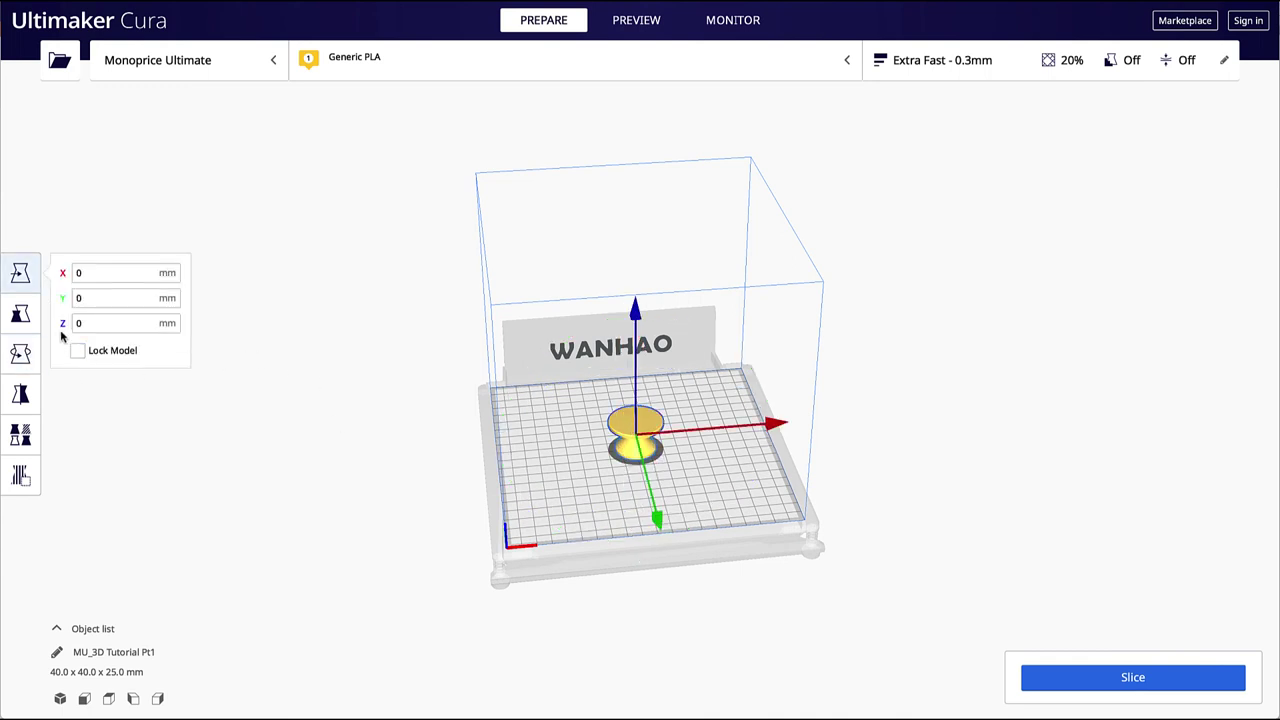
click(20, 354)
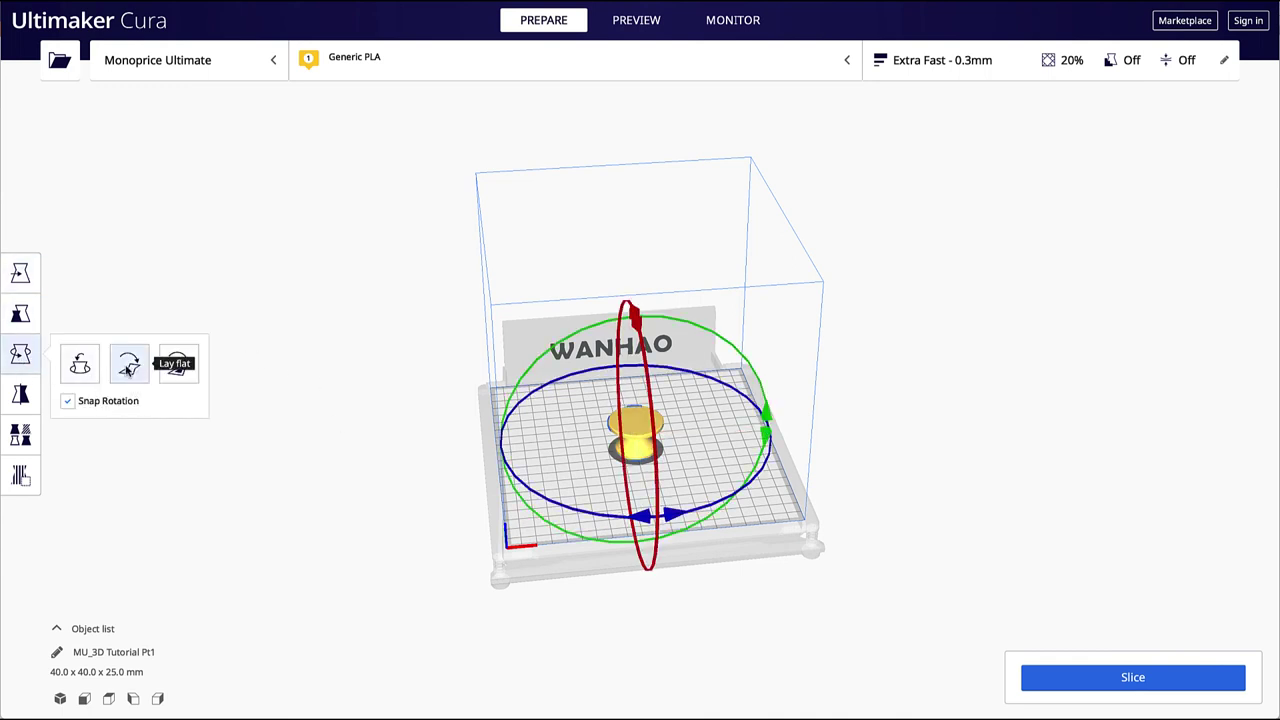
click(178, 364)
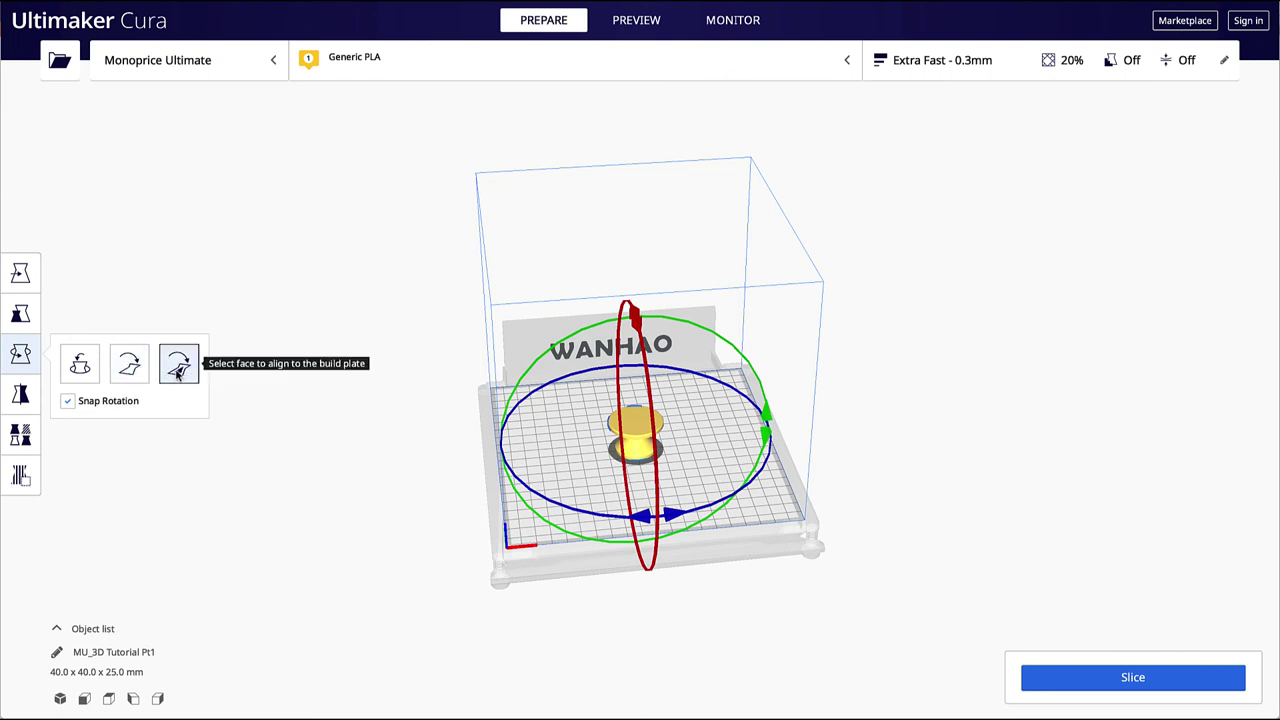
click(640, 430)
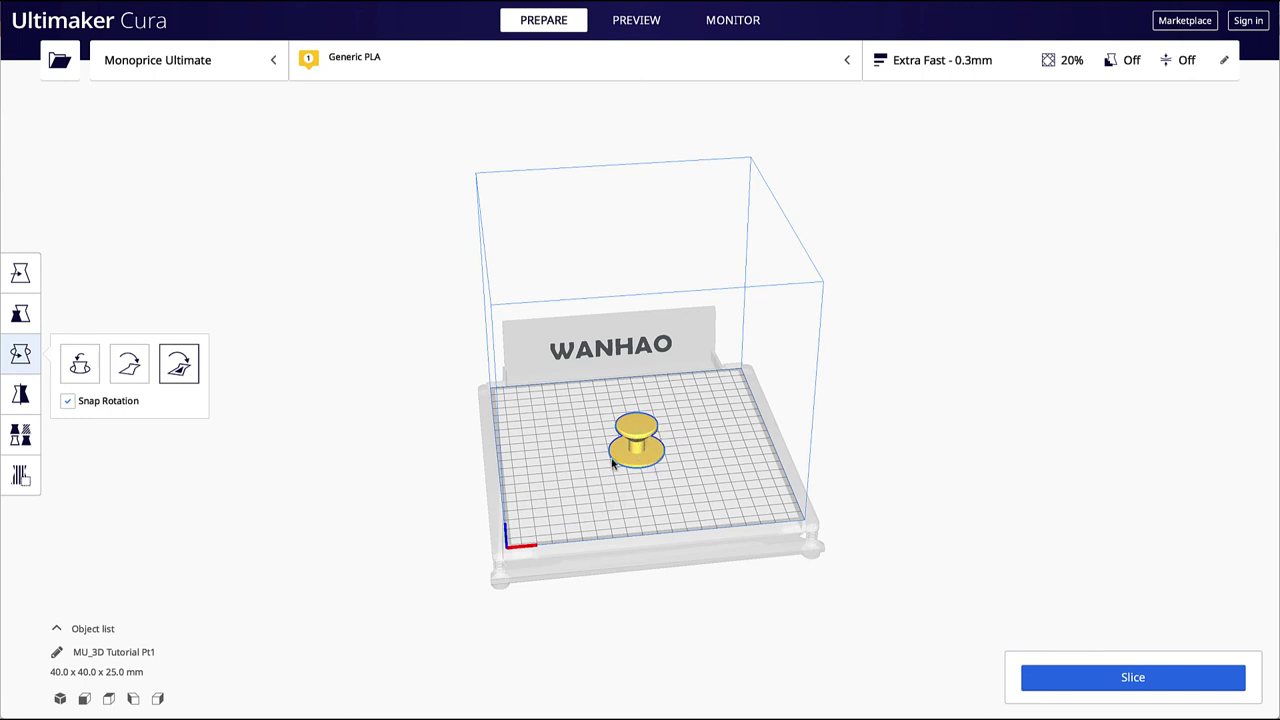
Step: Shift the spool left and add a second copy of 3D Tutorial Pt1.stl beside it
click(20, 273)
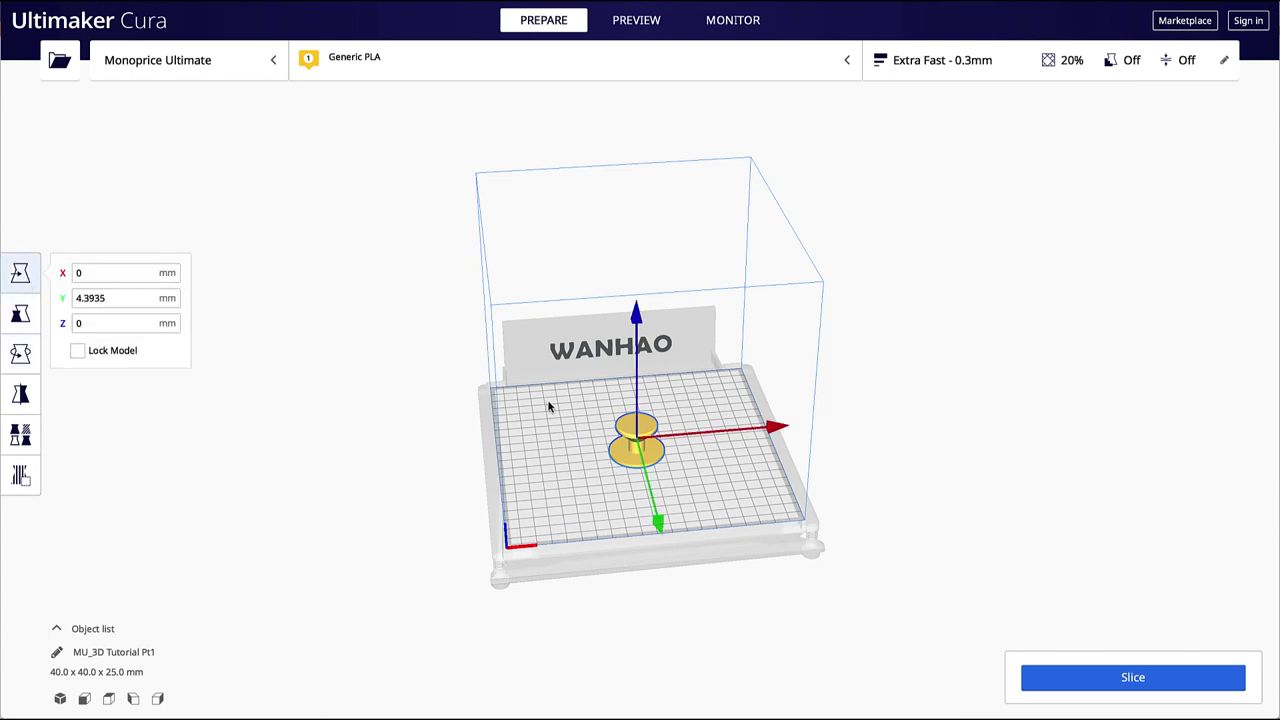
drag(628, 428, 597, 433)
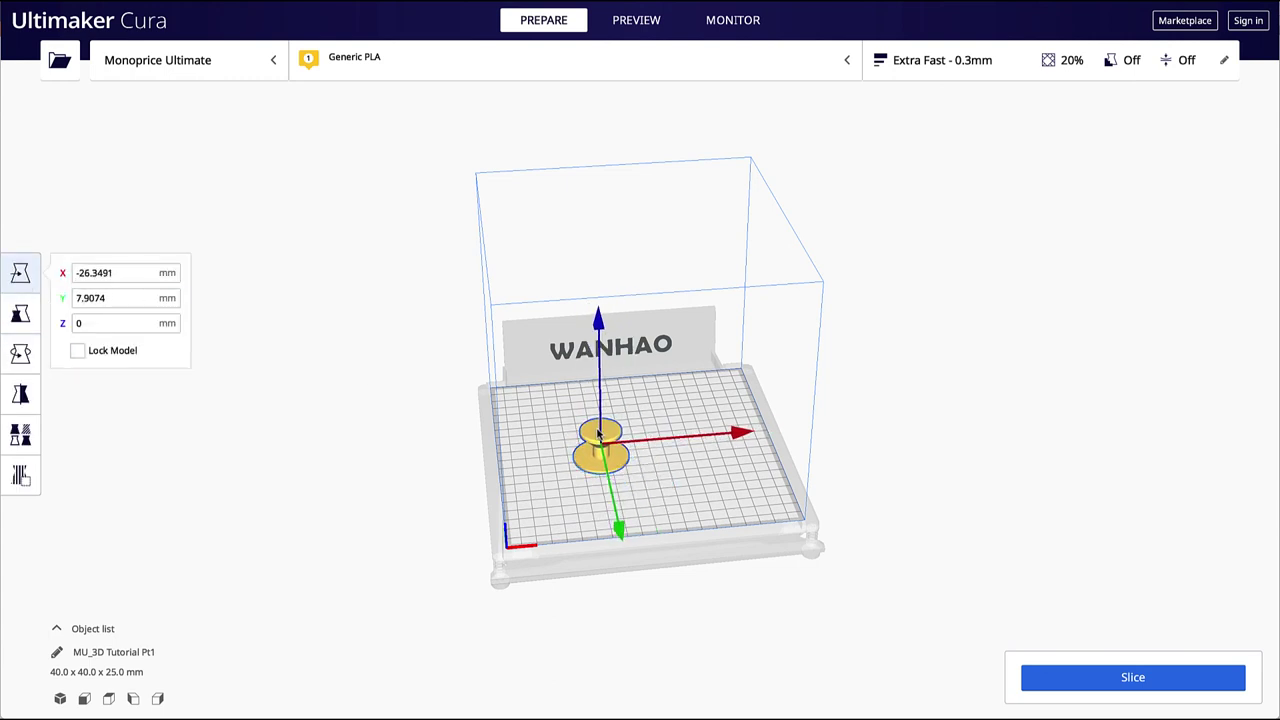
click(360, 280)
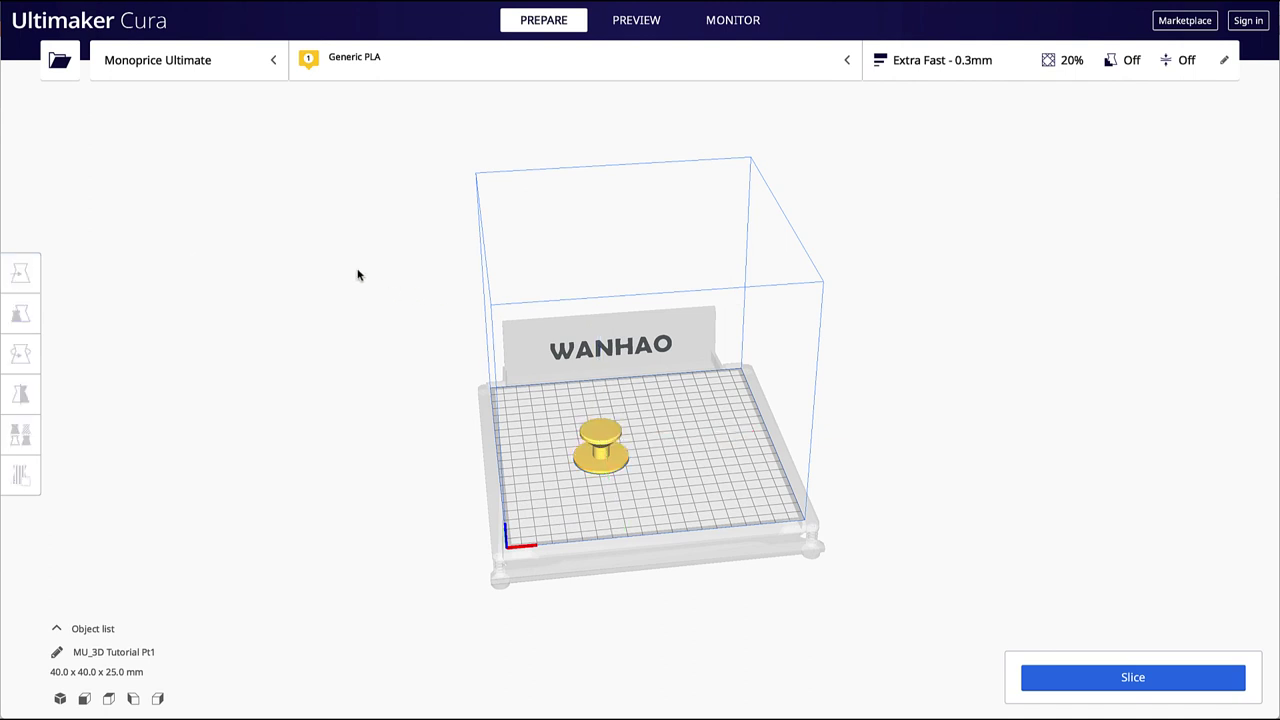
click(60, 62)
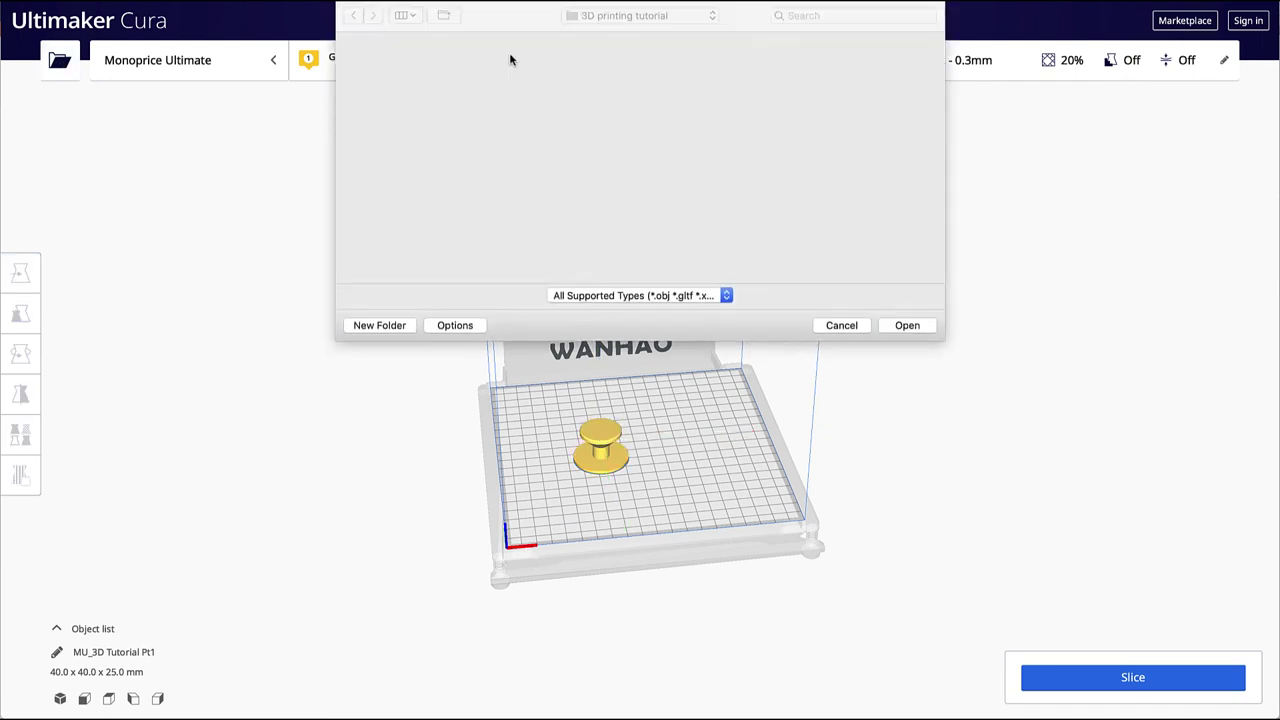
double_click(500, 50)
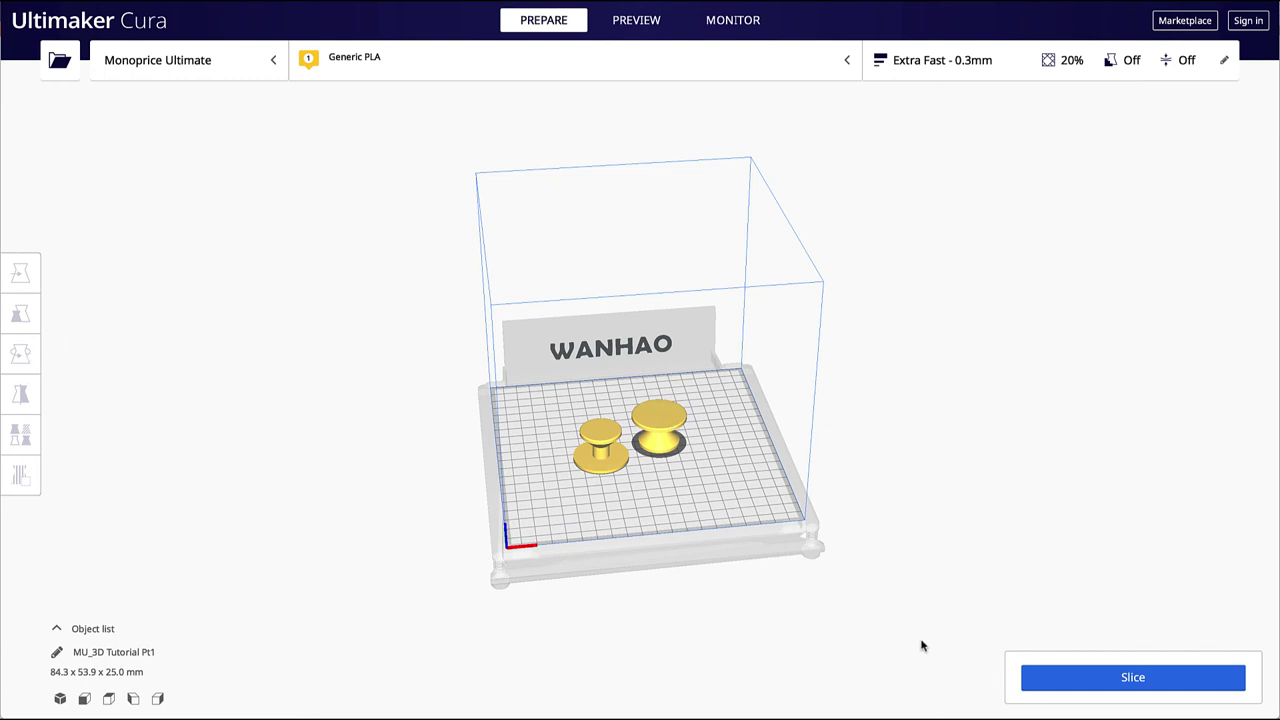
Step: Slice both spools at Extra Fast 0.3 mm, 20% infill: 49 minutes, 13 g / 4.28 m filament
click(1133, 677)
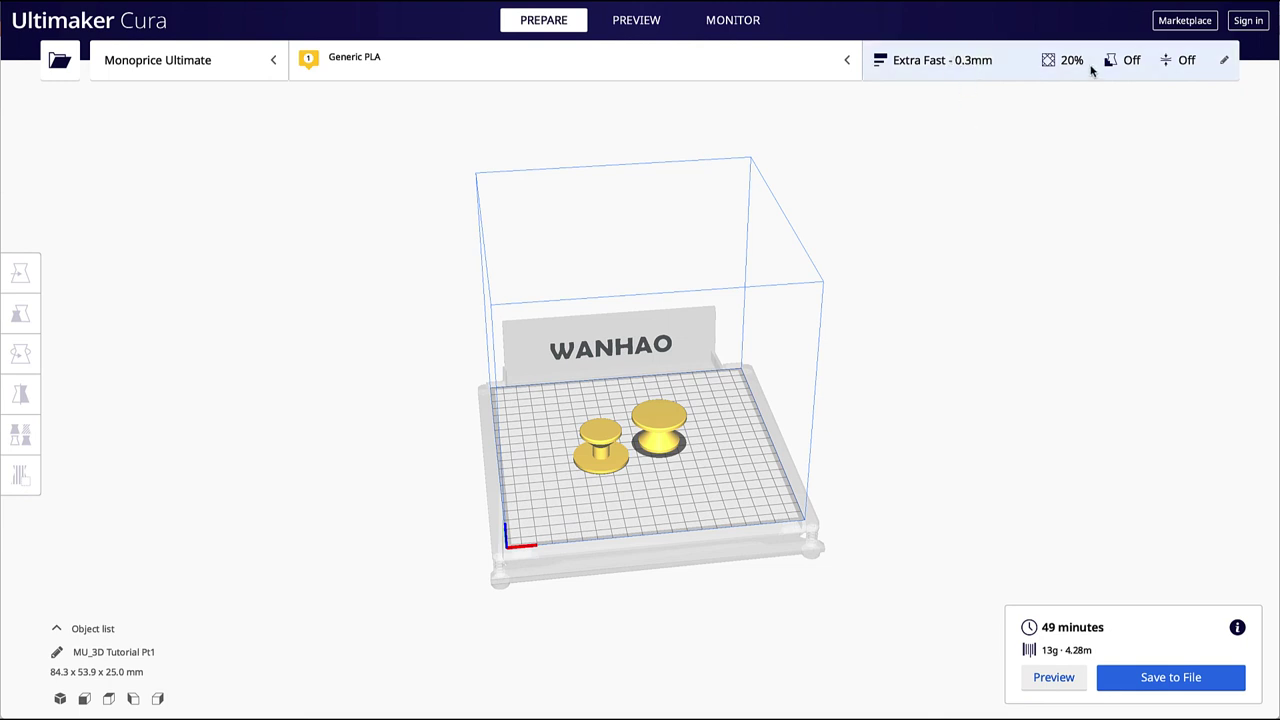
click(1012, 69)
click(1015, 68)
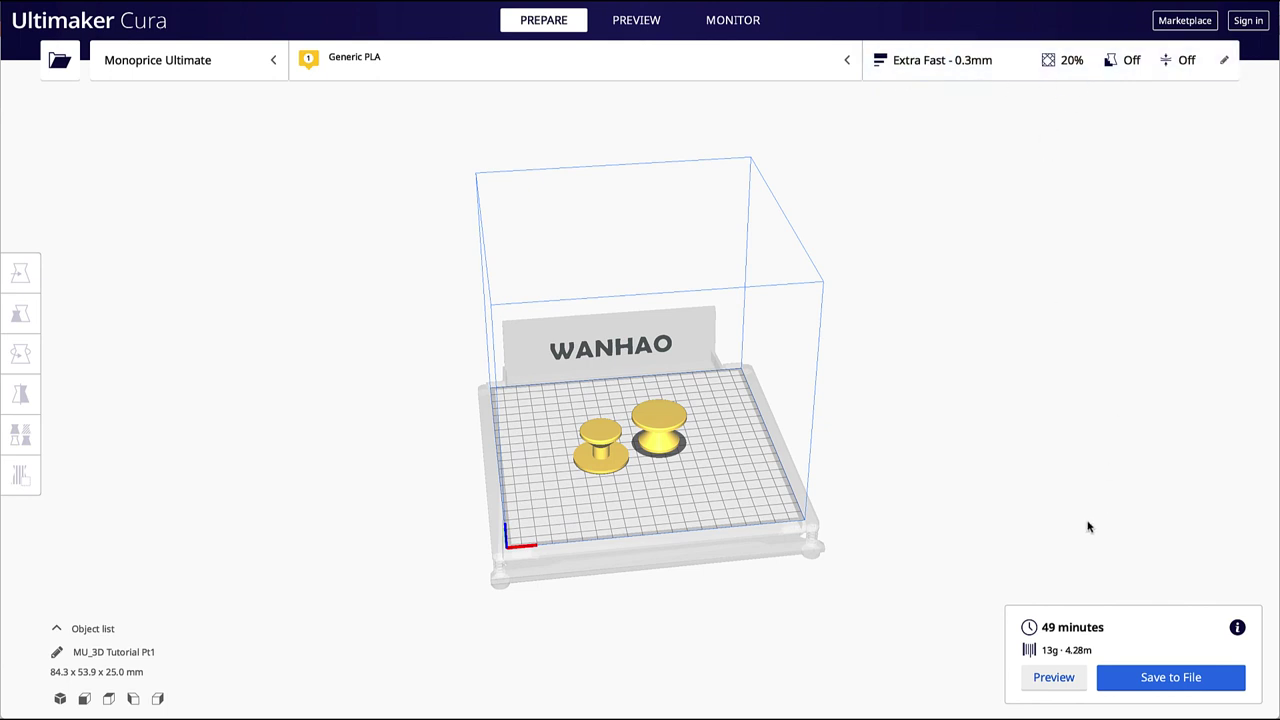
Step: Scrub the layer preview through layers 7, 36 and 23, ending with all 83 layers shown
click(1053, 678)
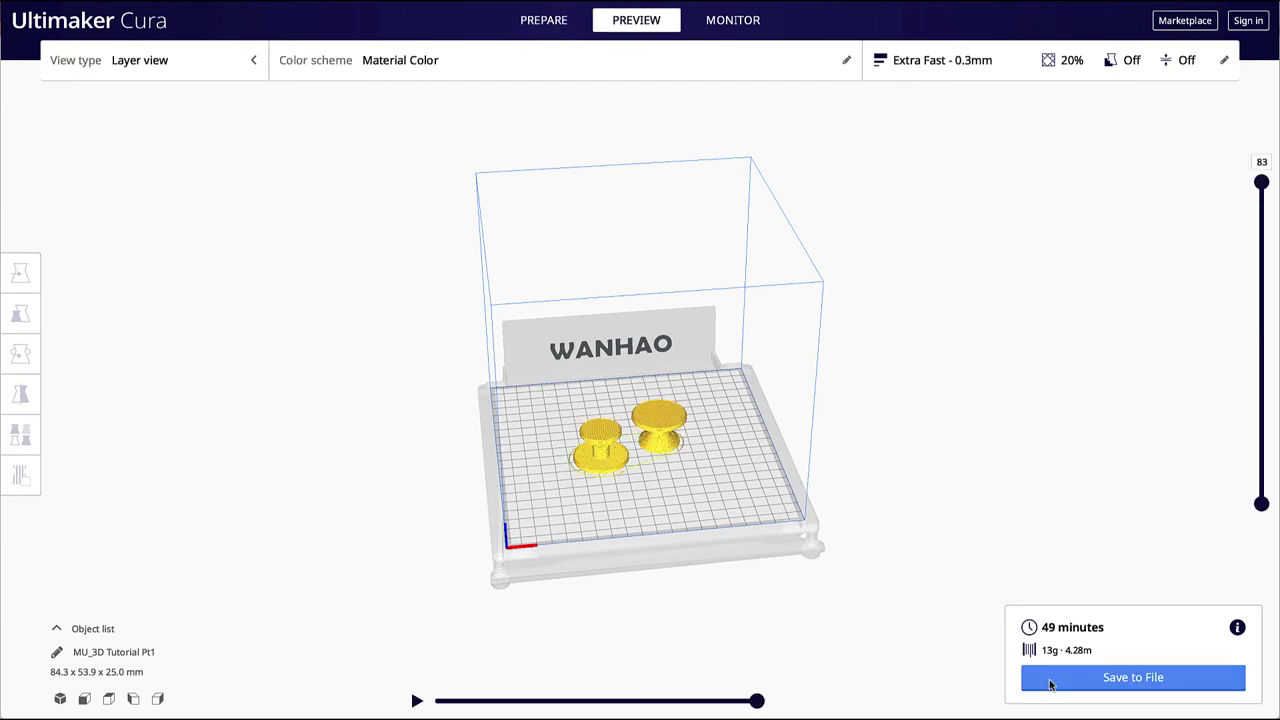
scroll(620, 465, up, 5)
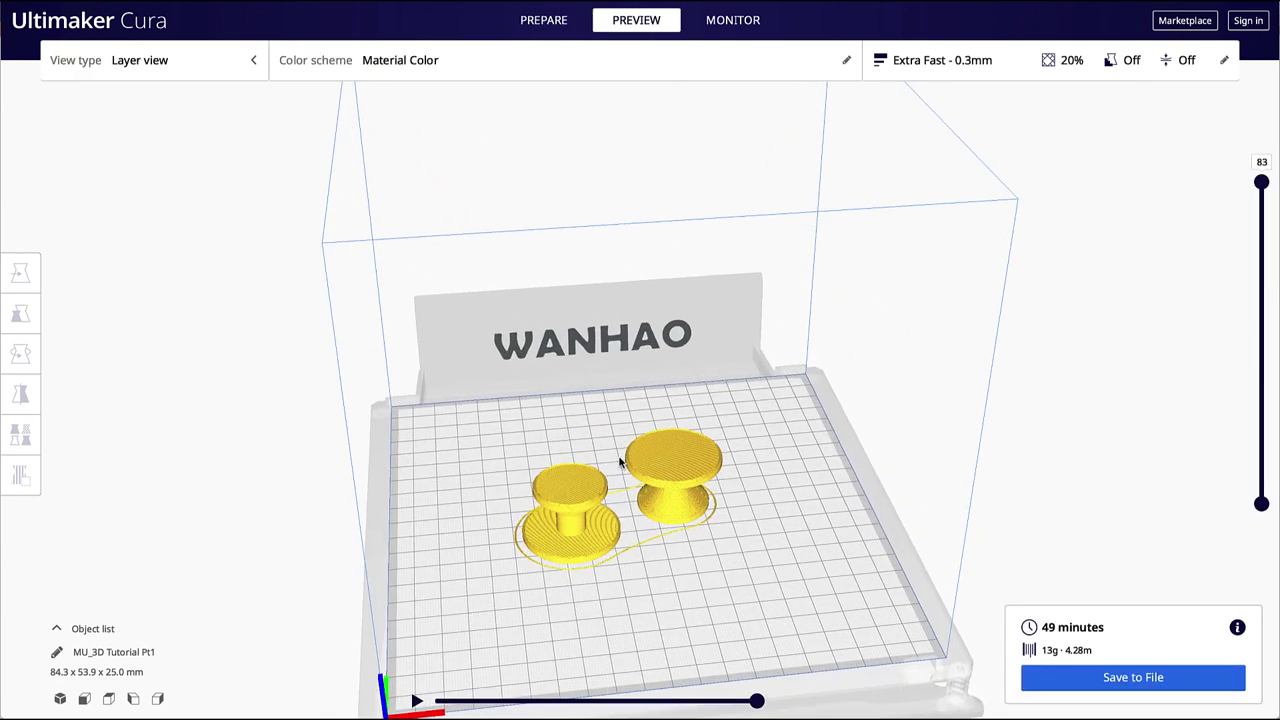
scroll(690, 520, up, 5)
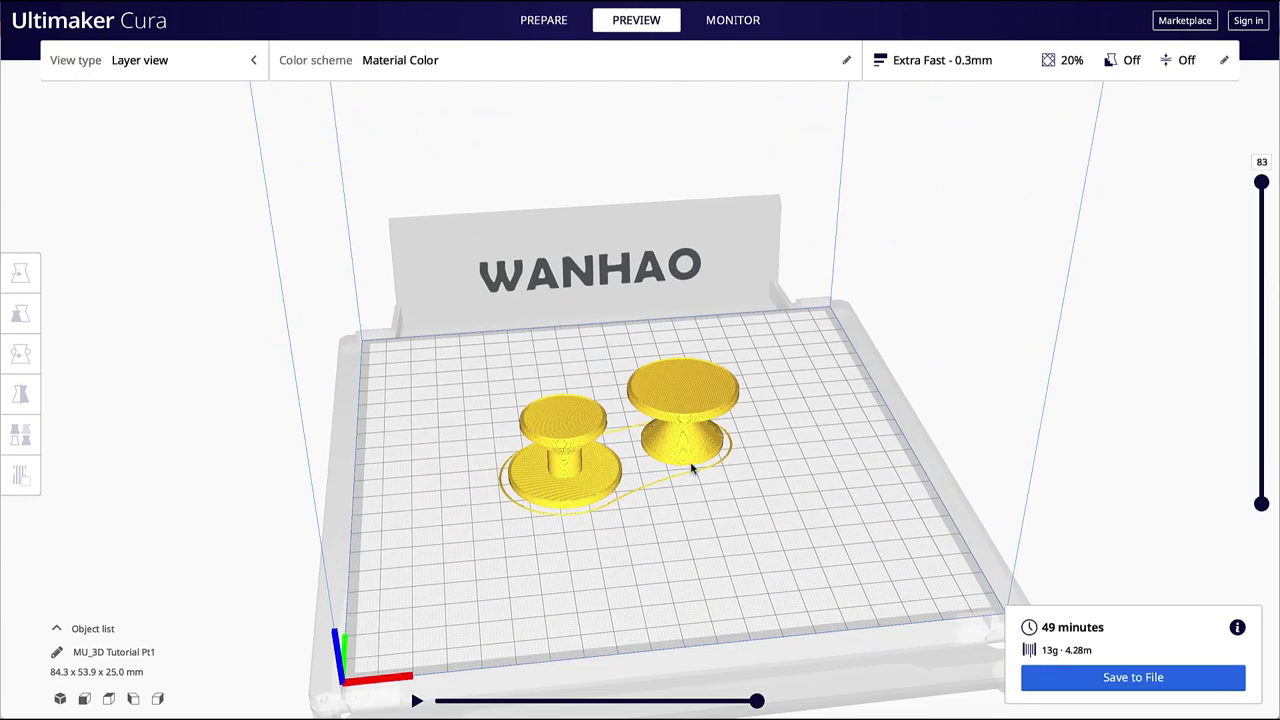
scroll(695, 458, up, 2)
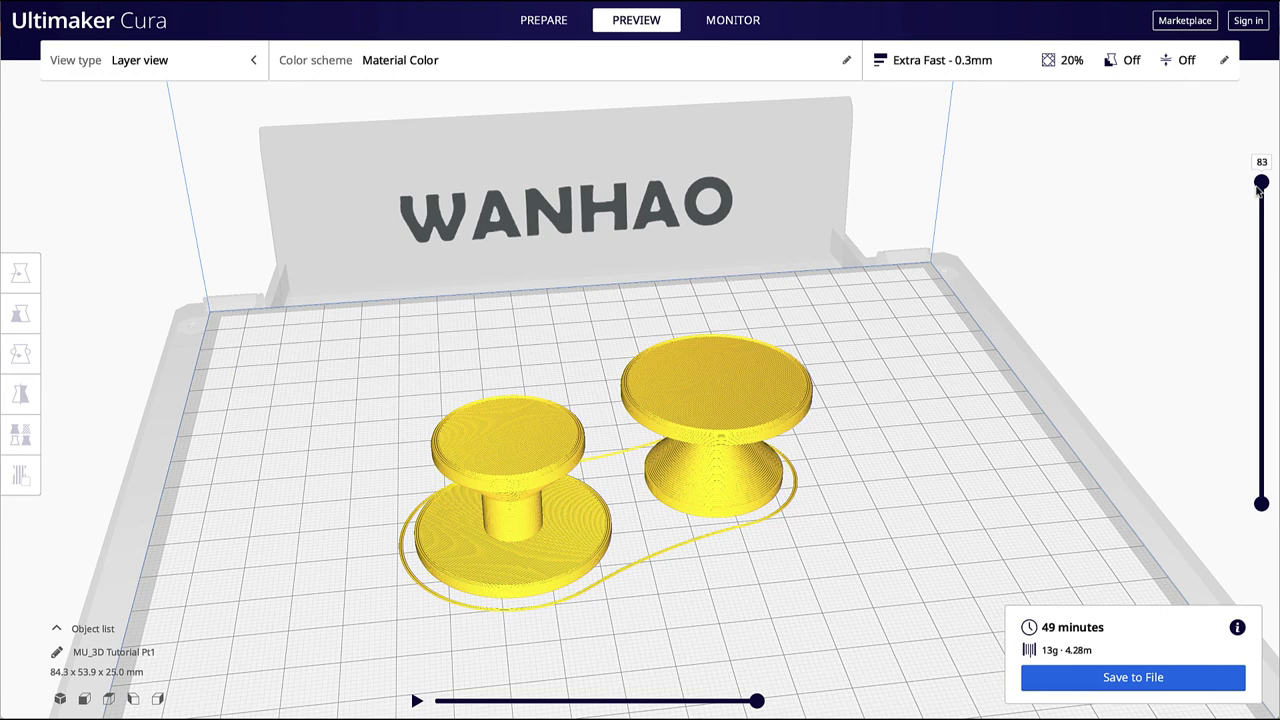
drag(1258, 188, 1218, 369)
right_drag(545, 520, 510, 518)
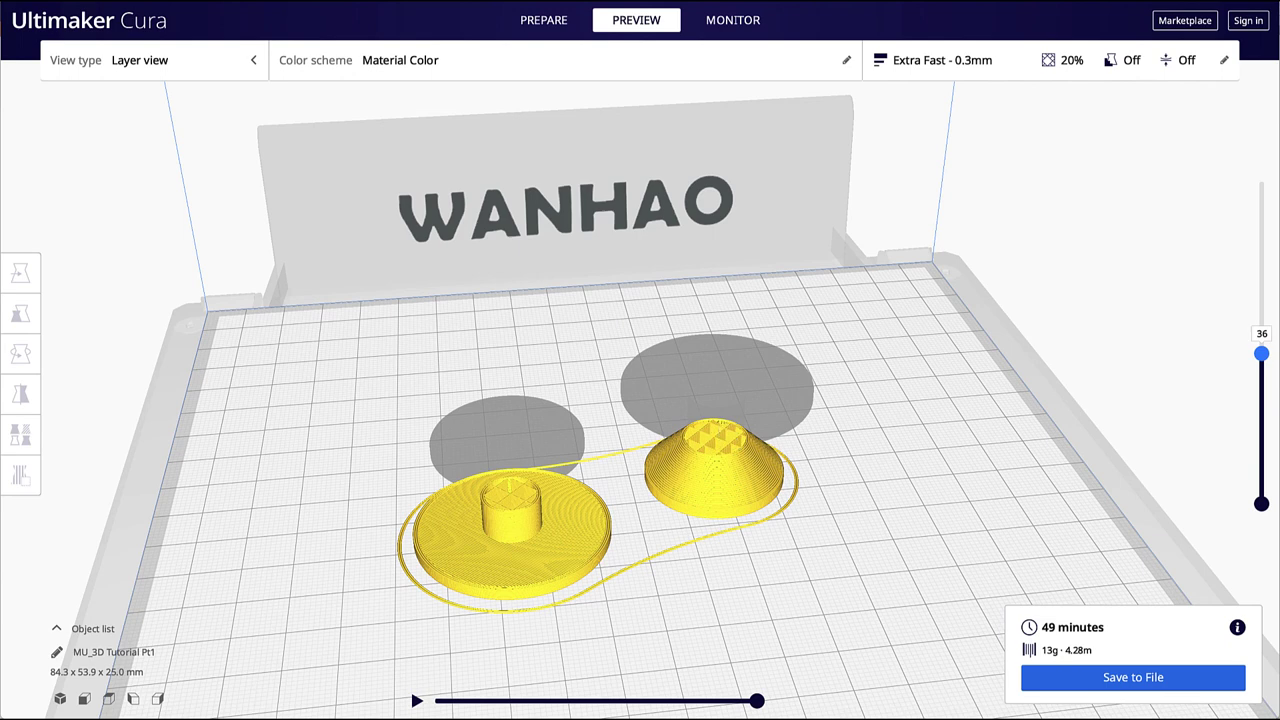
mouse_move(1261, 353)
mouse_down()
mouse_move(1251, 473)
mouse_move(1259, 337)
mouse_move(1260, 366)
mouse_up()
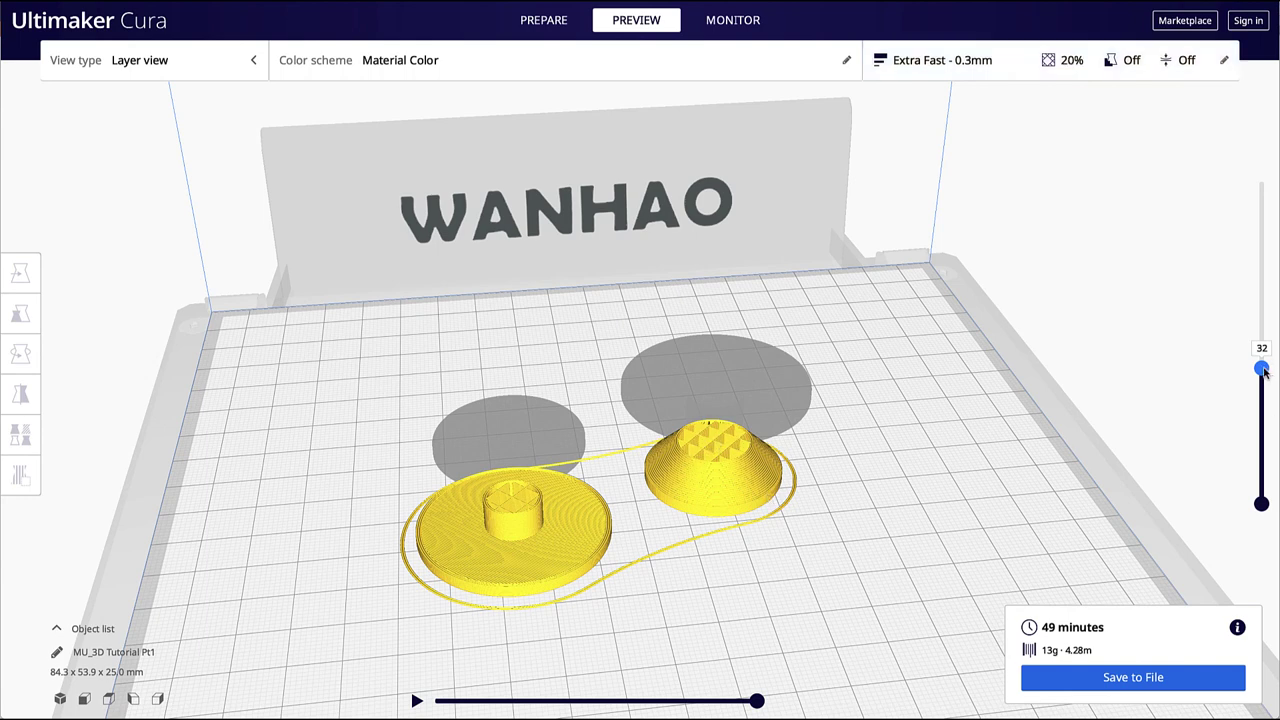
drag(1262, 370, 1258, 428)
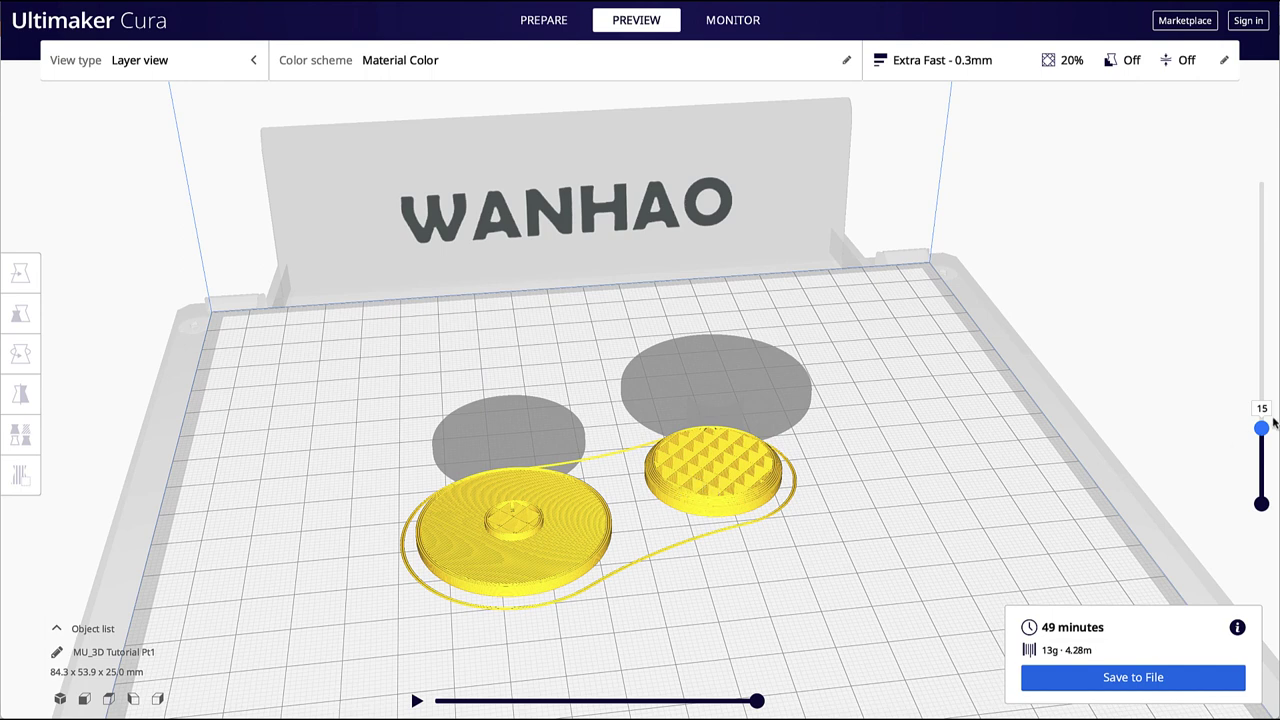
drag(1261, 428, 1261, 402)
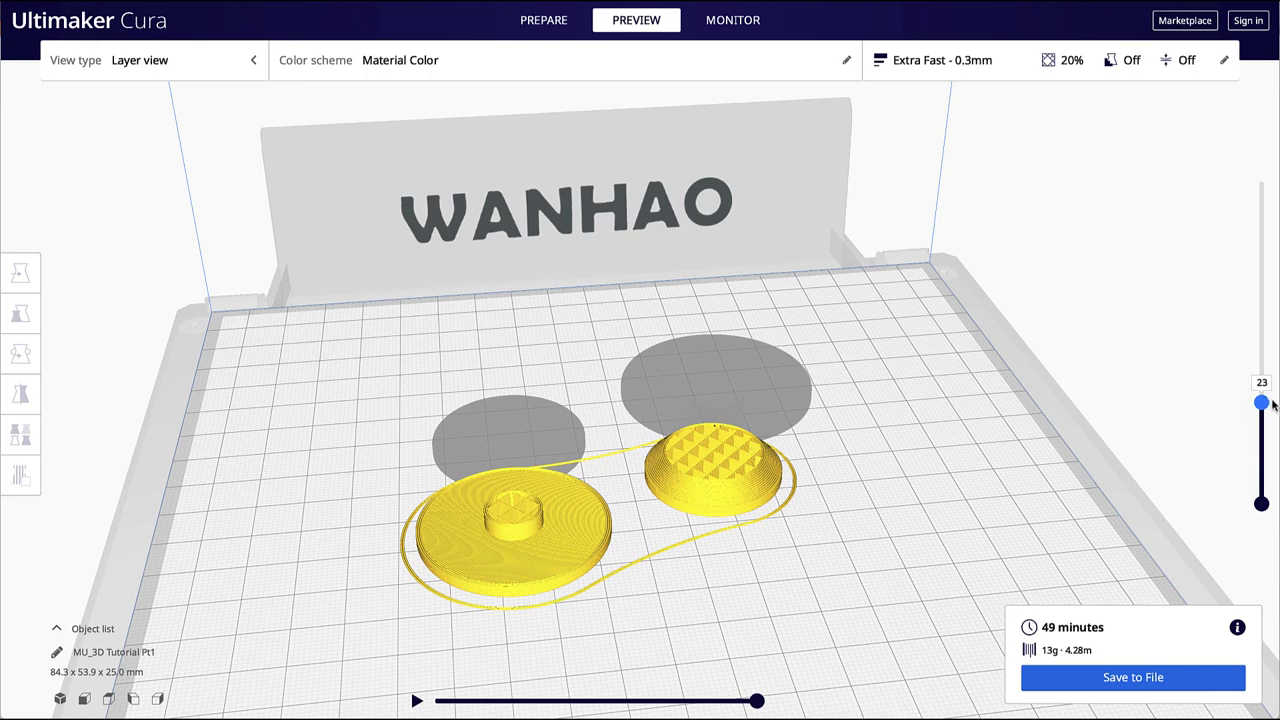
drag(1262, 402, 1253, 163)
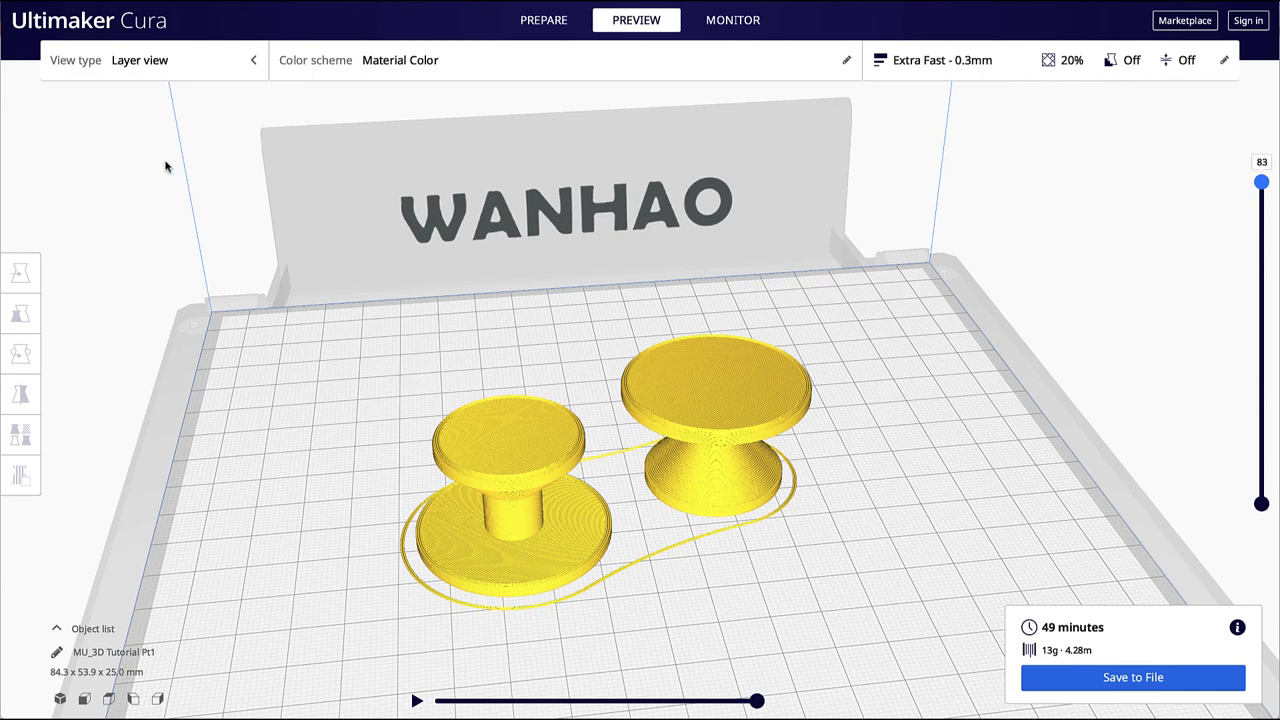
Step: Export the slice as G-code, overwriting the existing MU_3D Tutorial Pt1.gcode file
click(140, 0)
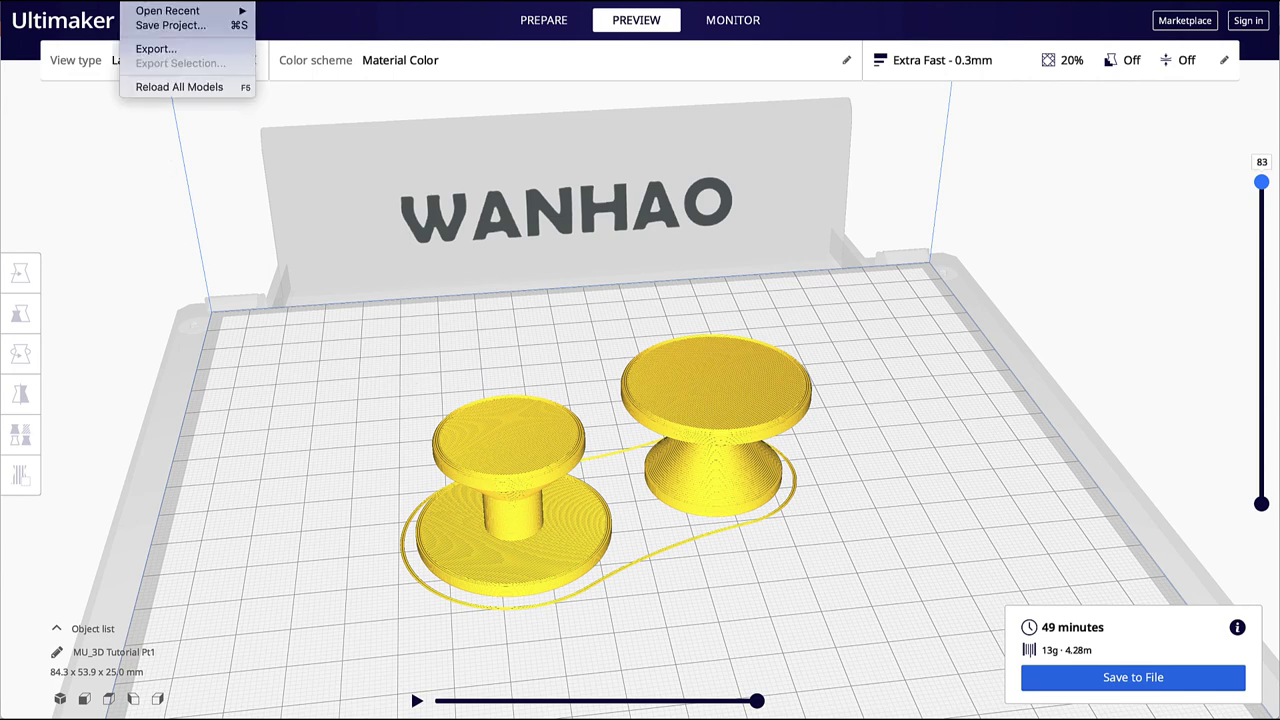
click(150, 50)
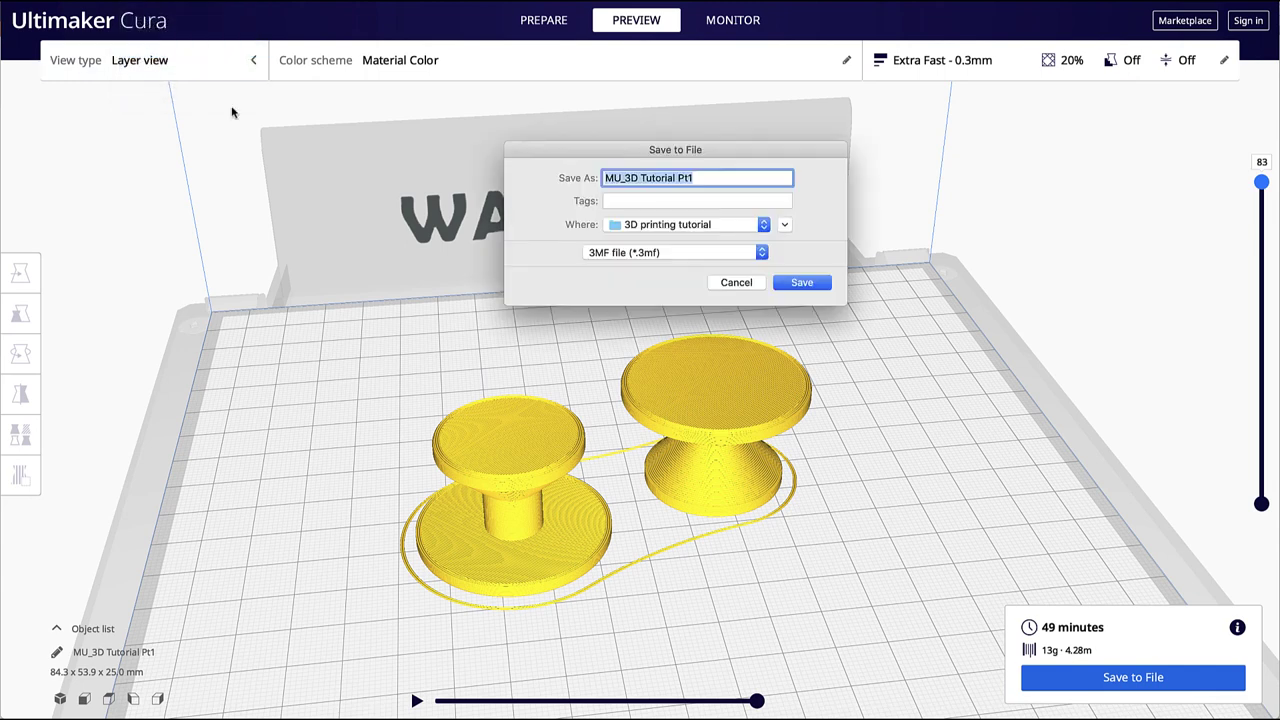
click(646, 254)
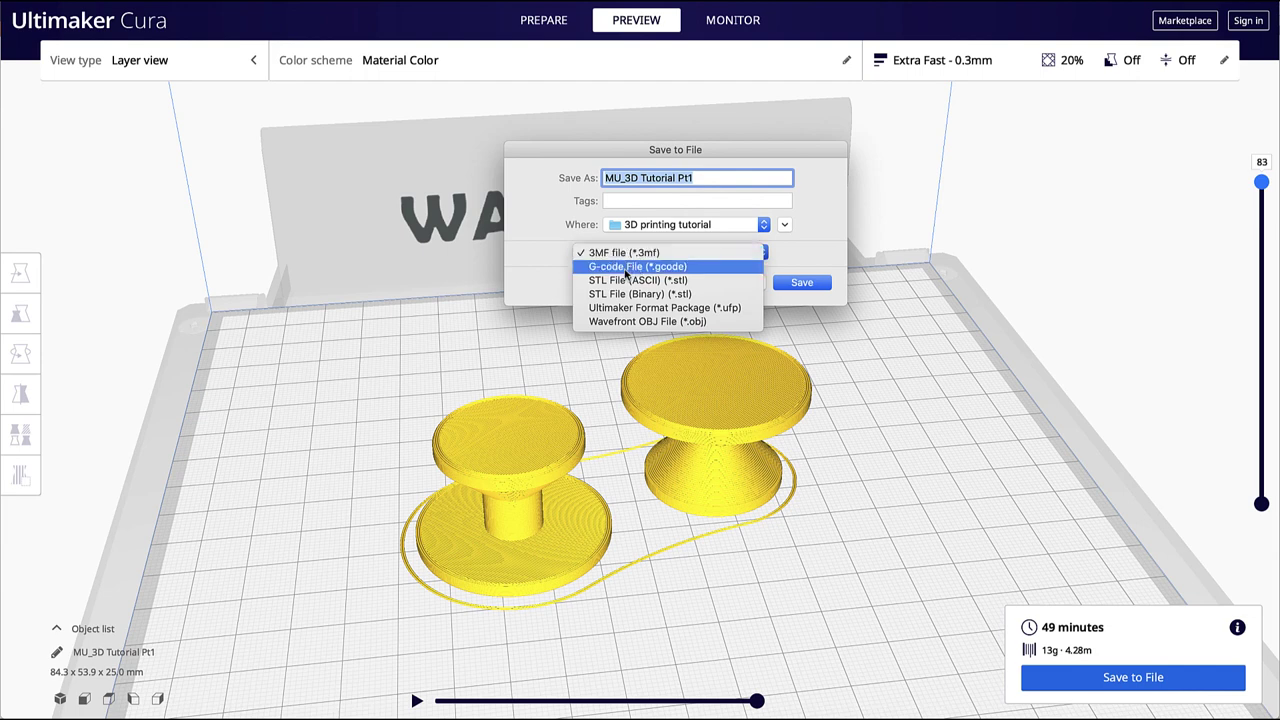
click(626, 268)
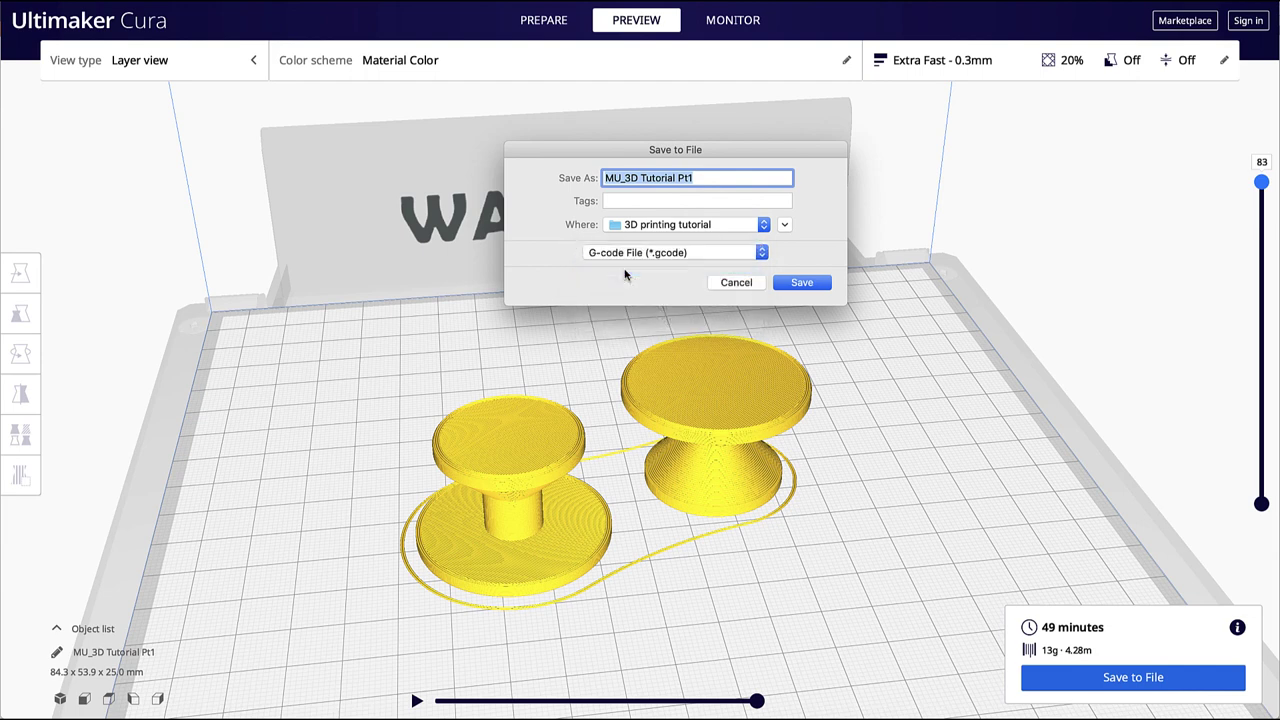
click(802, 284)
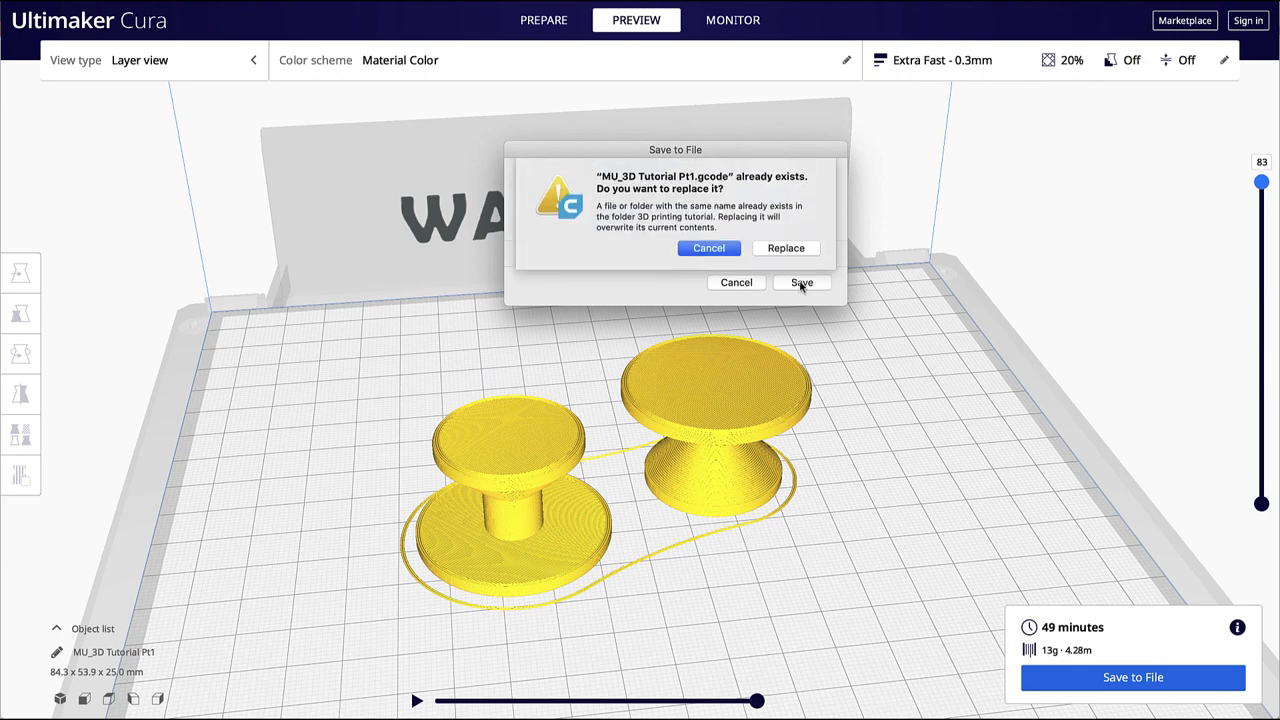
click(786, 249)
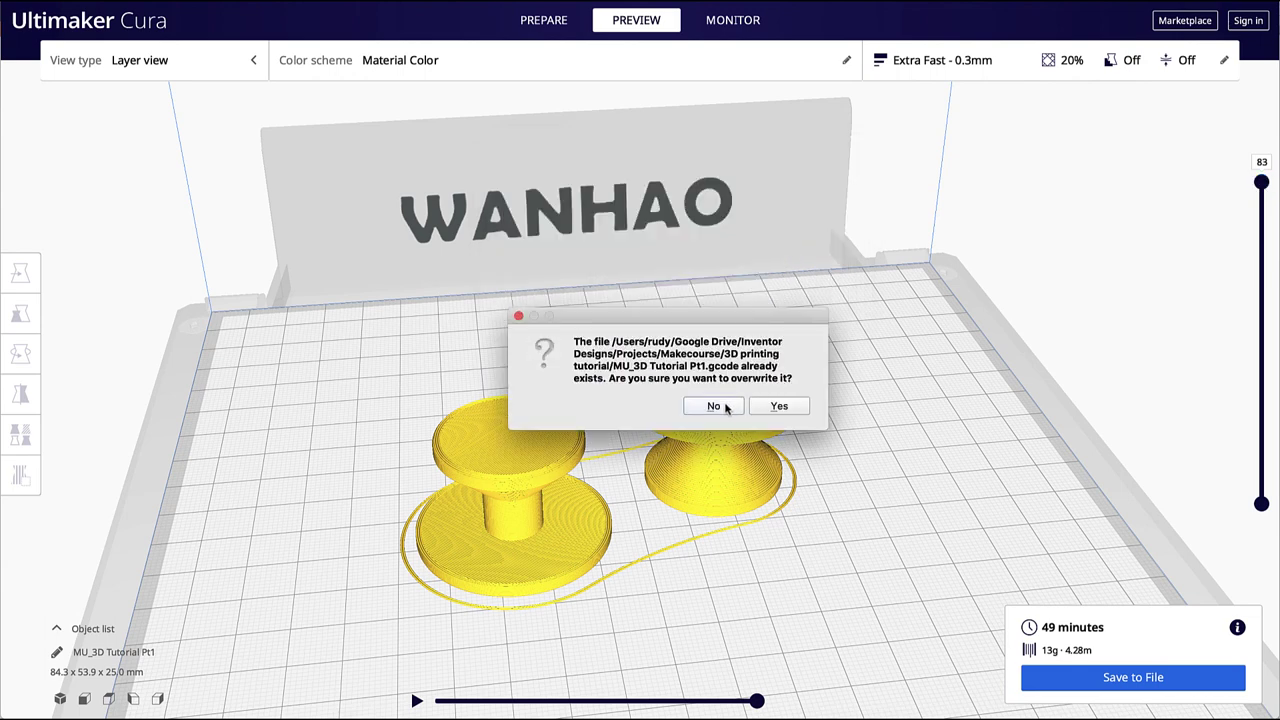
click(779, 407)
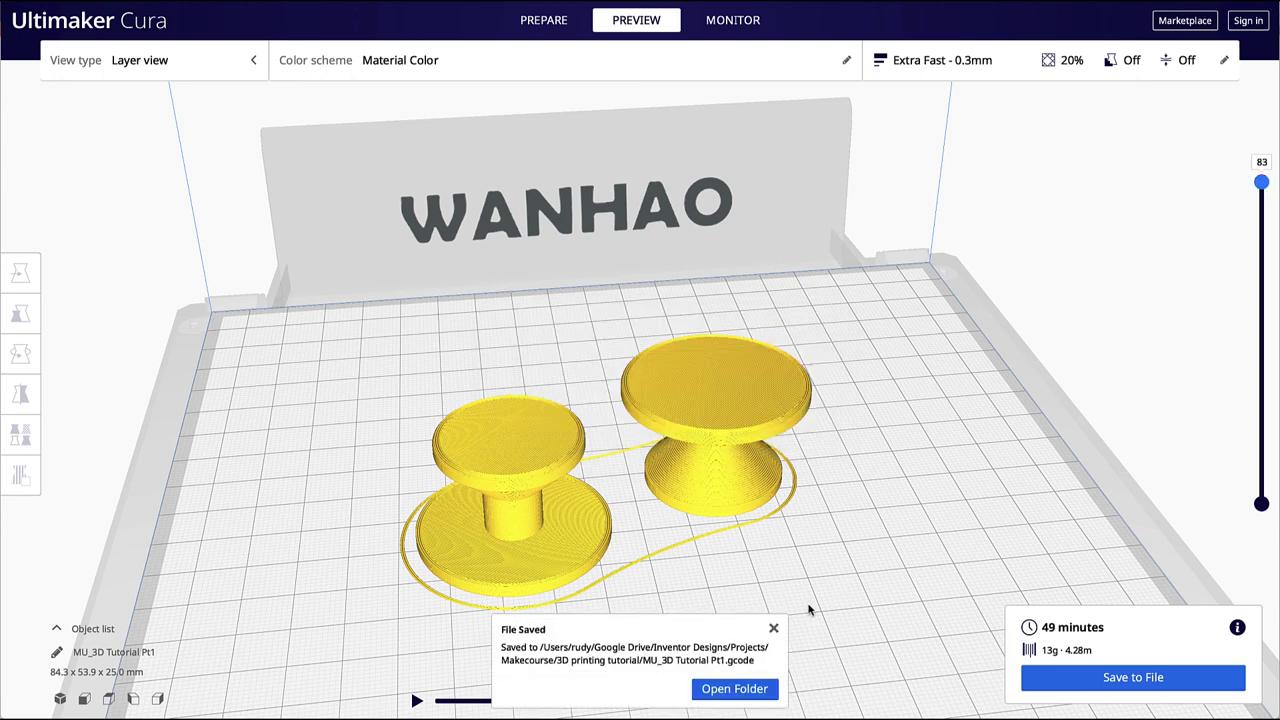
click(773, 628)
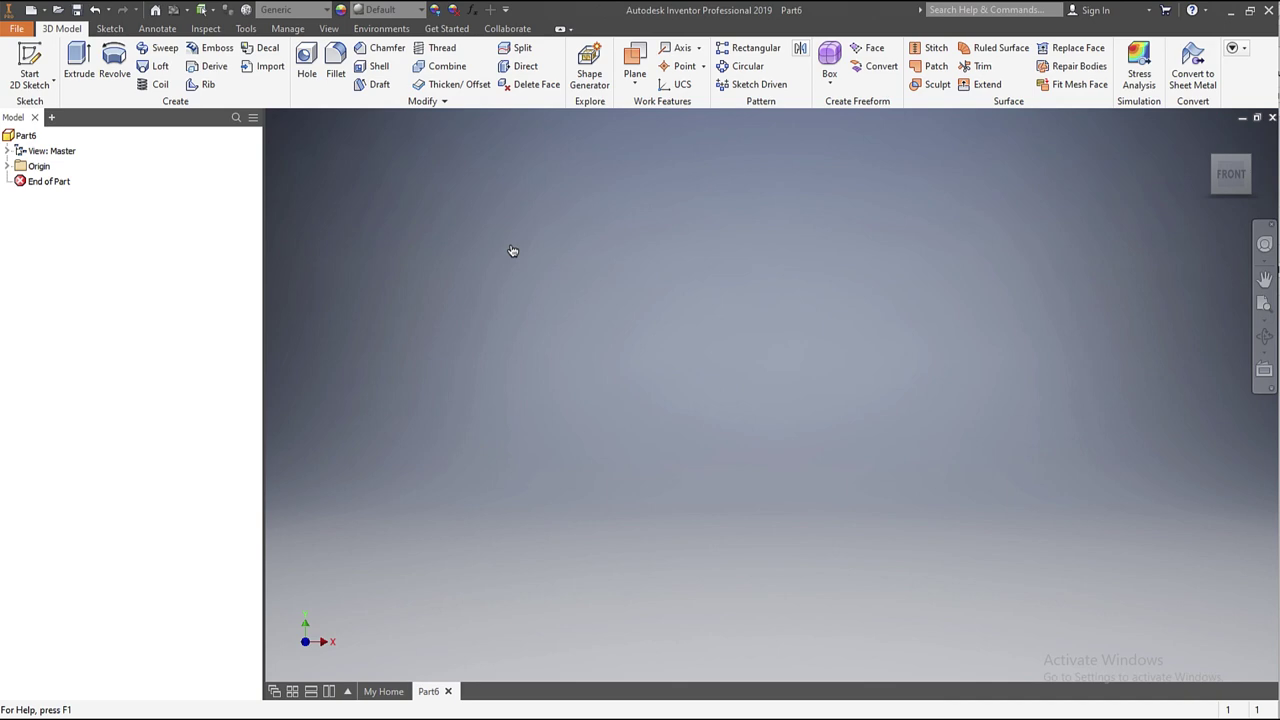
Step: Start a new sketch on the XZ origin plane
key(Escape)
click(7, 166)
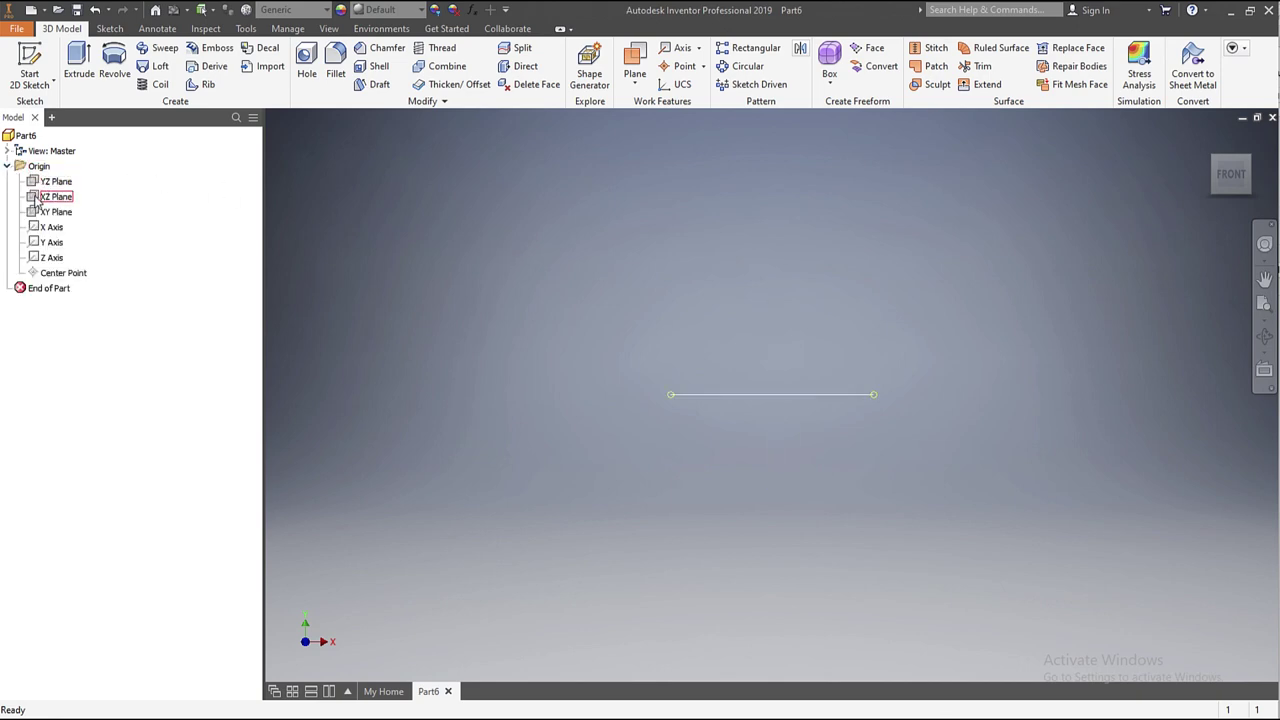
click(36, 199)
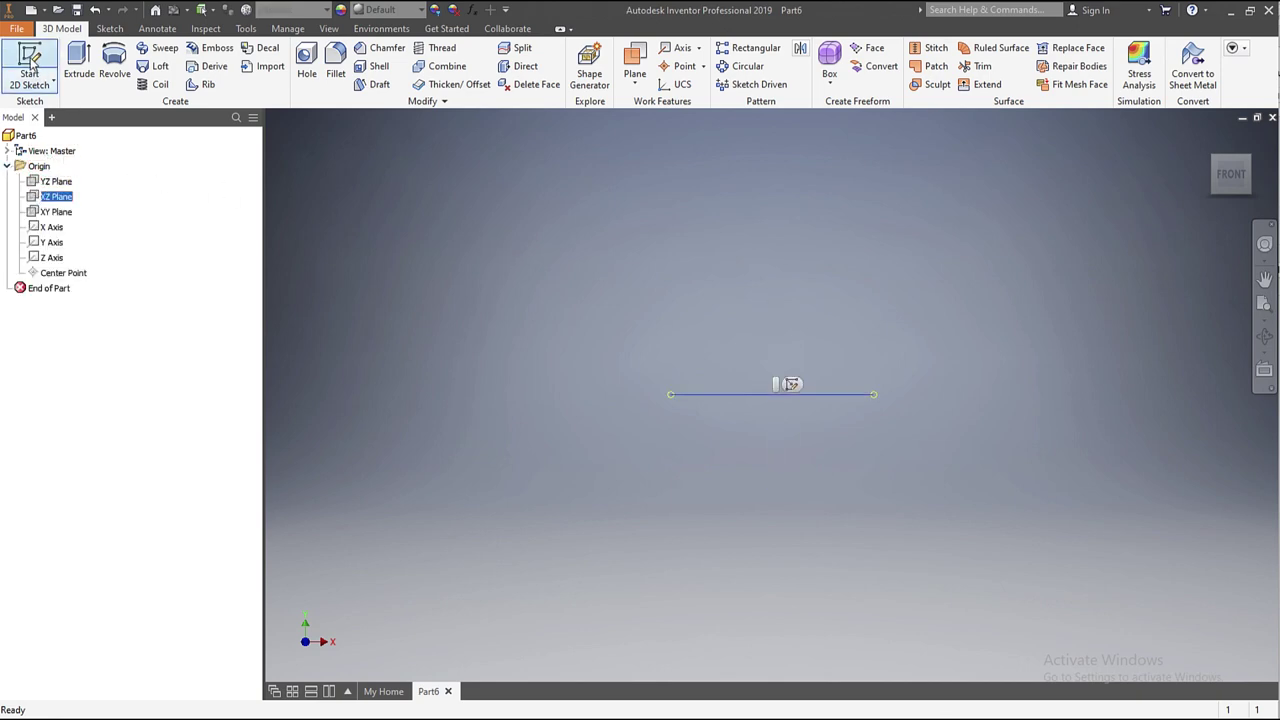
click(31, 63)
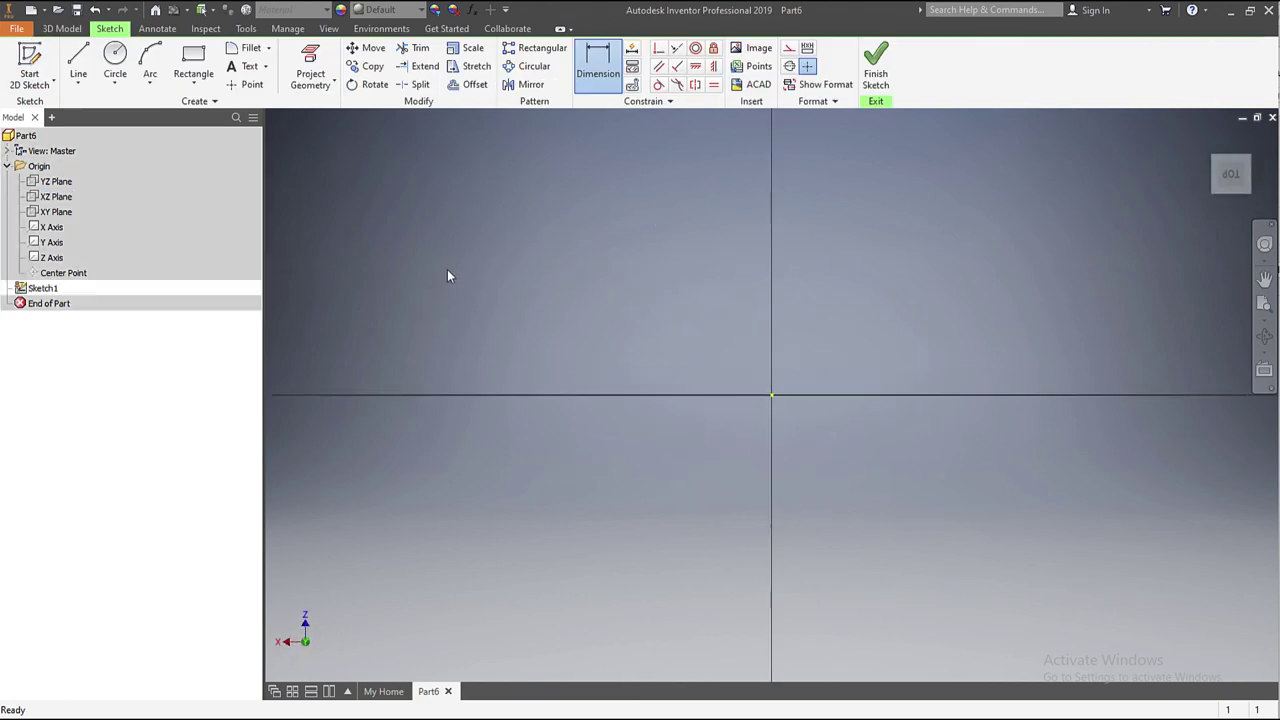
Step: Draw a 100 × 30 mm rectangle from the origin and view it from the top
click(193, 65)
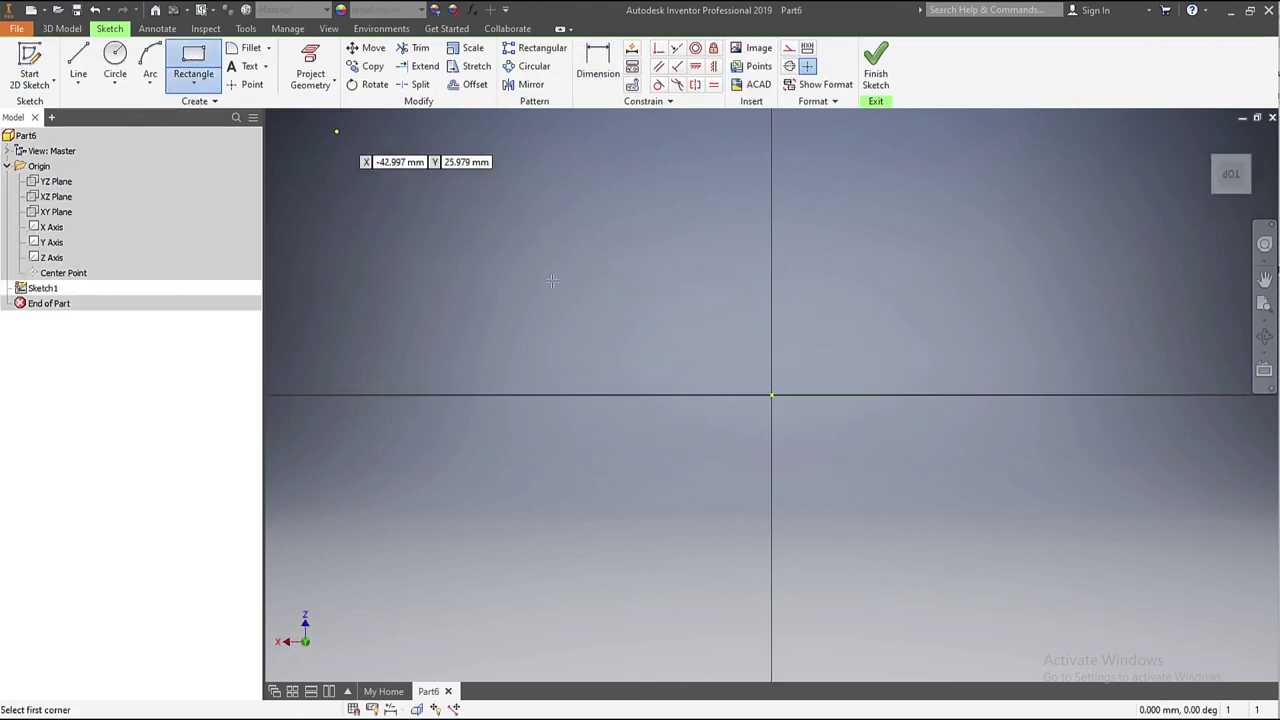
click(771, 395)
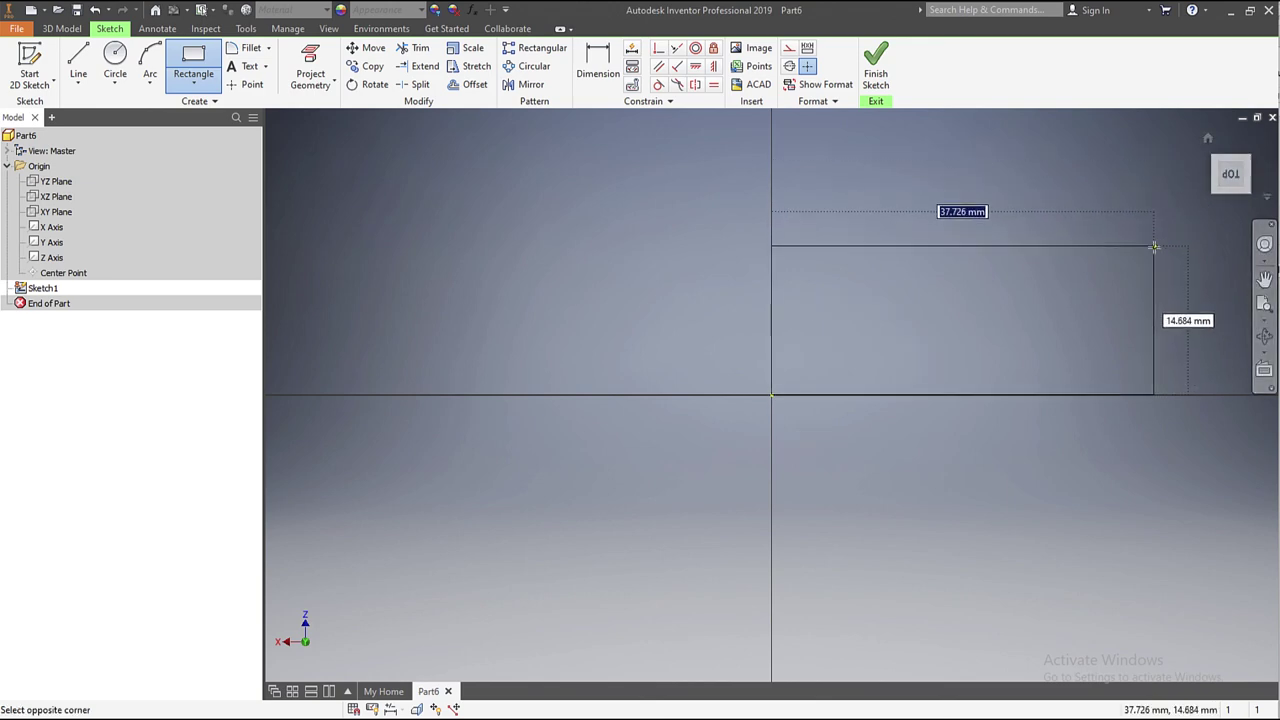
text(100)
key(Tab)
text(30)
key(Tab)
key(Return)
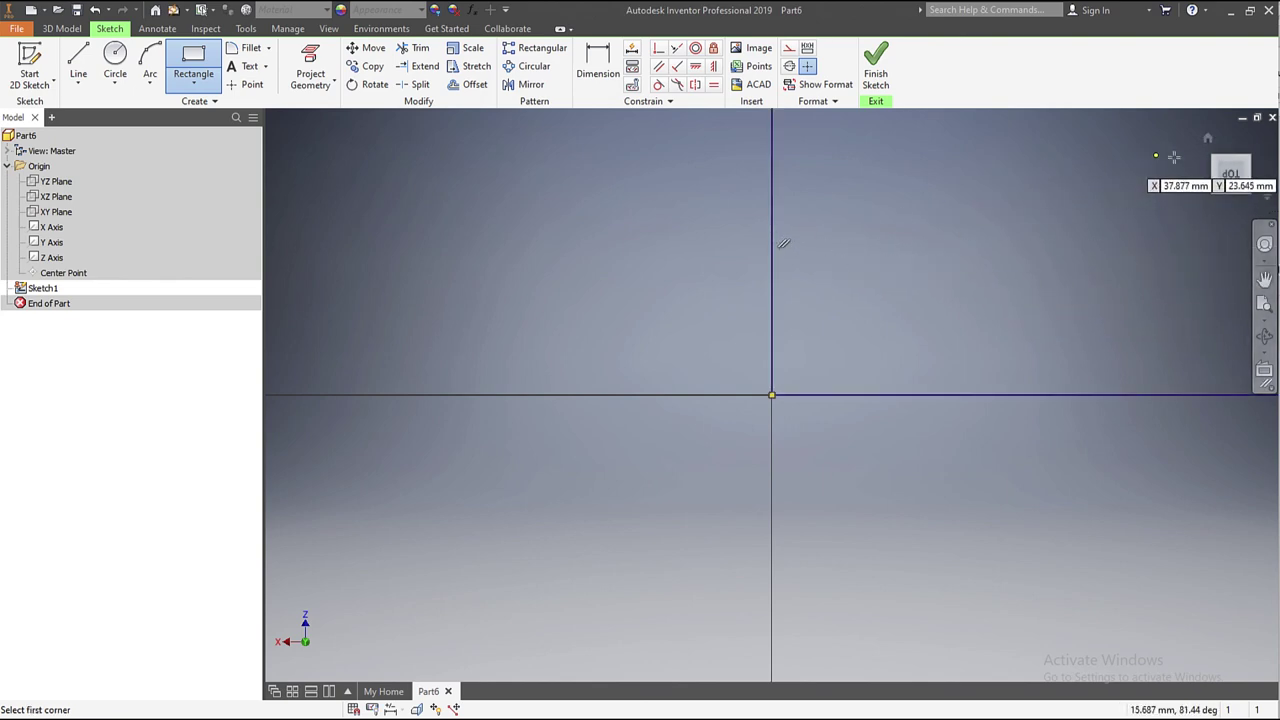
click(1230, 176)
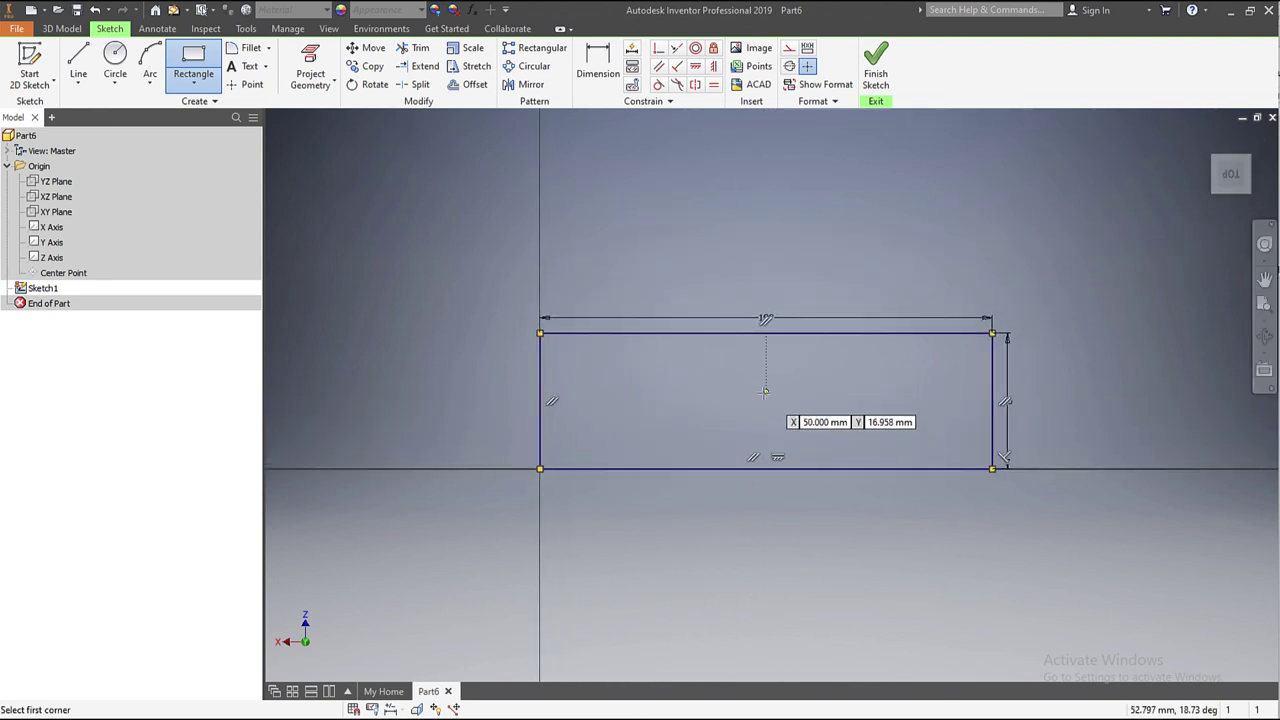
Step: Draw four window rectangles of decreasing width in a row inside the outline
click(566, 357)
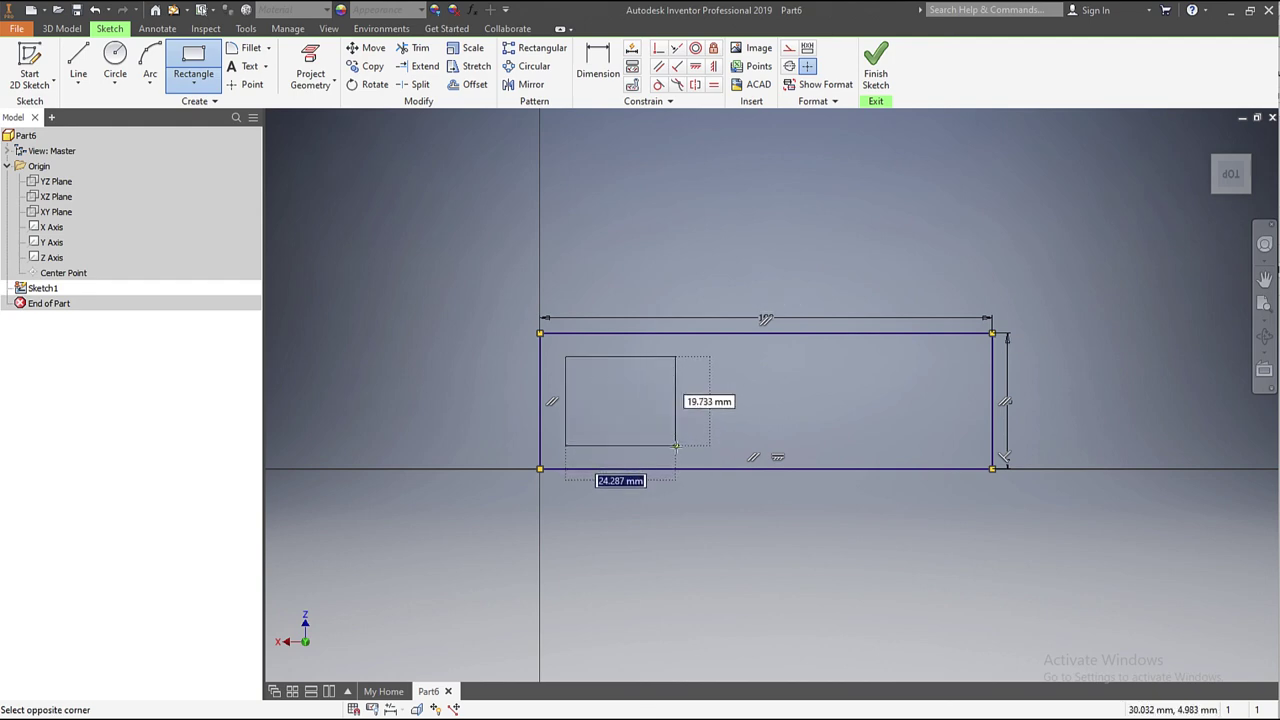
click(676, 446)
click(724, 357)
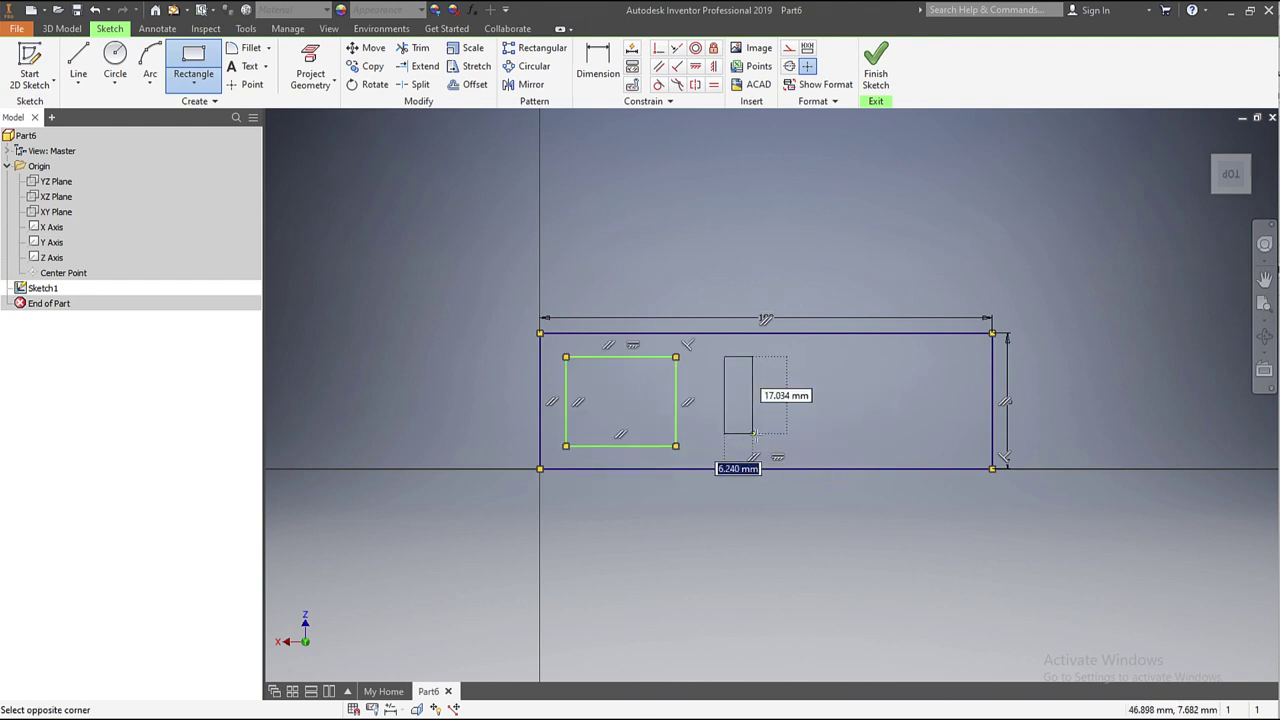
click(796, 446)
click(843, 357)
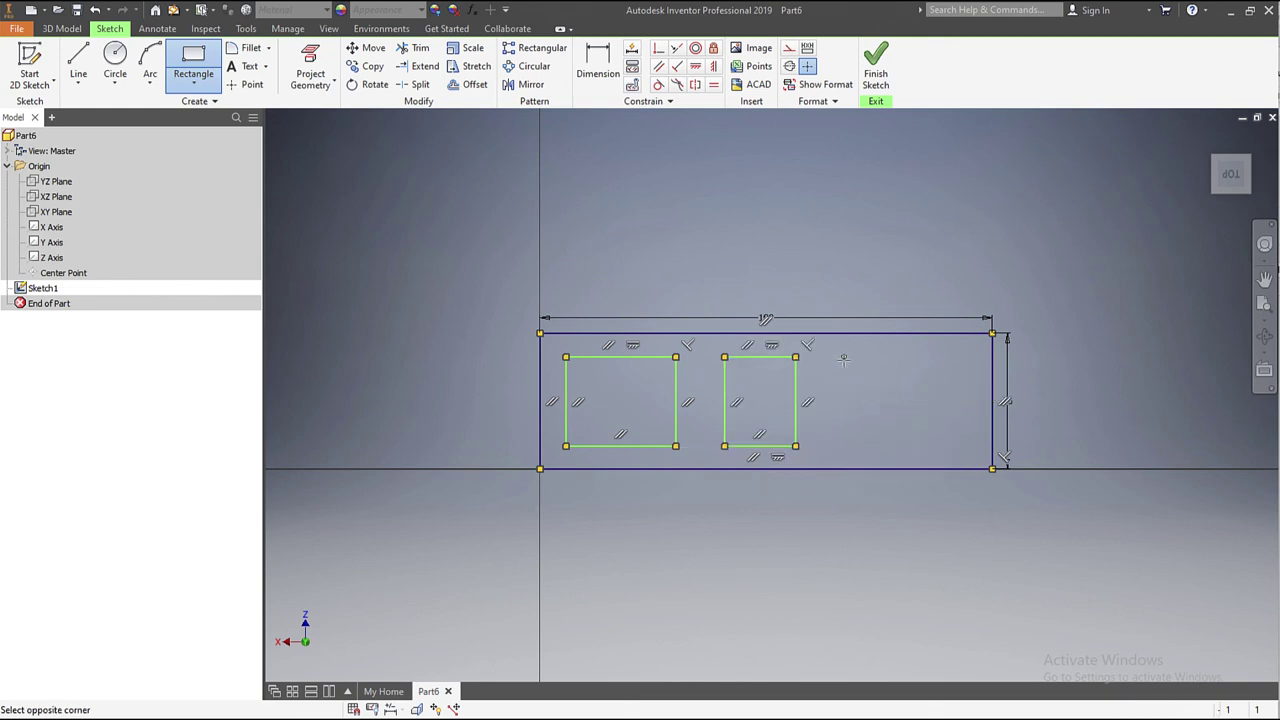
click(904, 446)
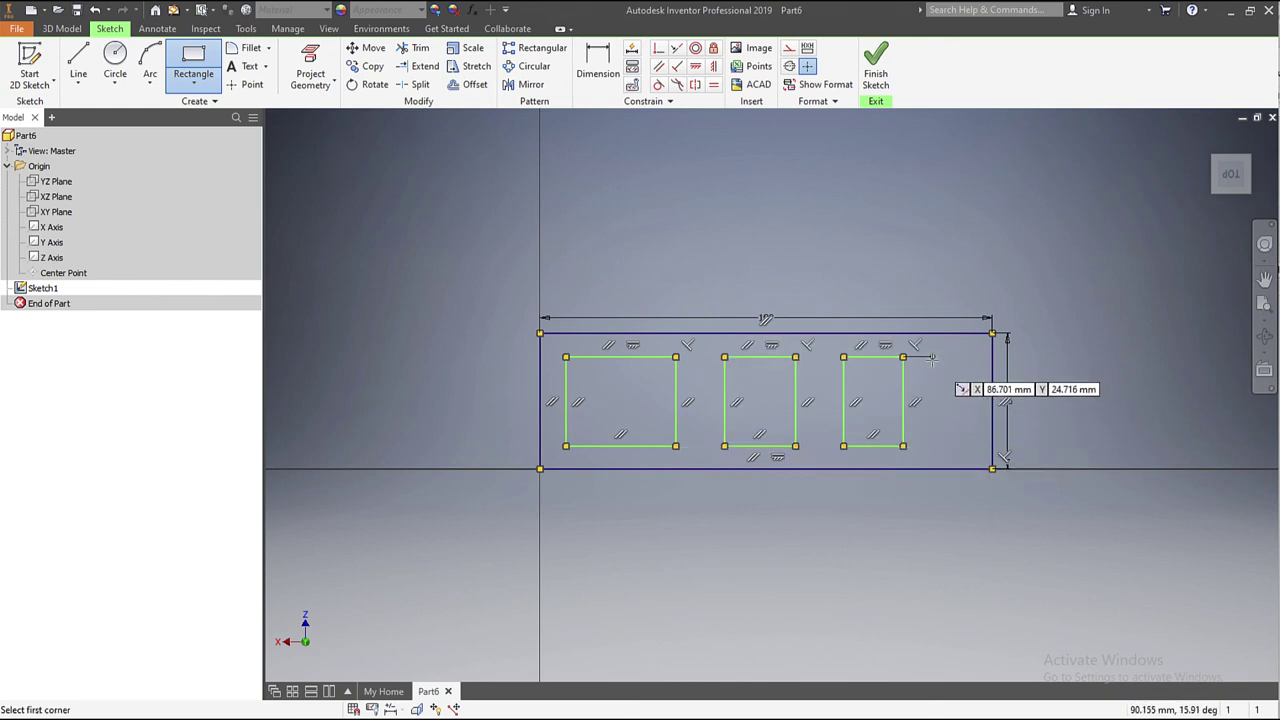
click(932, 357)
click(974, 446)
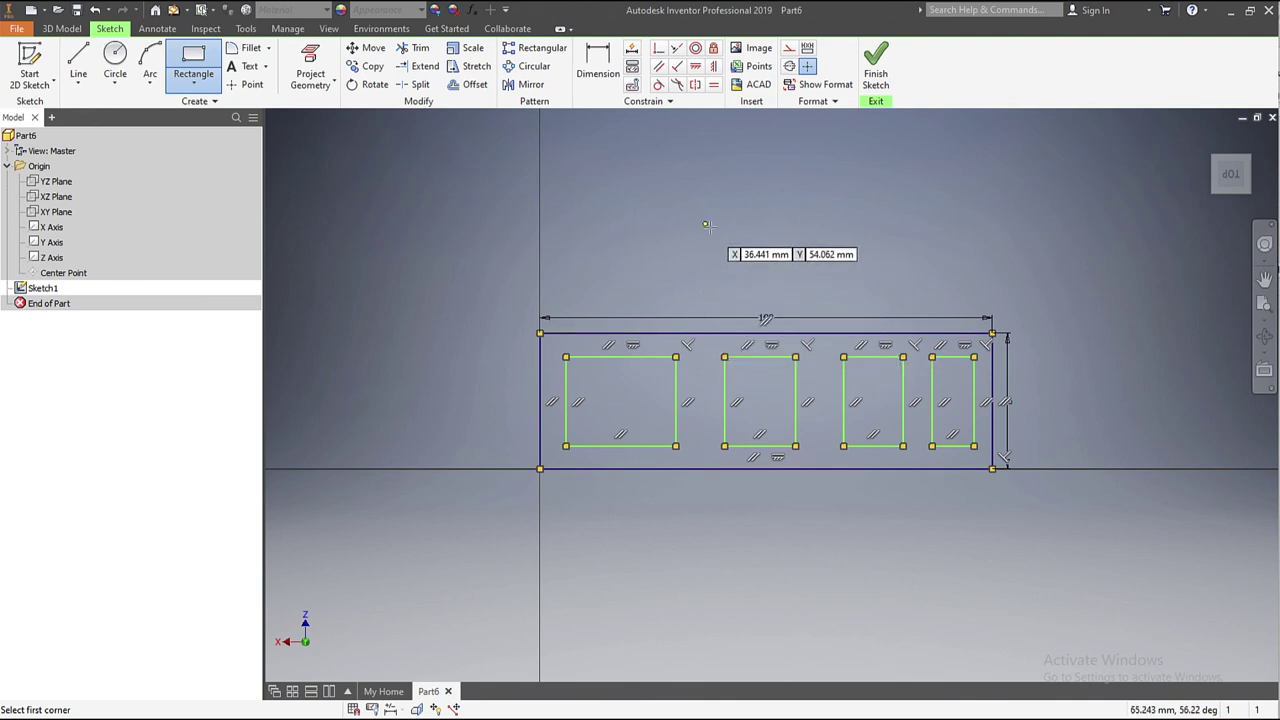
Step: Dimension the 5.746 mm gap between the outline's left edge and the first window
click(598, 75)
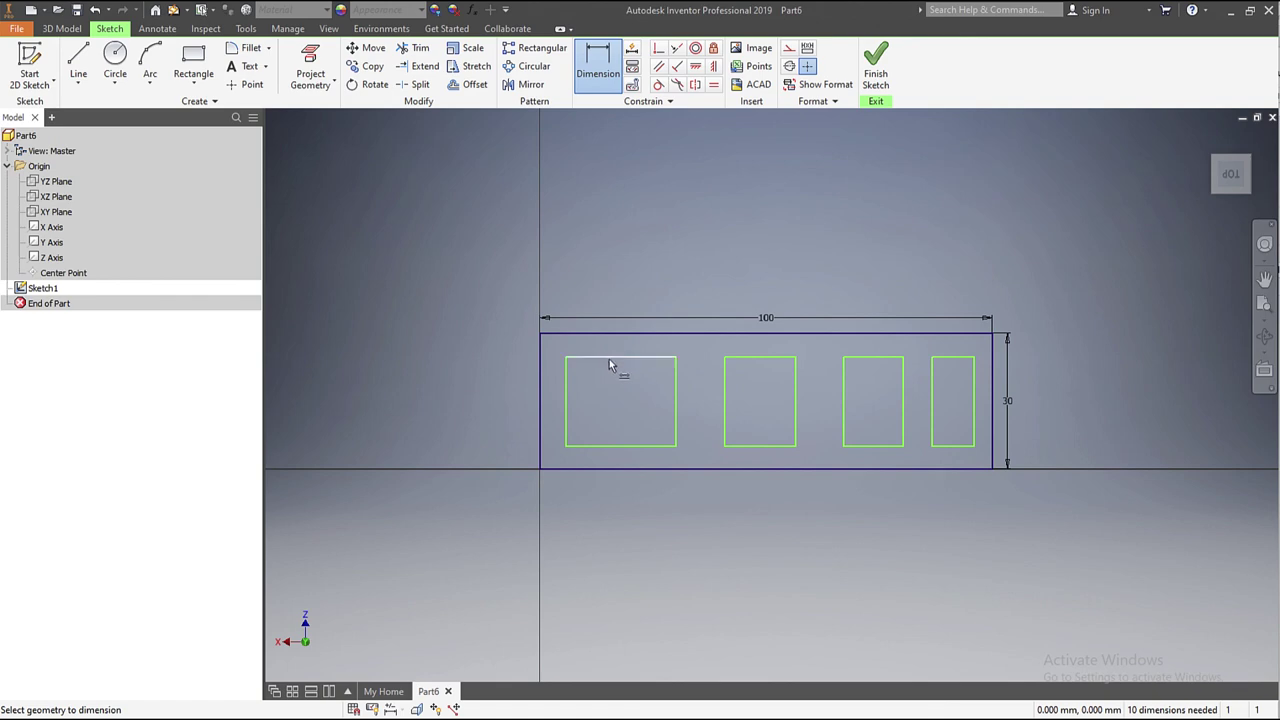
click(609, 360)
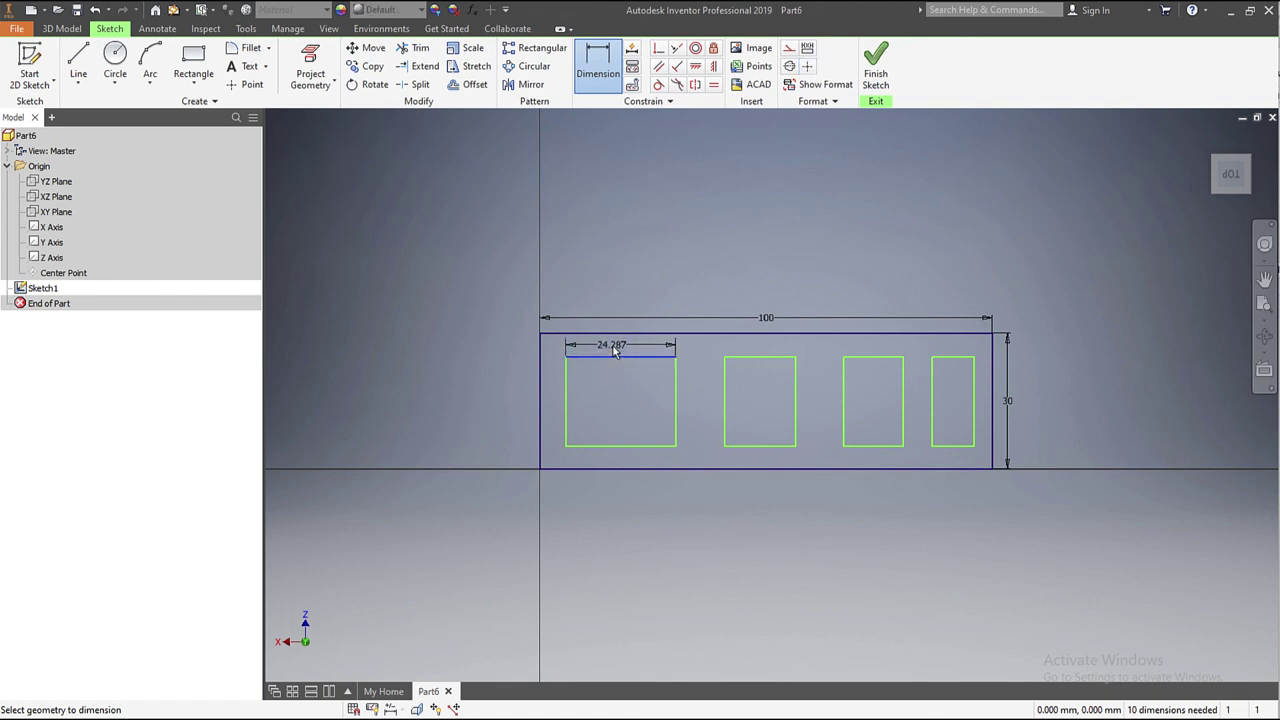
click(540, 360)
click(487, 355)
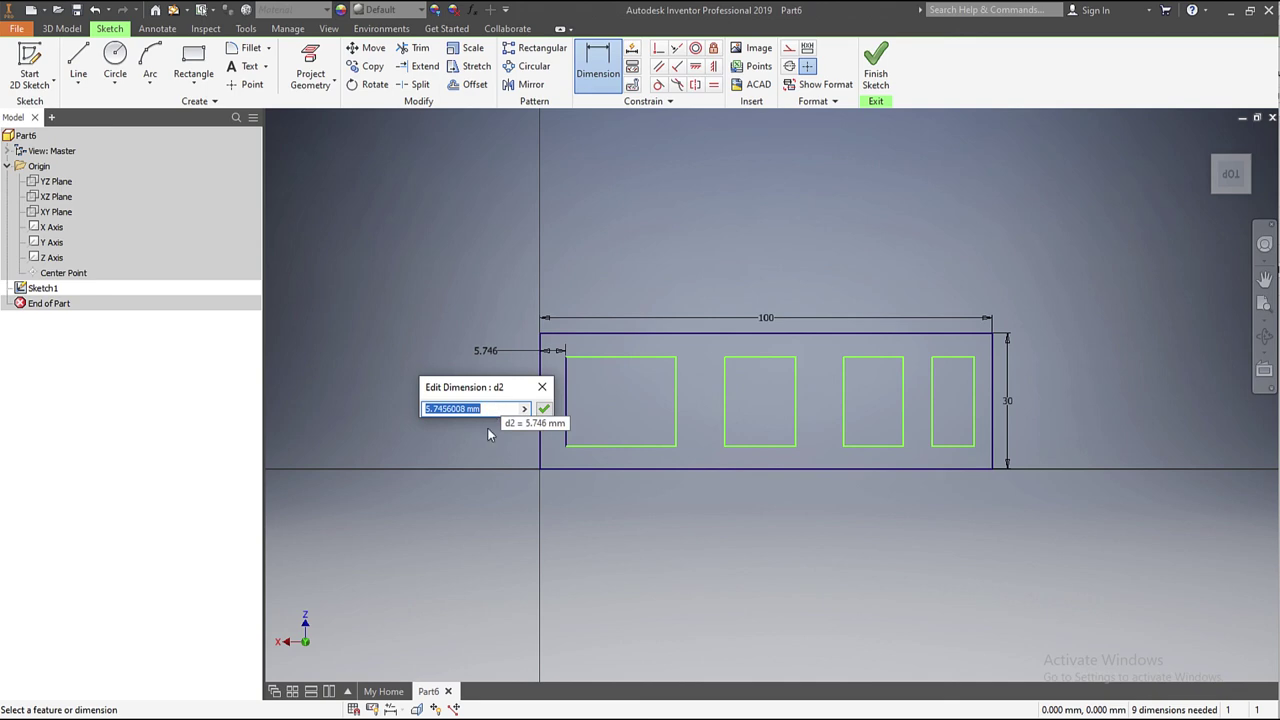
Step: Make the left margin a formula of the 100 mm width (6.667 mm) and match the first window gap to it
click(771, 320)
text(/15)
key(Return)
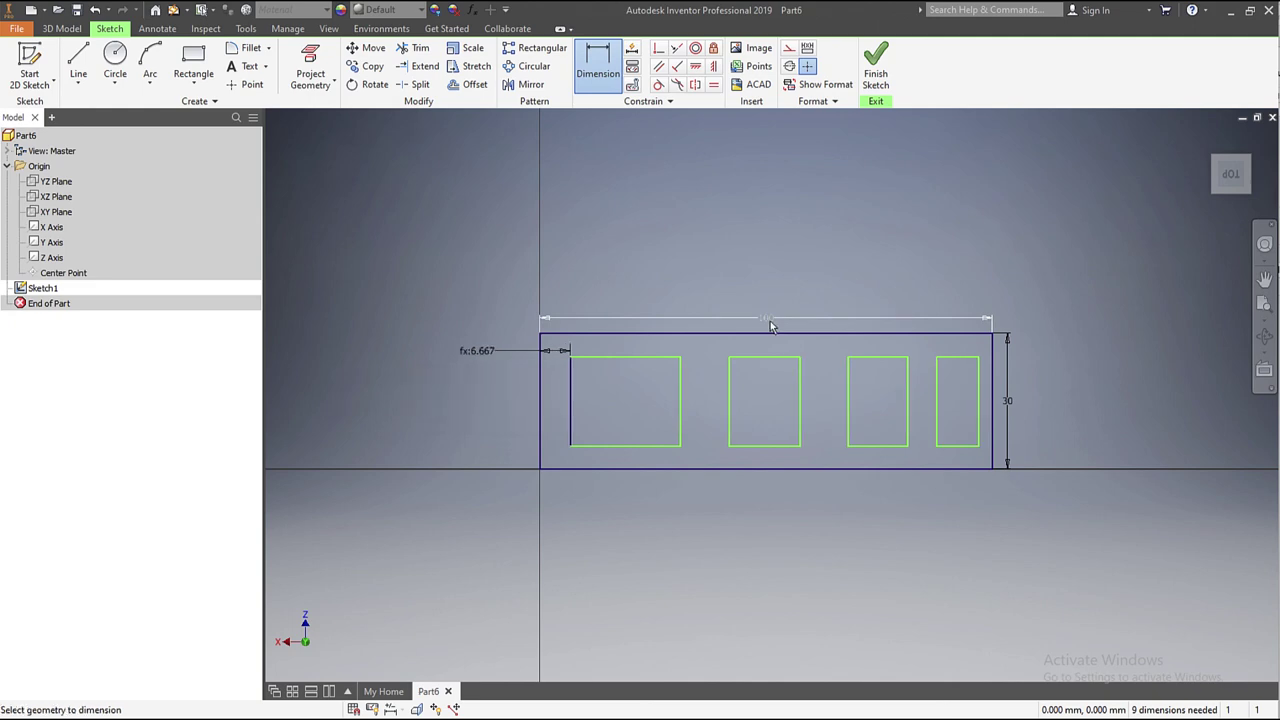
click(680, 365)
click(730, 368)
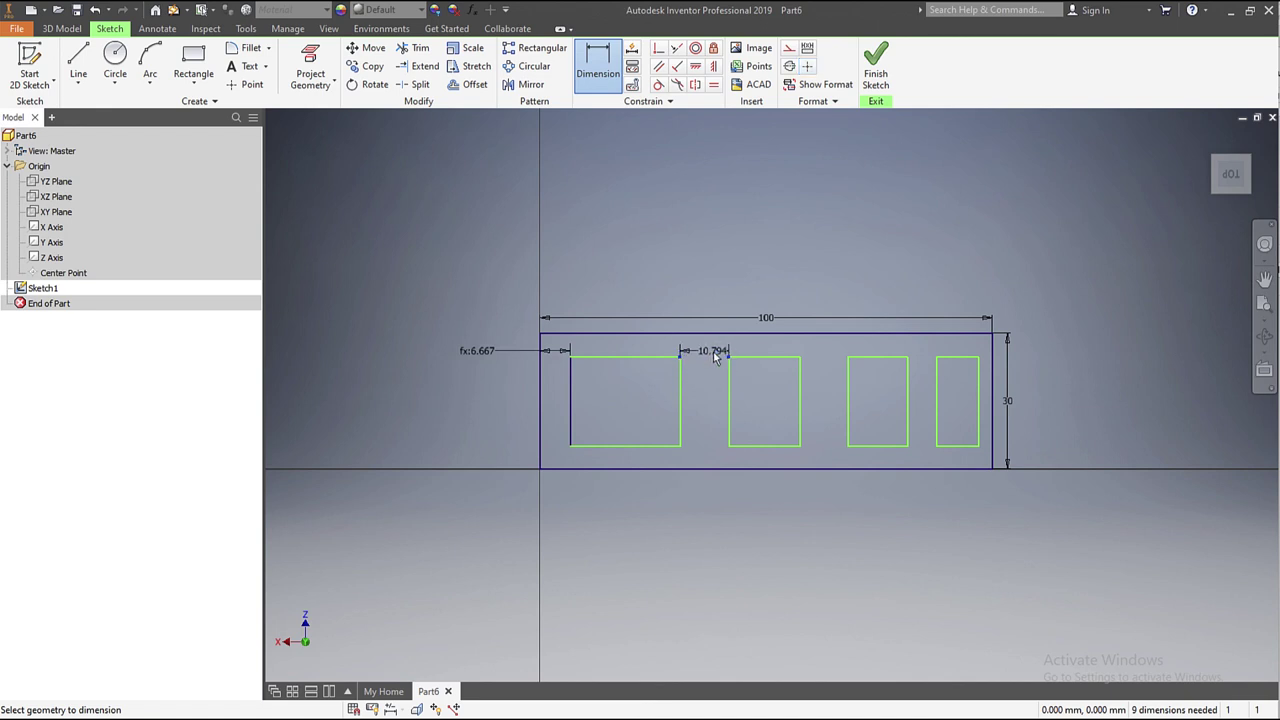
click(713, 352)
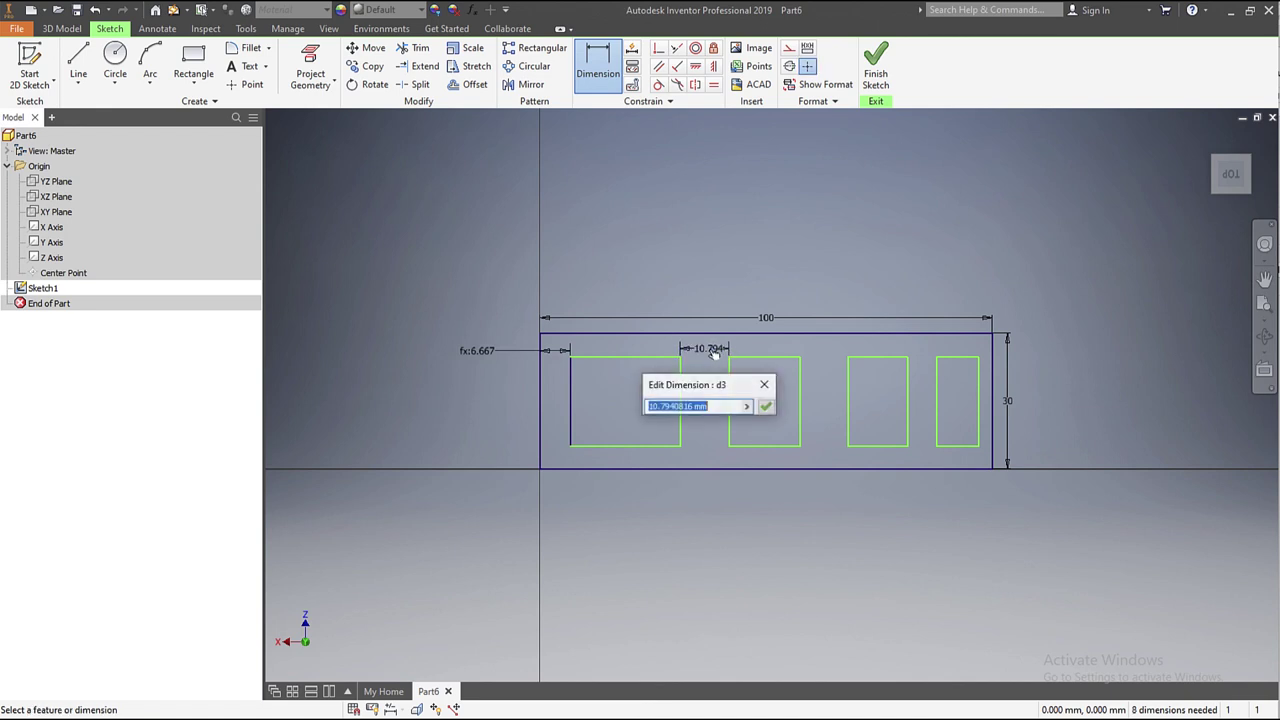
click(479, 354)
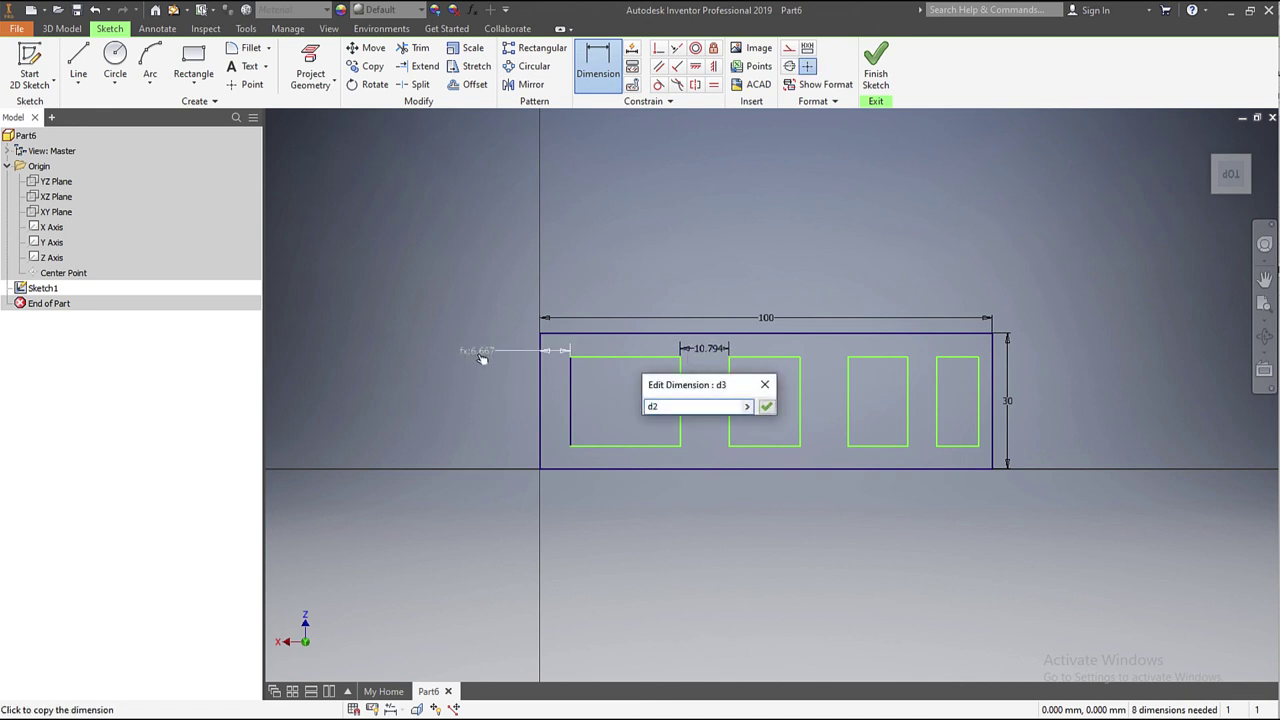
click(767, 407)
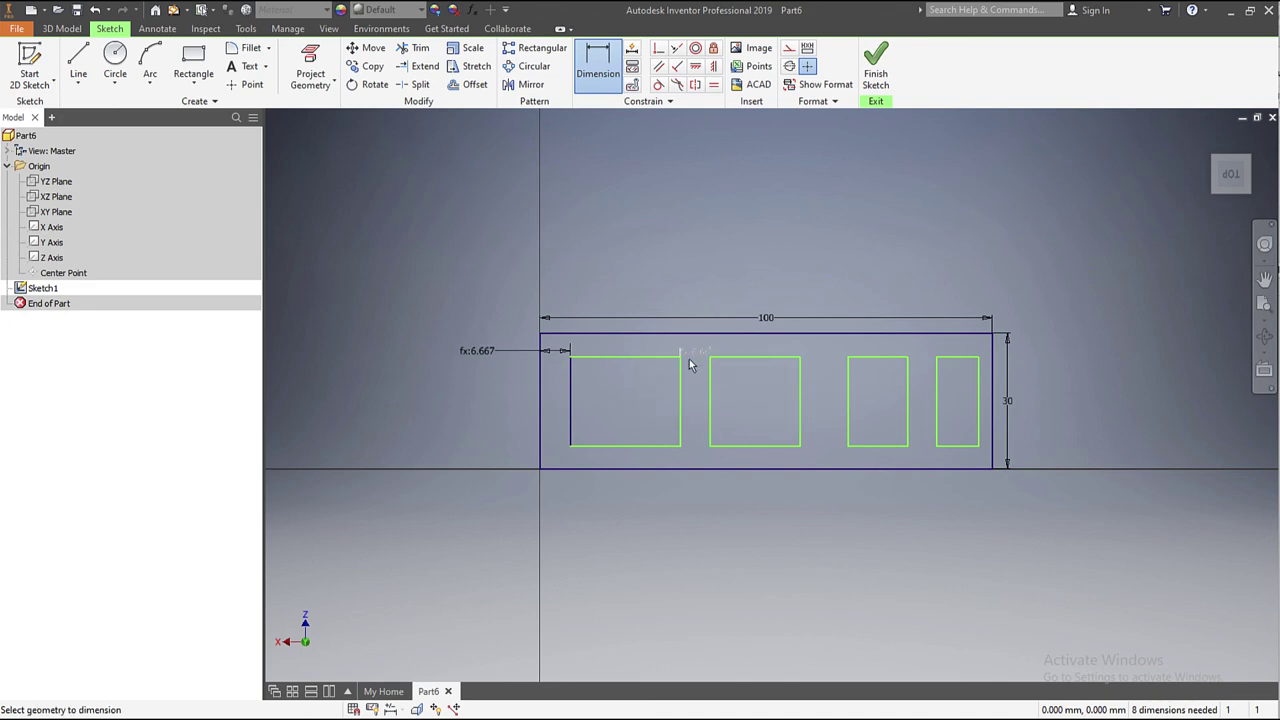
Step: Dimension the second and third window gaps equal to the left margin value
click(802, 372)
click(848, 362)
click(821, 346)
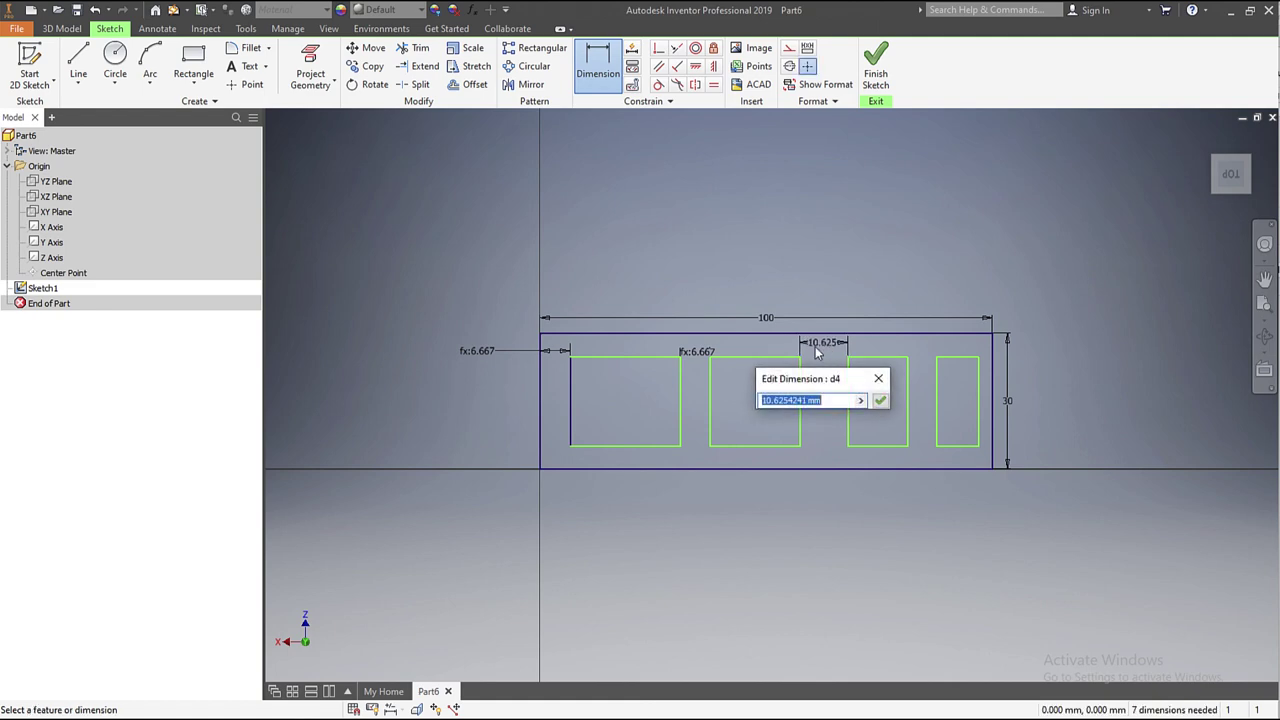
click(477, 351)
click(880, 401)
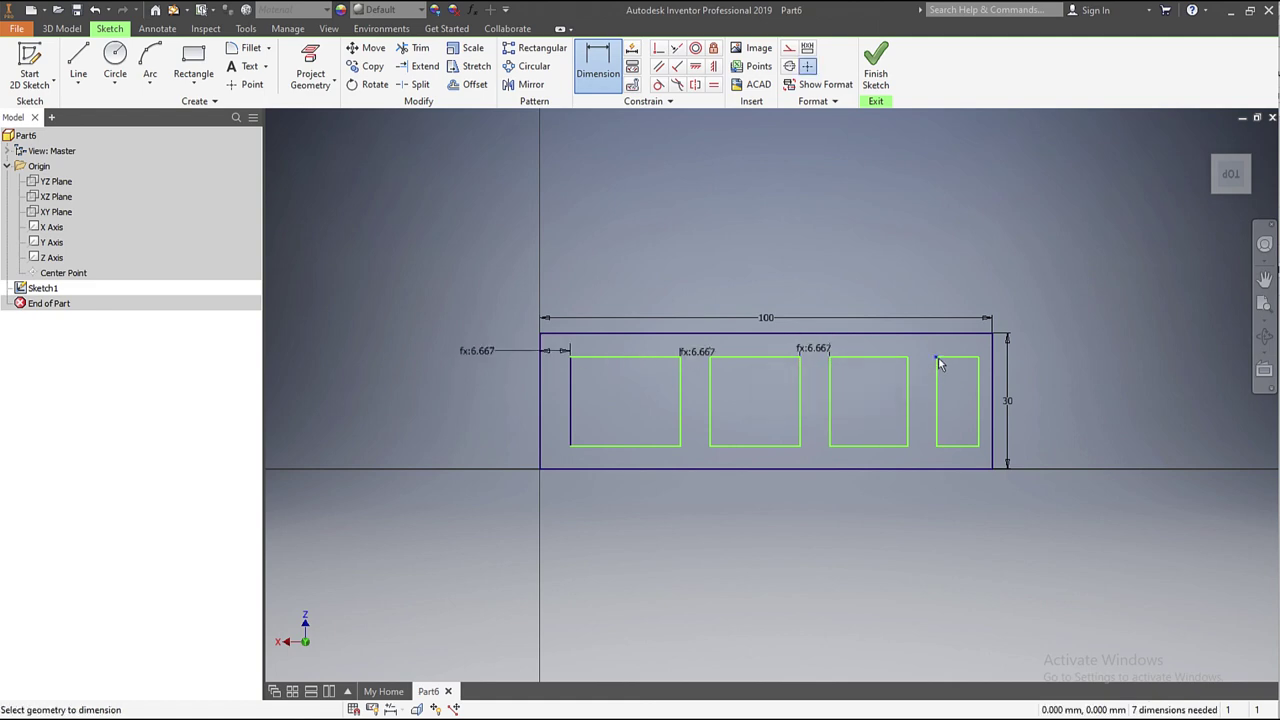
click(908, 358)
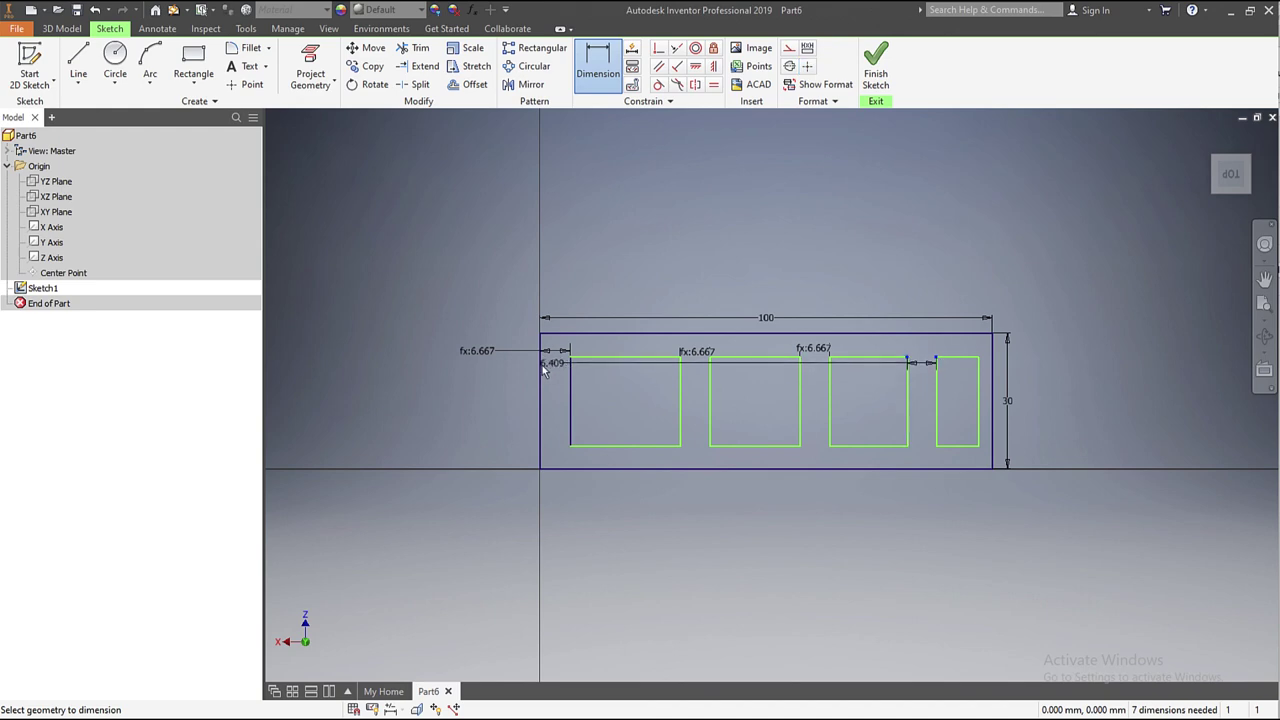
click(921, 350)
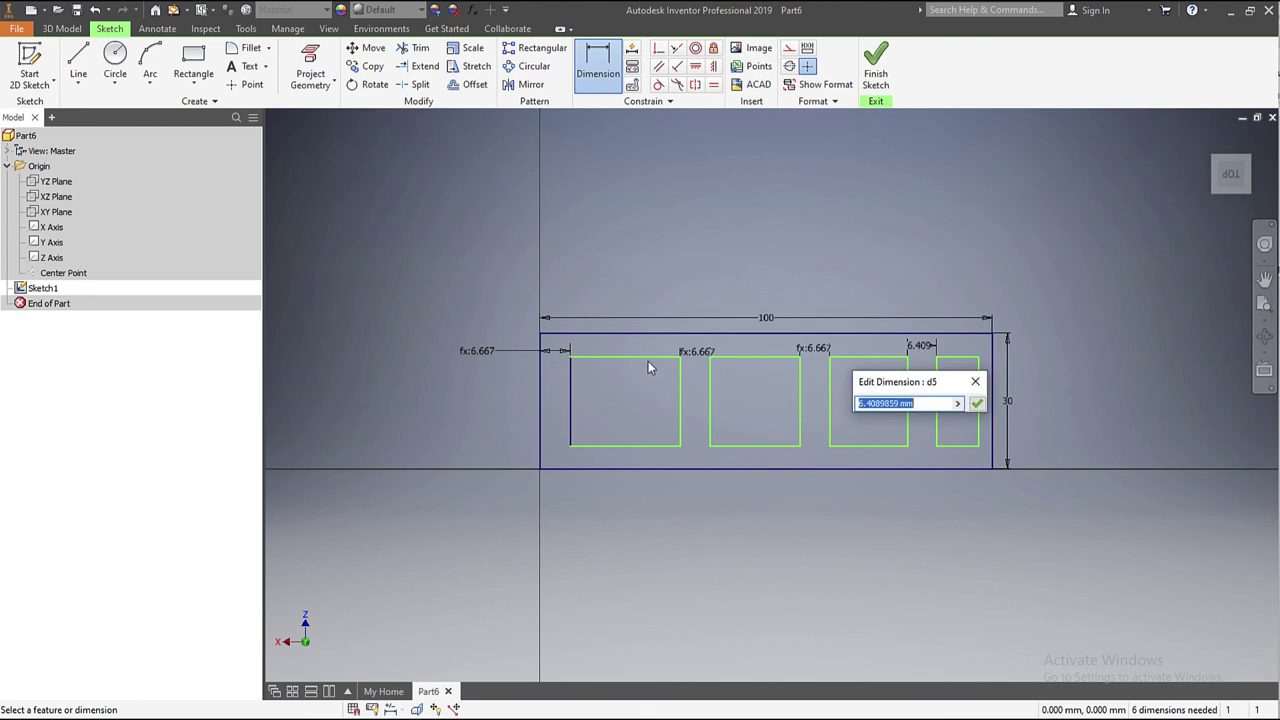
click(491, 354)
click(977, 403)
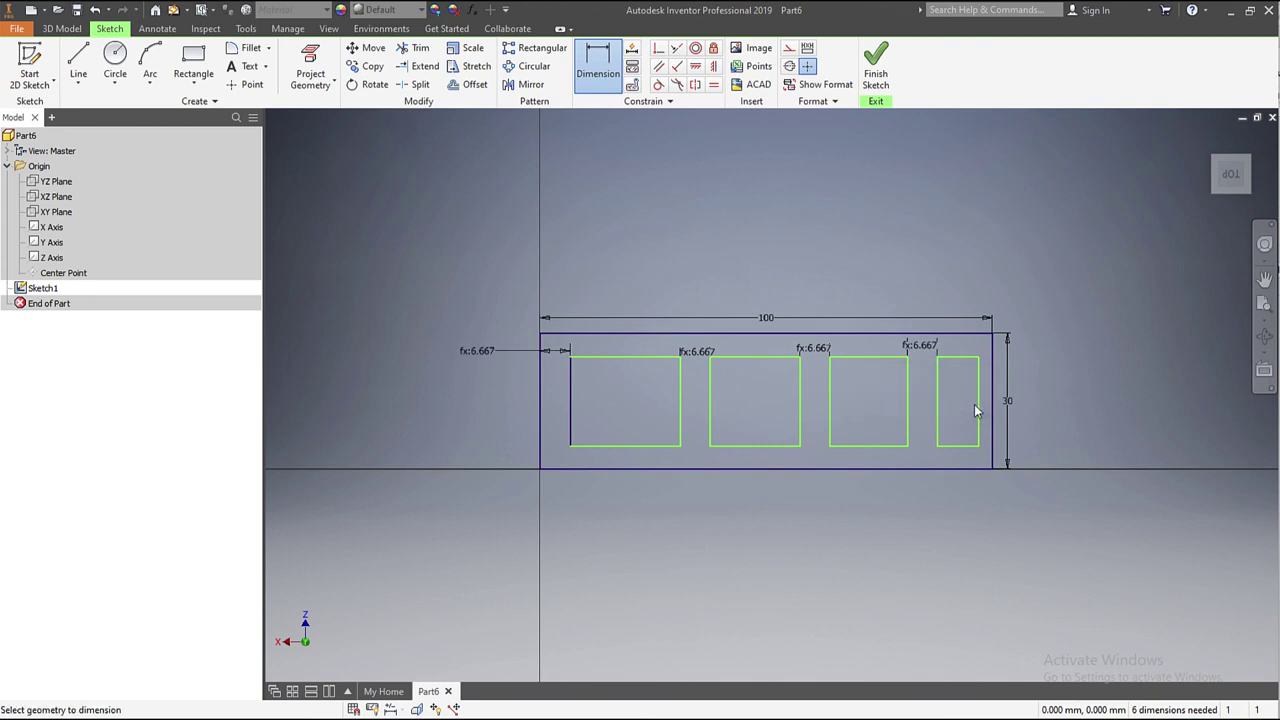
Step: Dimension the right margin equal to the left margin value
click(979, 360)
click(991, 354)
click(1031, 345)
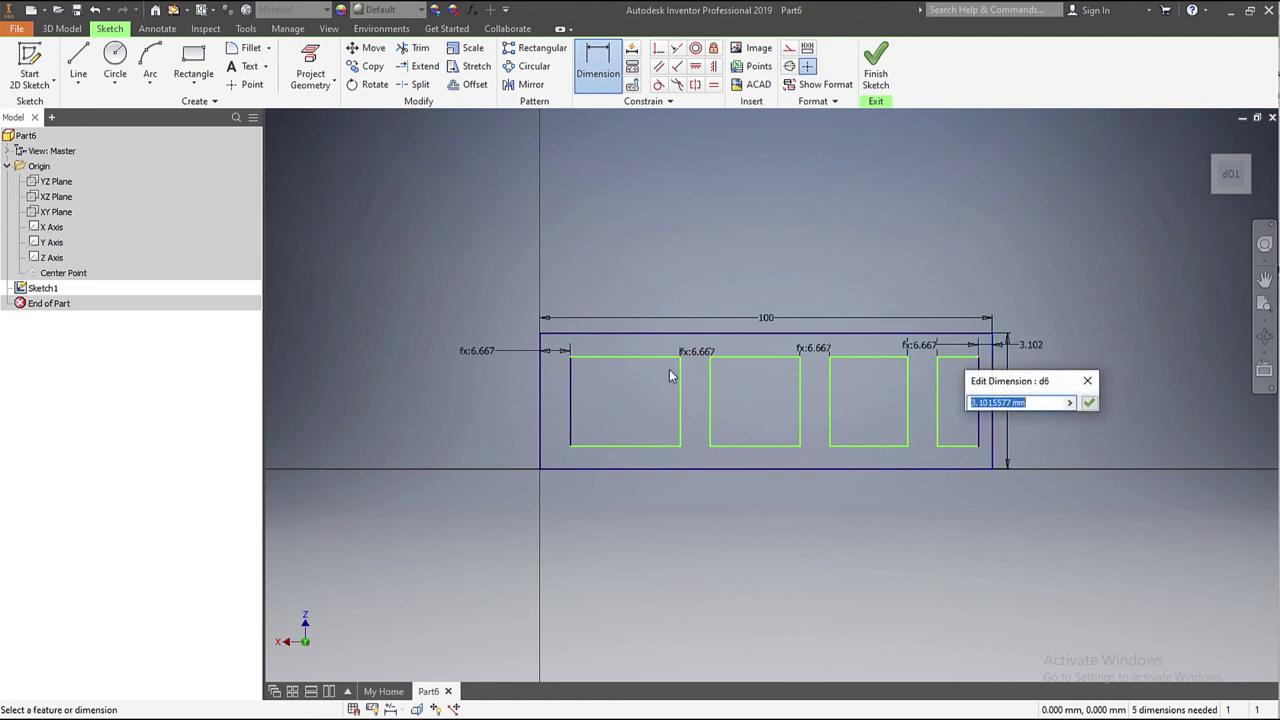
click(488, 353)
click(1089, 404)
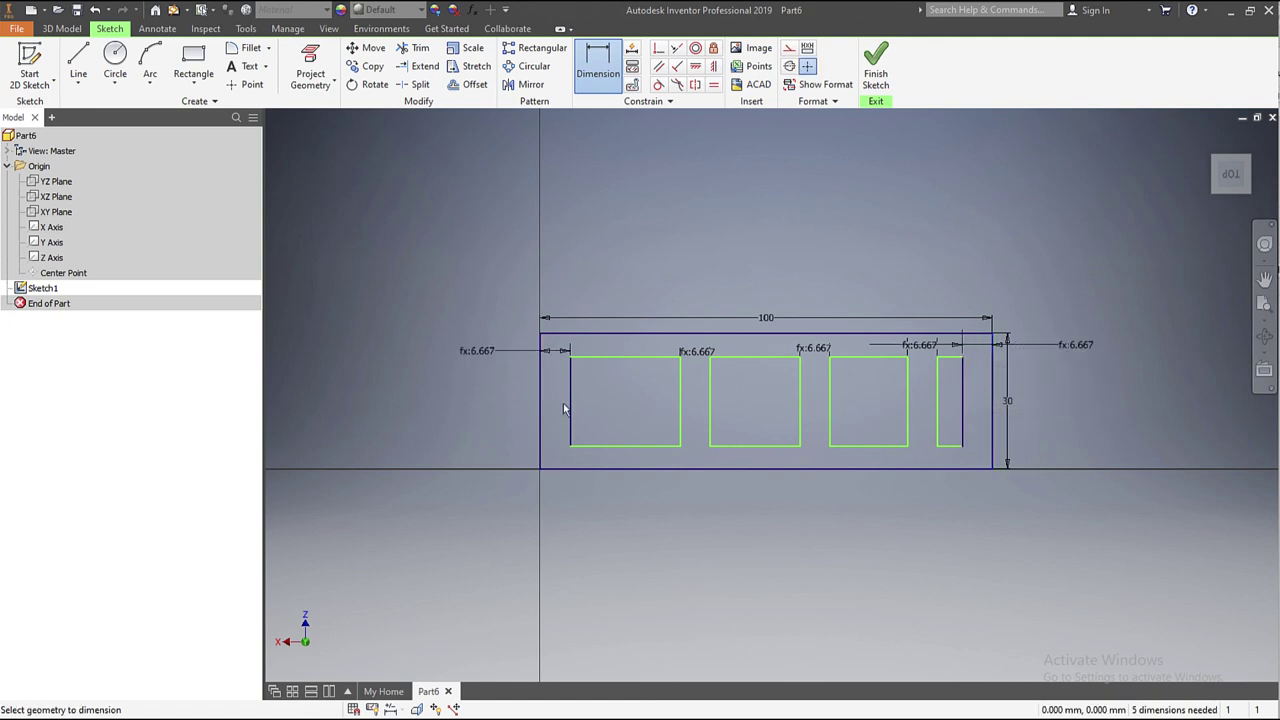
Step: Dimension the top edges of windows 1–3 with width formulas d2*4, d2*3 and d2*2
click(614, 358)
click(616, 345)
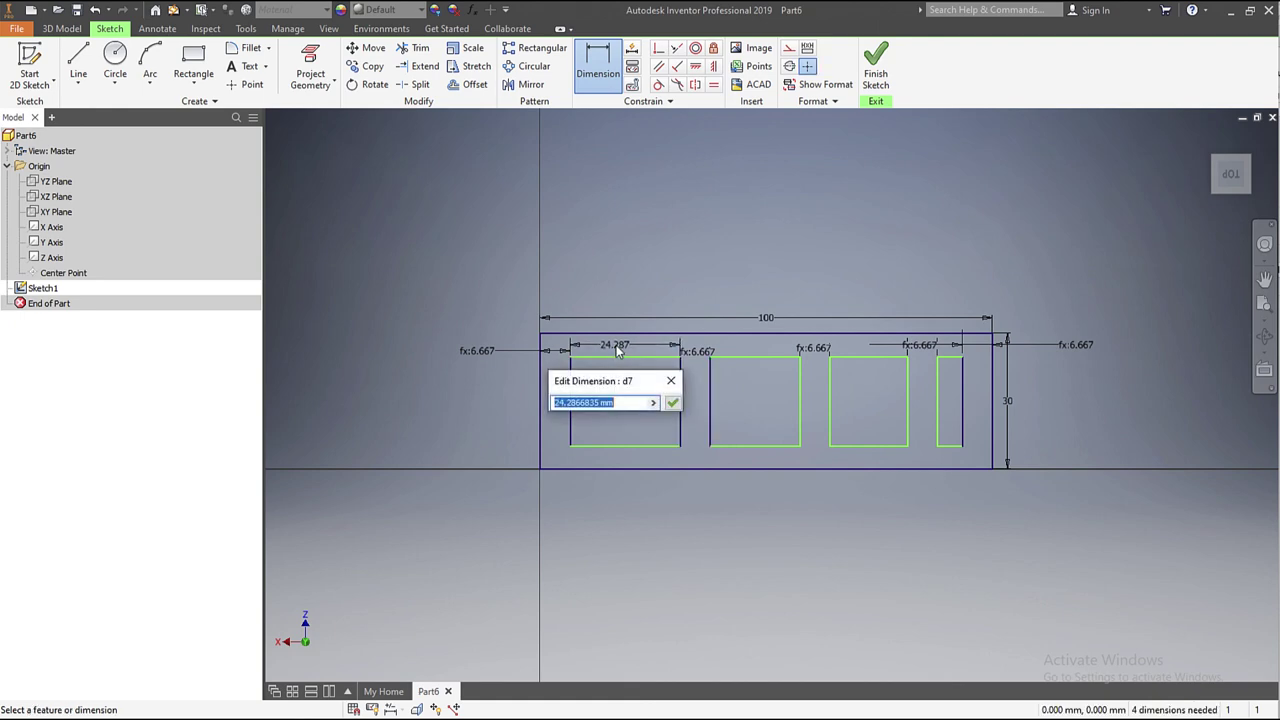
click(487, 355)
text(*4)
key(Return)
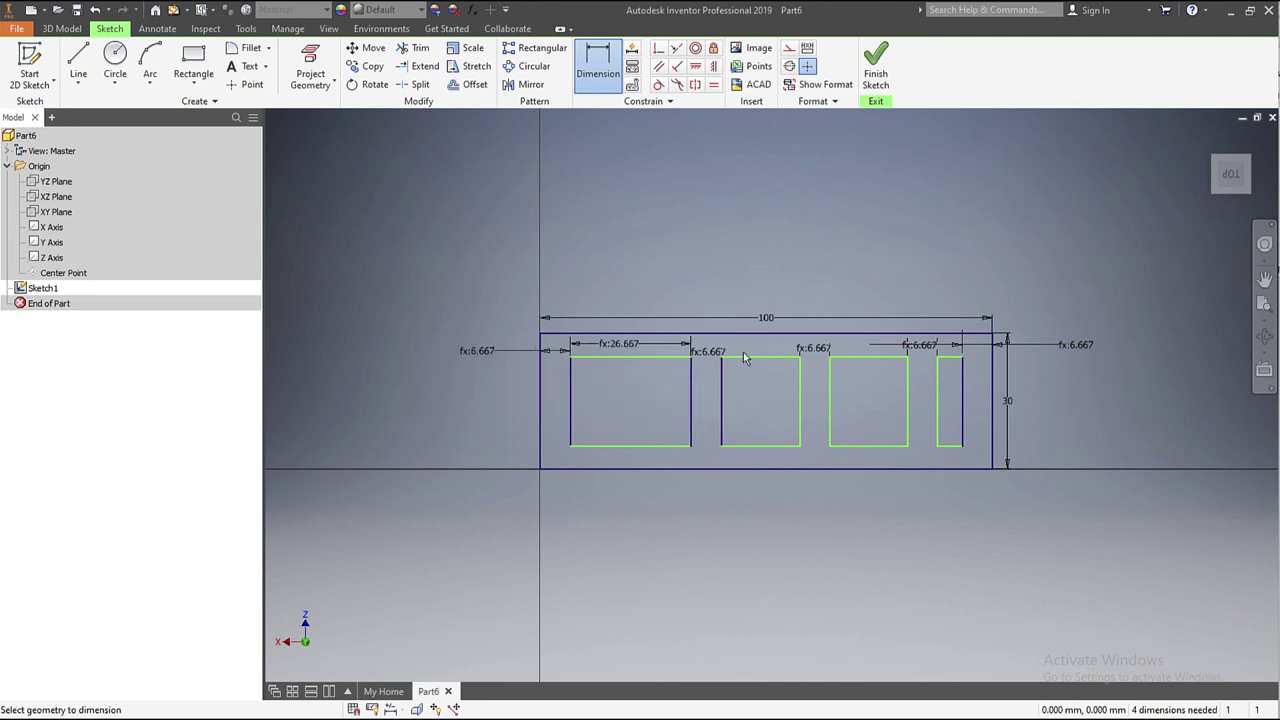
click(745, 357)
click(757, 344)
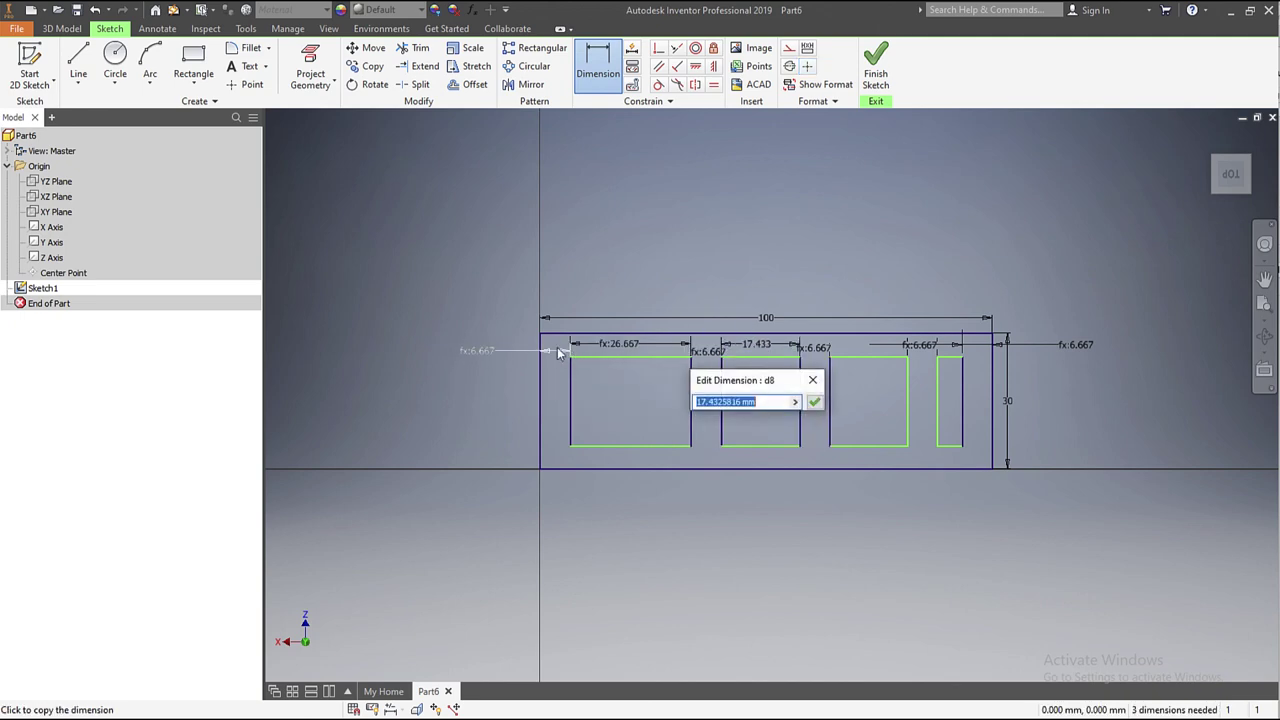
click(487, 355)
text(*)
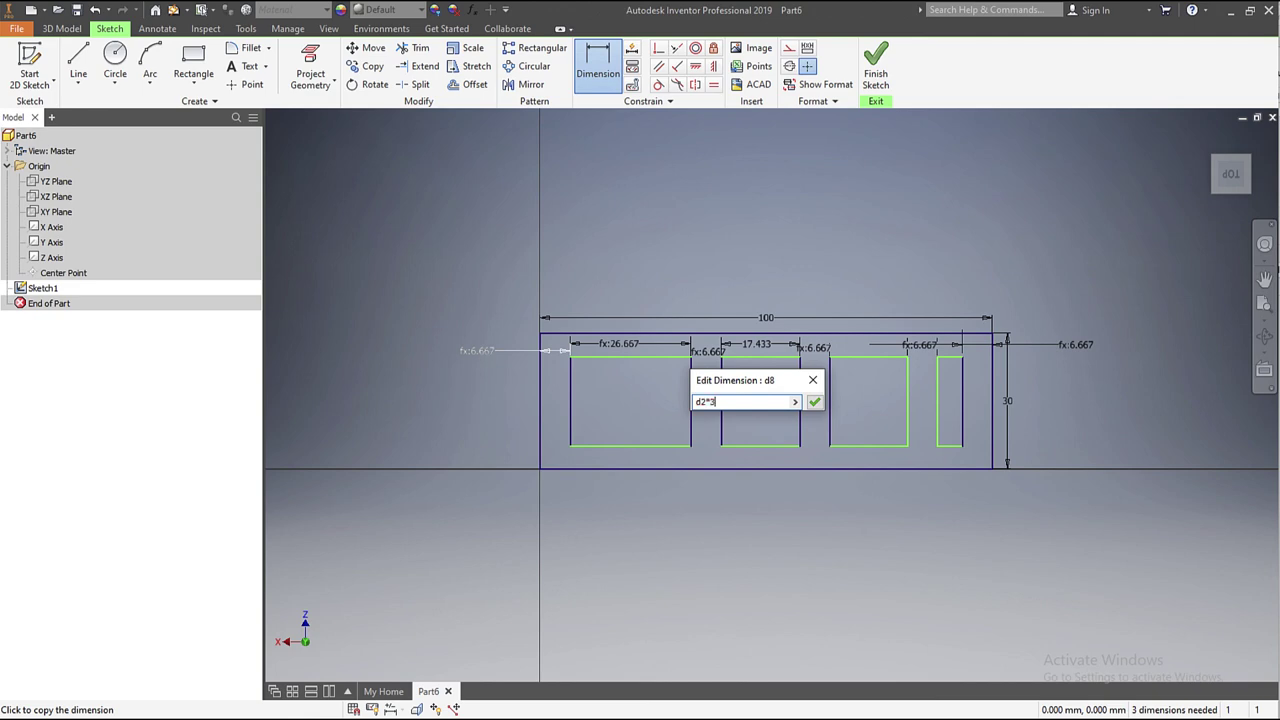
key(Return)
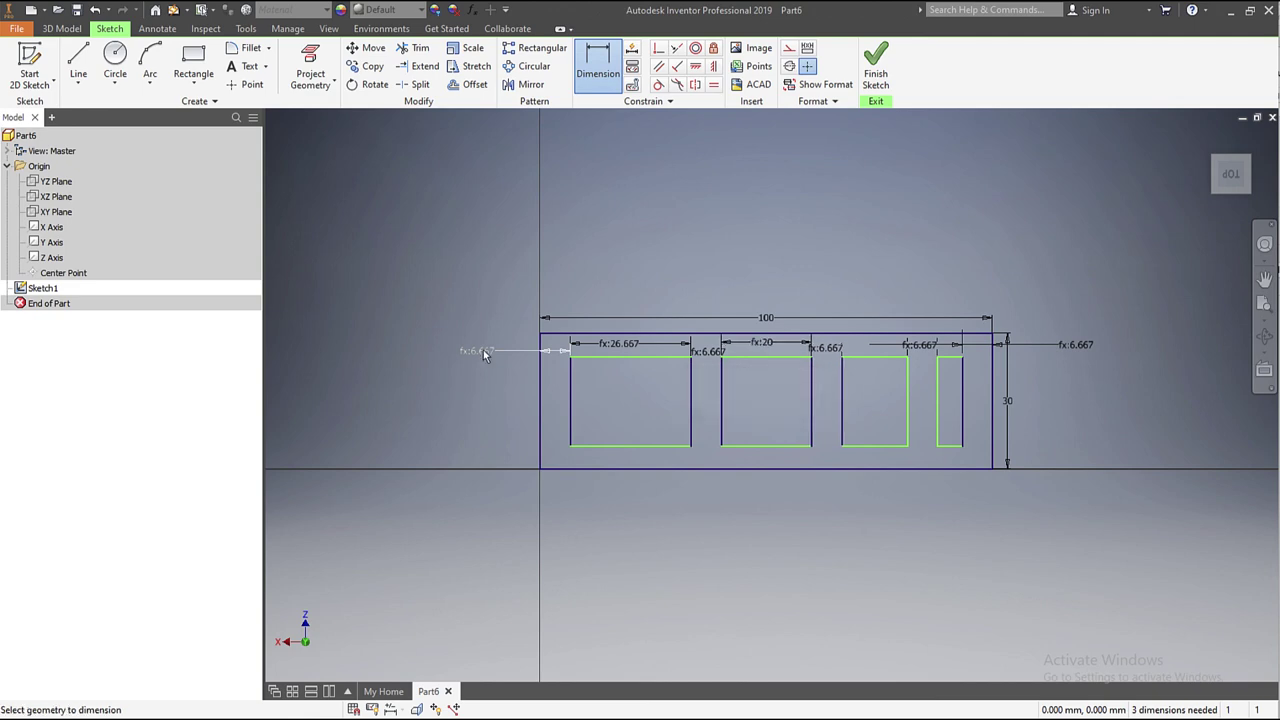
click(874, 360)
click(874, 346)
click(476, 351)
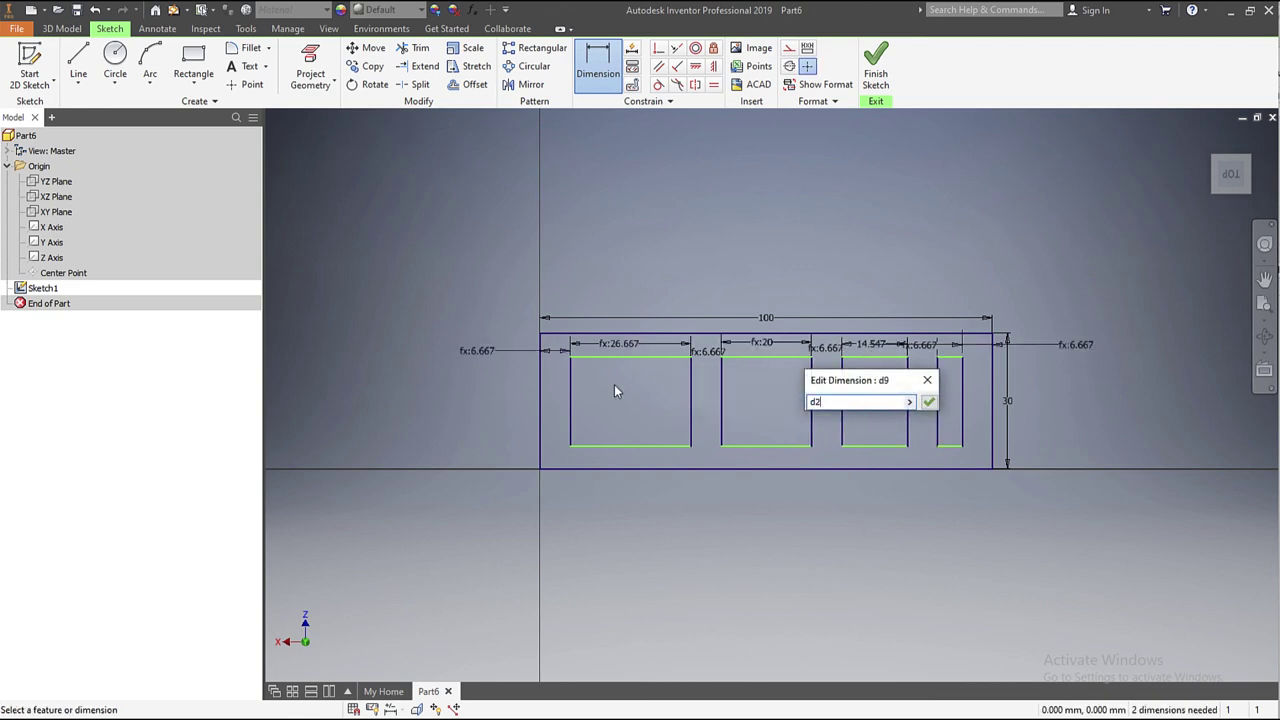
text(*)
text(2)
key(Return)
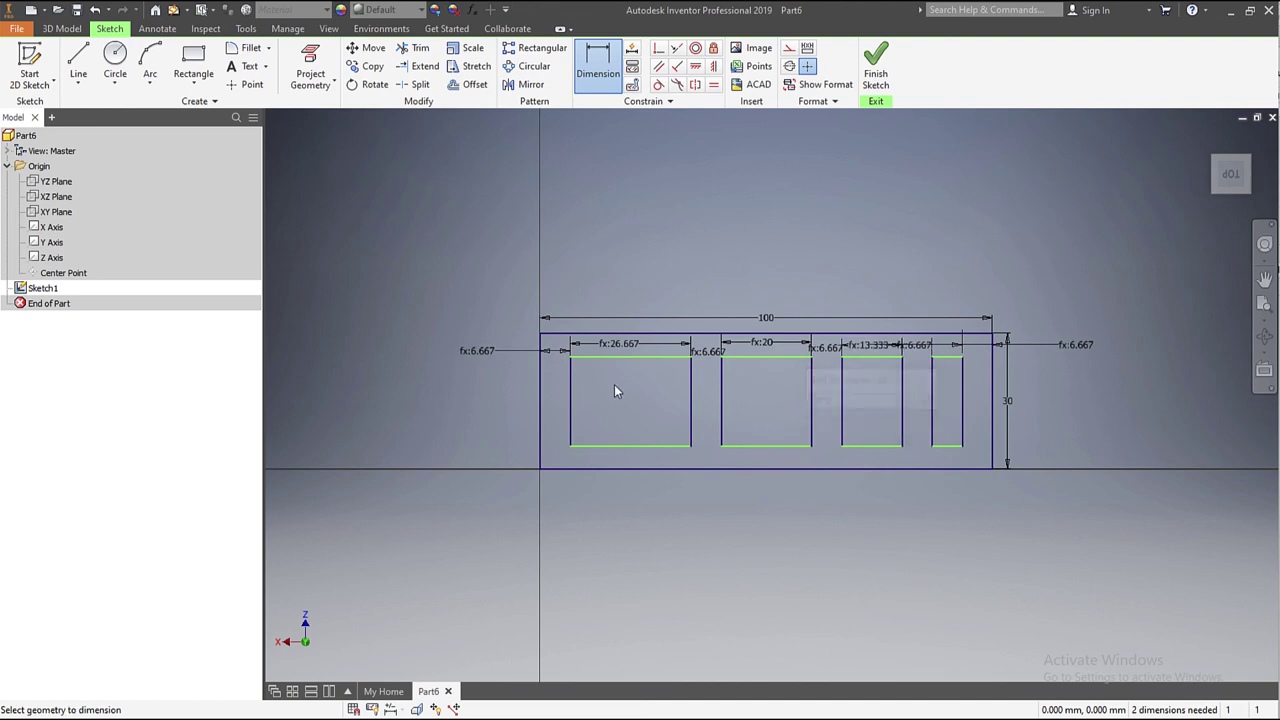
Step: Discard the over-constraining width dimension on the fourth window
click(945, 358)
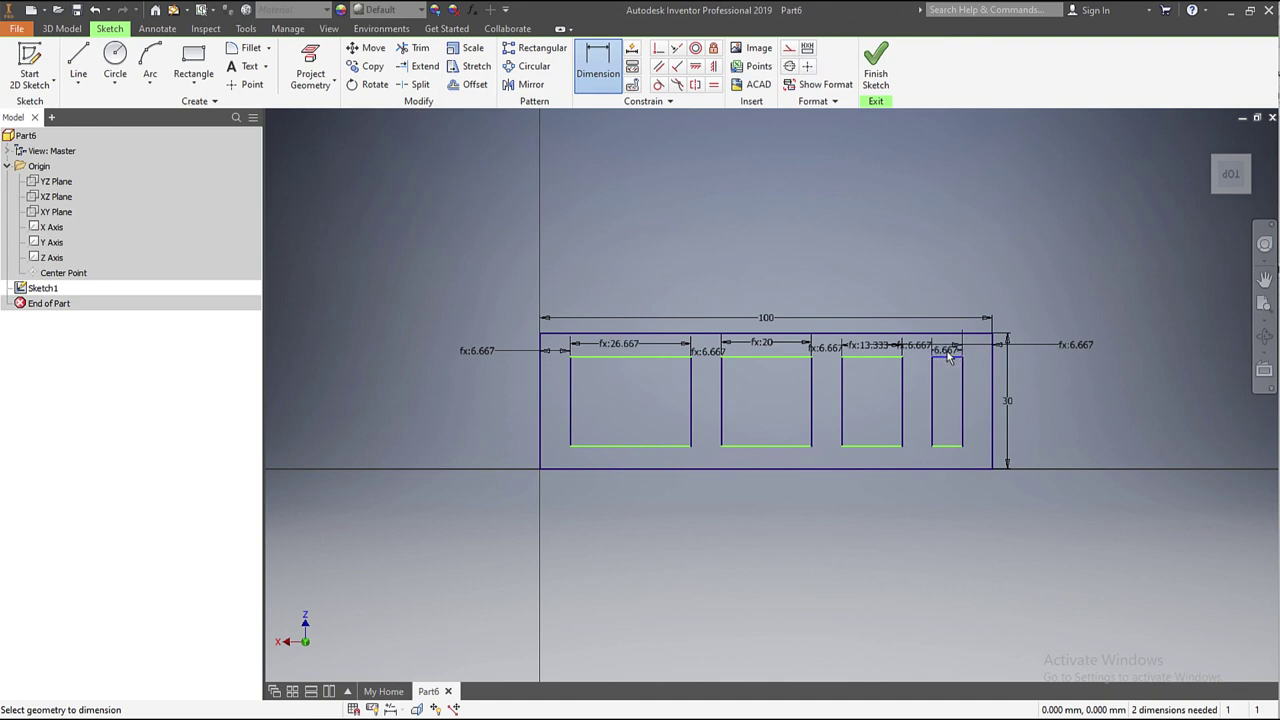
click(949, 359)
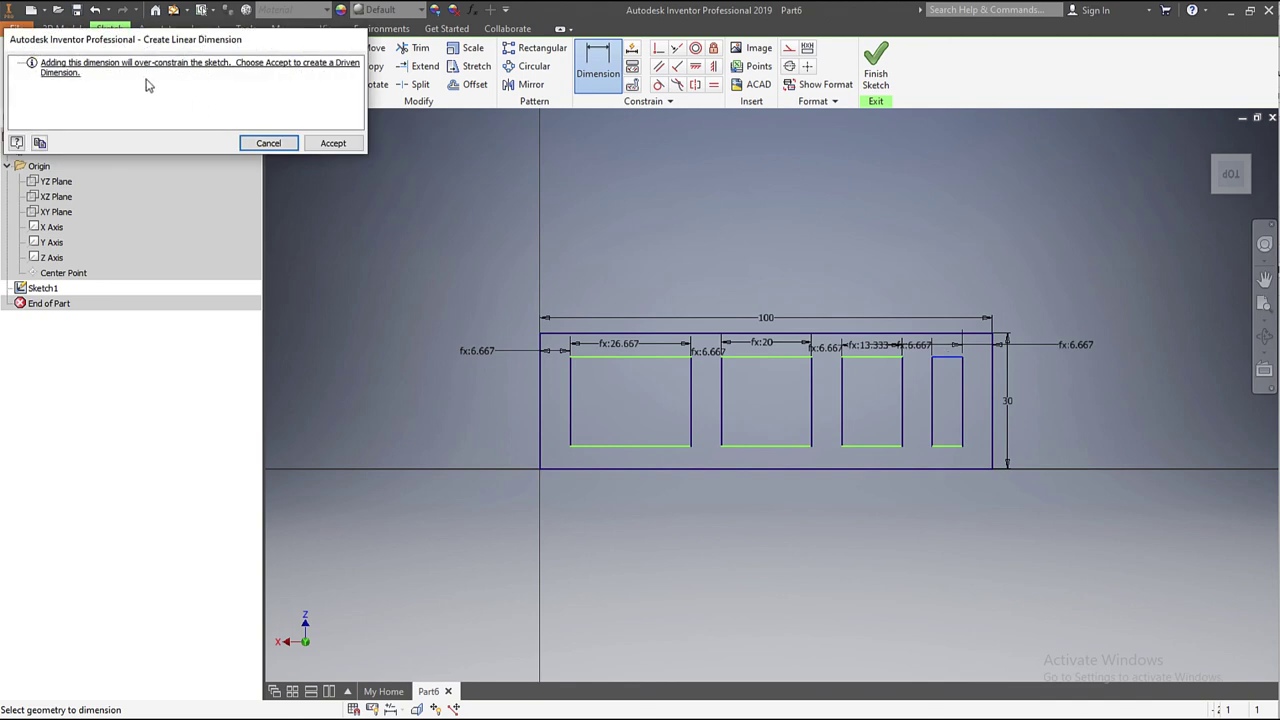
click(268, 143)
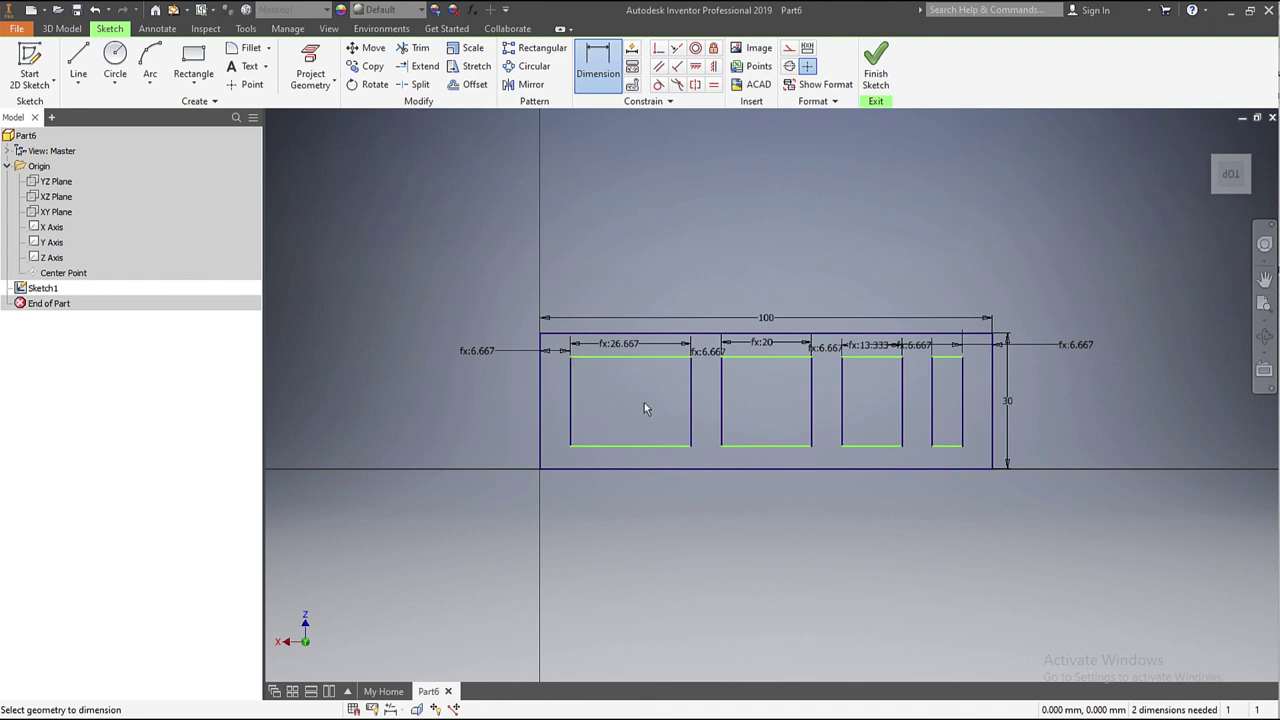
Step: Set the fourth window's height to 20 mm
click(962, 425)
click(979, 412)
text(20)
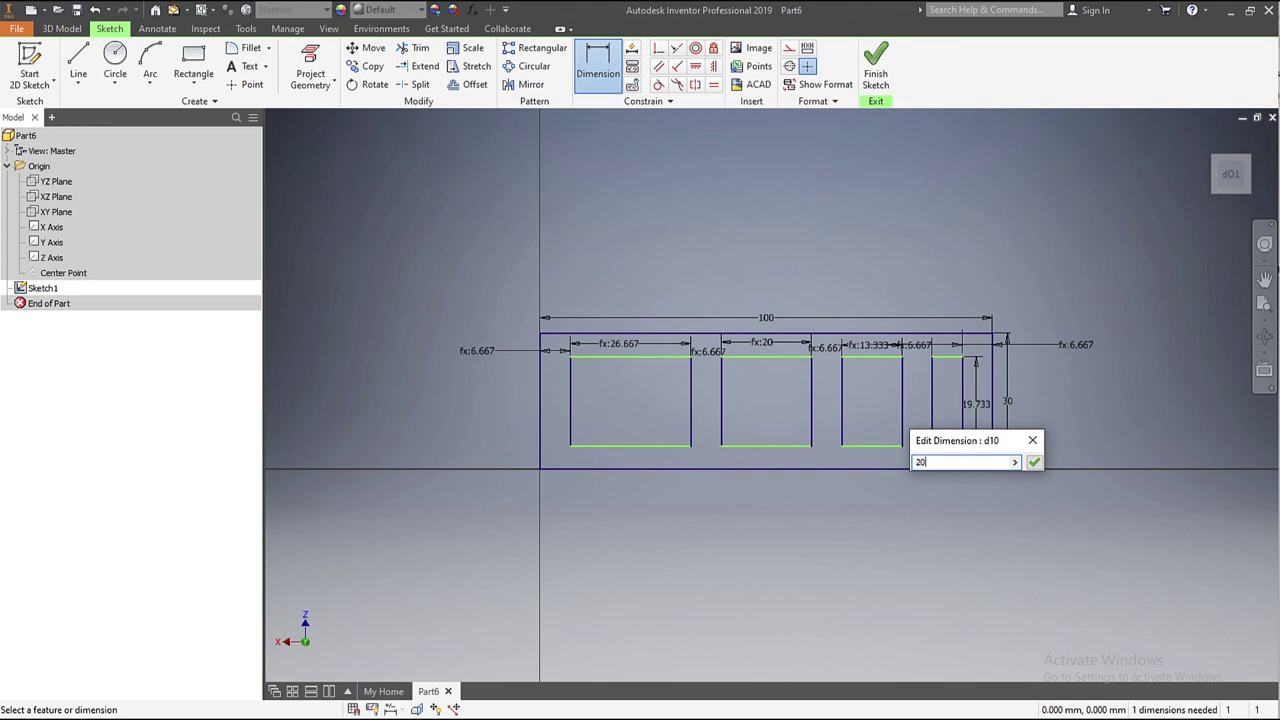
key(Return)
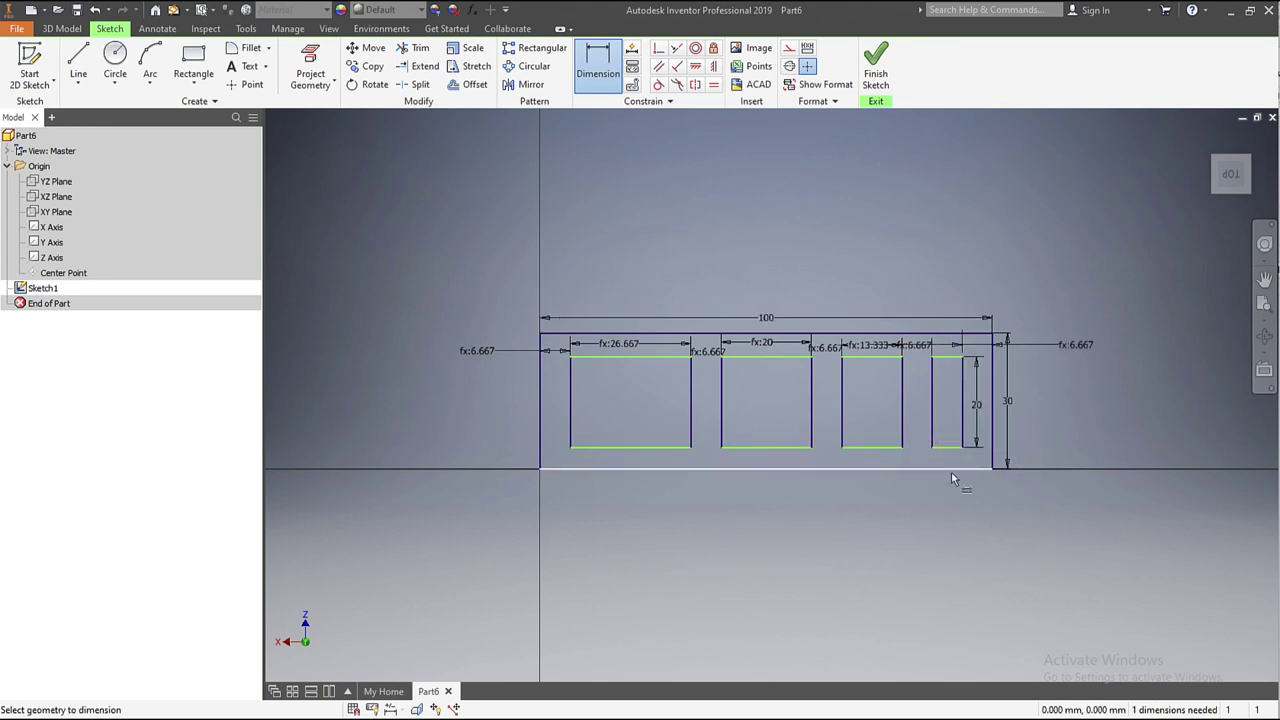
Step: Dimension the gap above the last window with the formula (d1-d10)/2, using the 30 and 20 dimensions
click(953, 360)
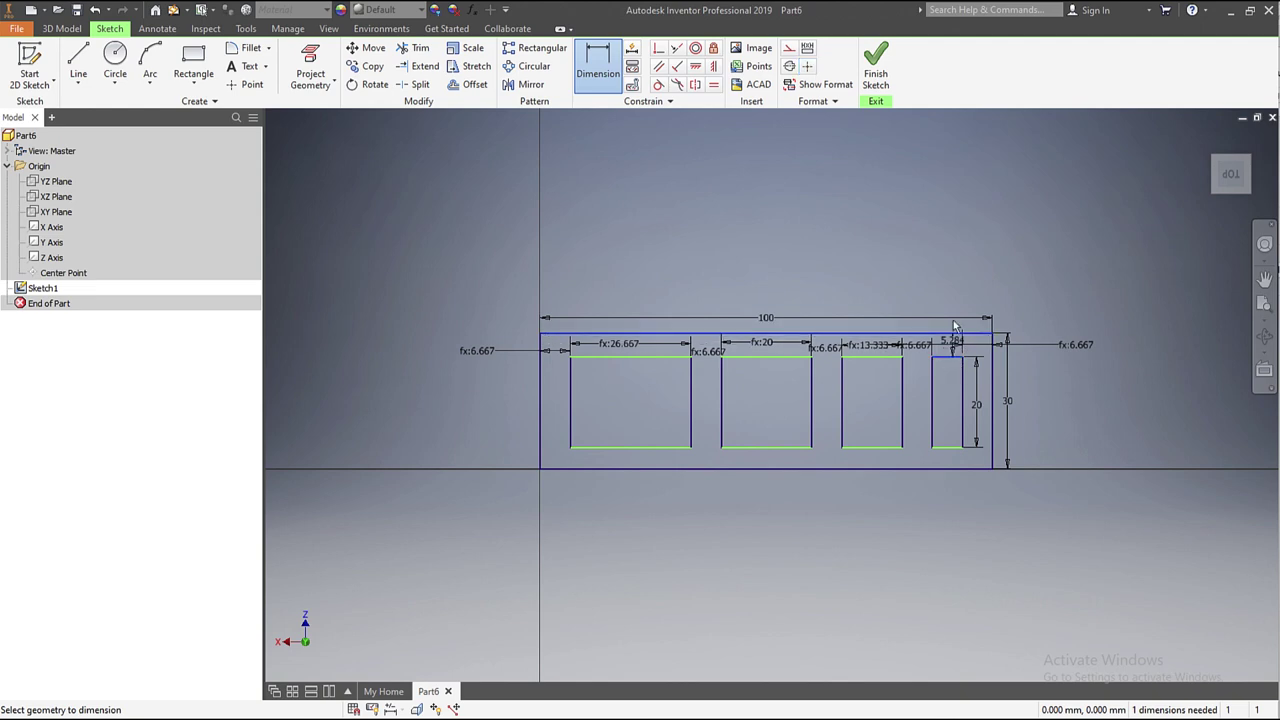
click(936, 249)
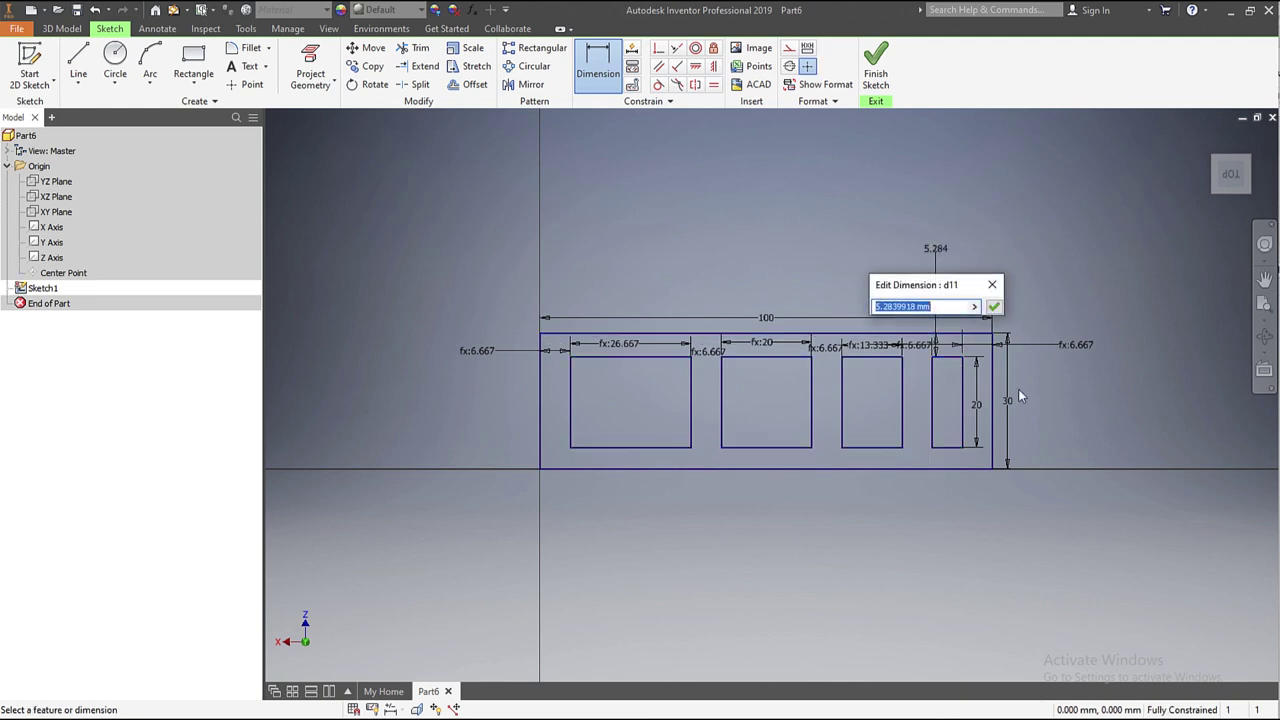
text(()
click(997, 405)
text(-)
click(979, 410)
text()/2)
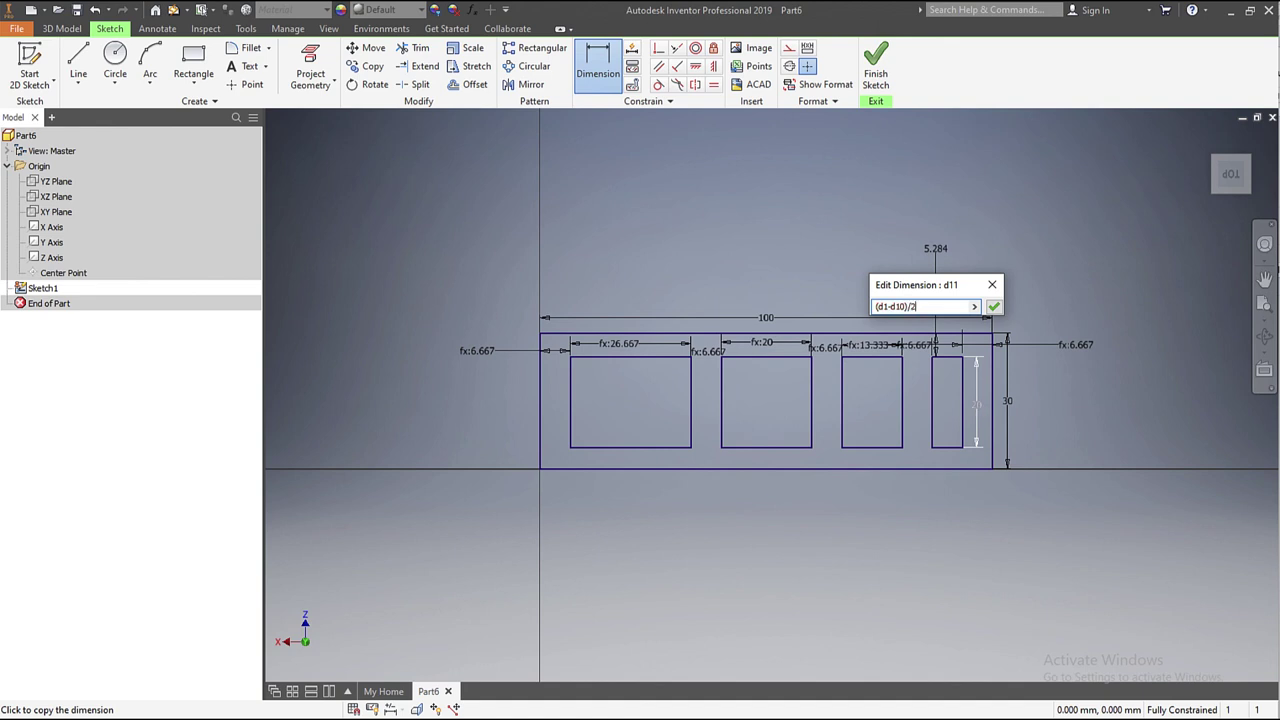
key(Return)
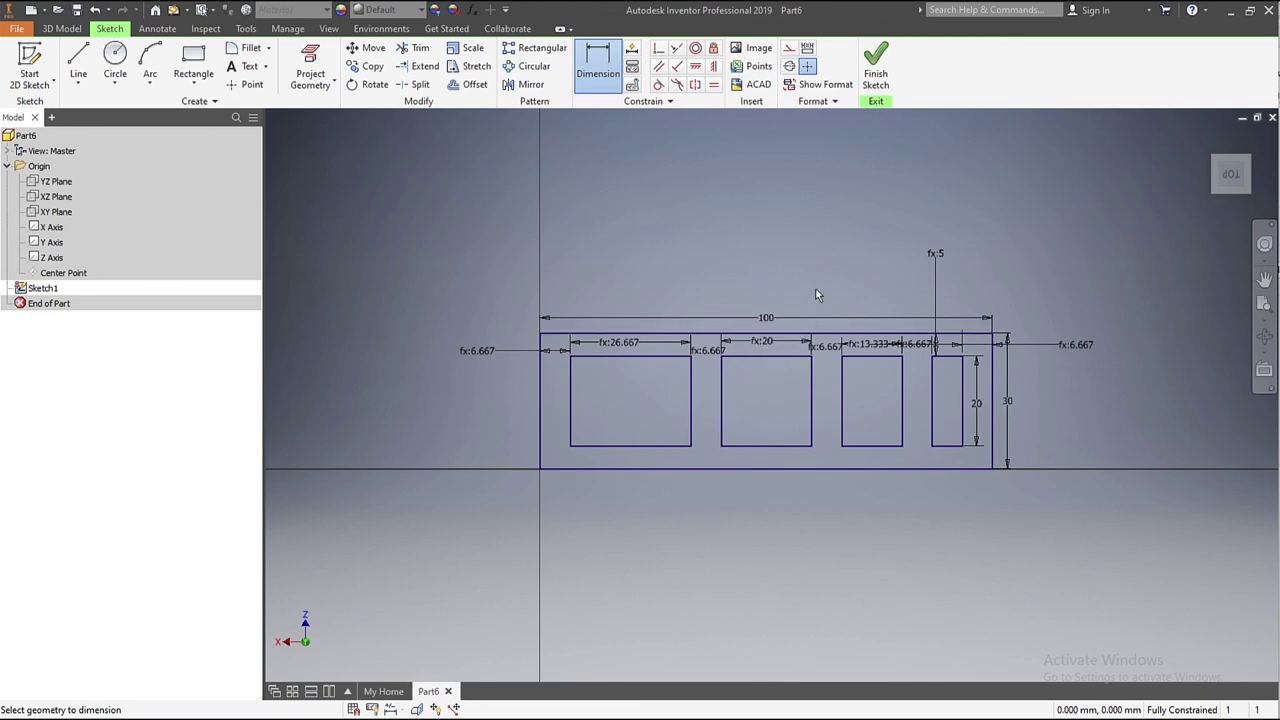
Step: Finish the sketch and extrude the plate profile 5 mm into a solid with four openings
click(875, 80)
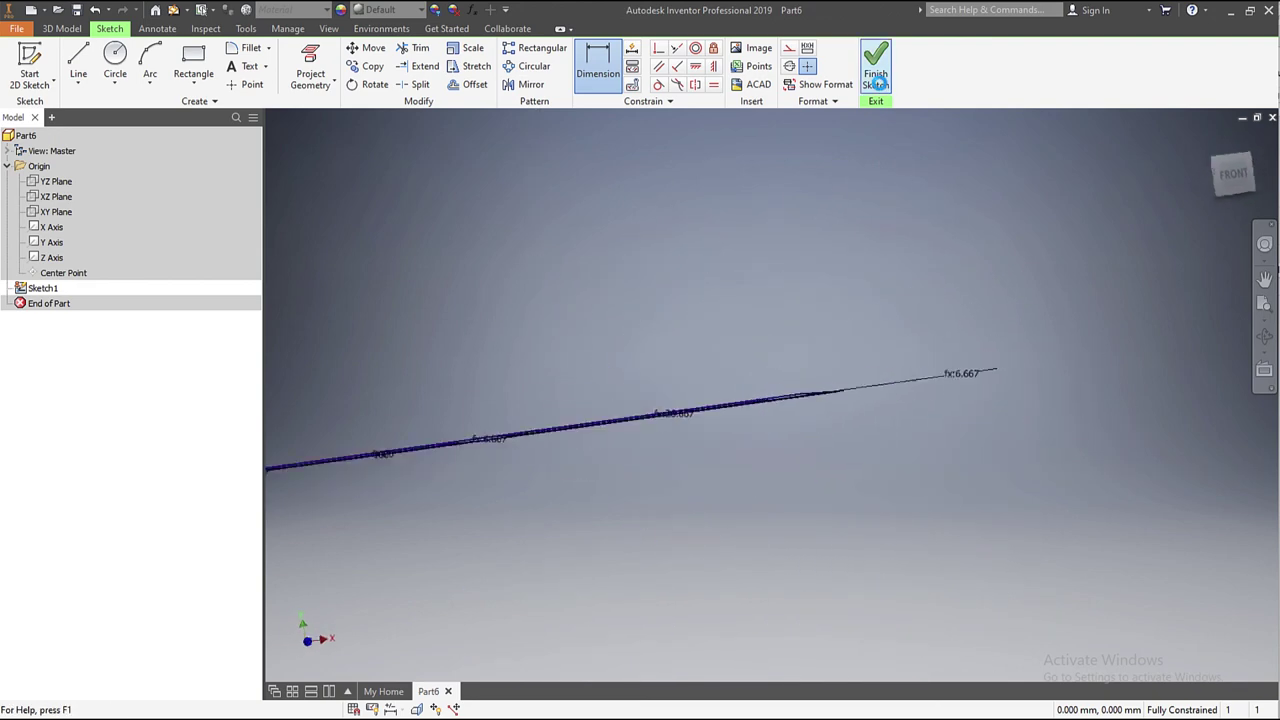
click(1208, 140)
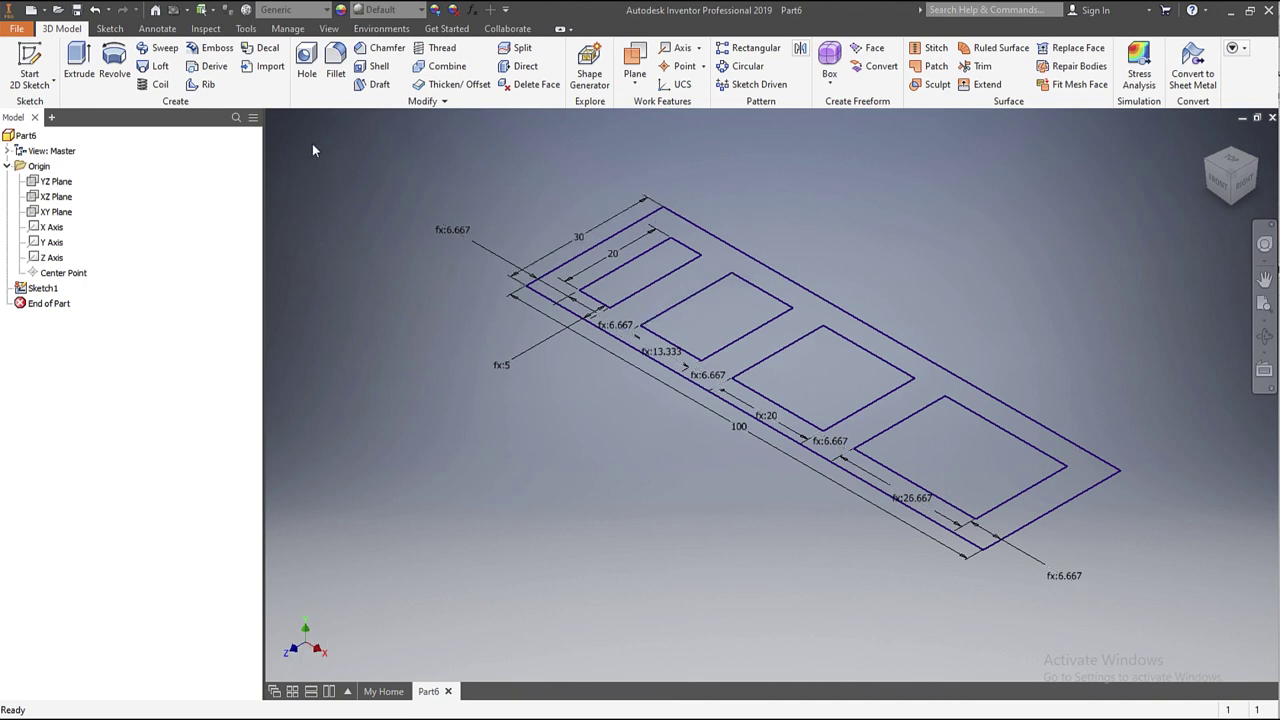
click(81, 62)
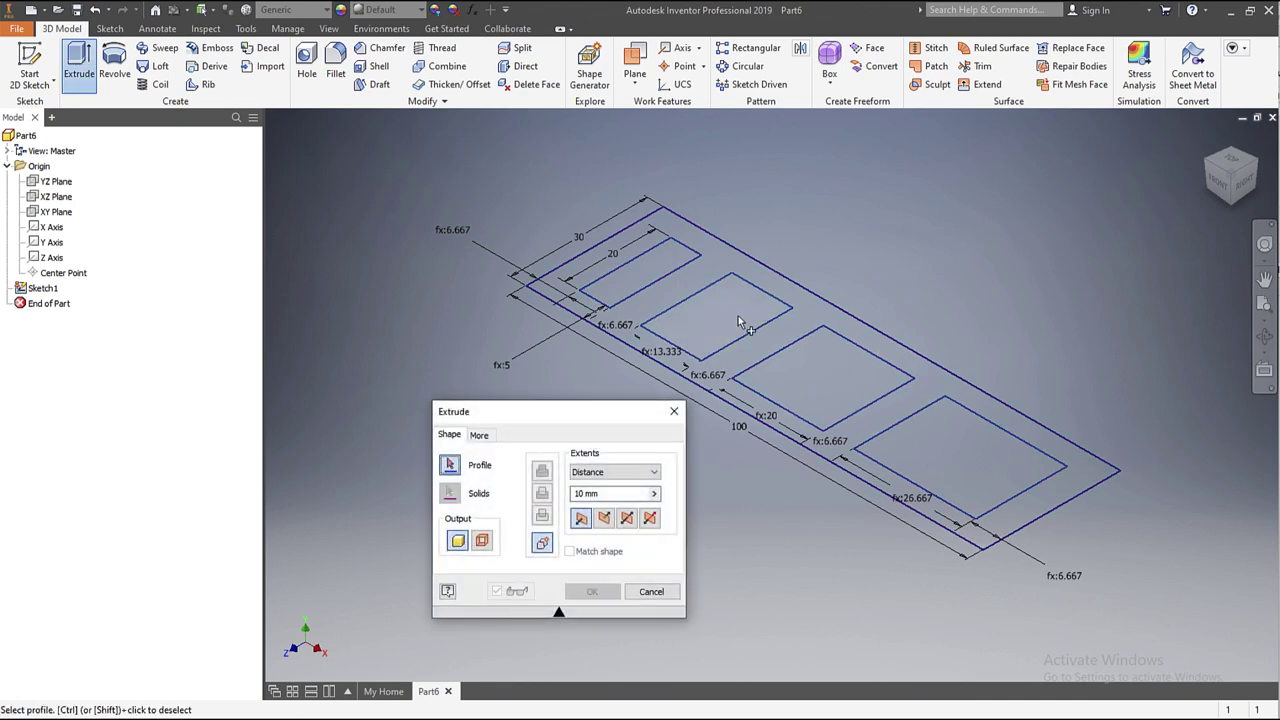
click(812, 315)
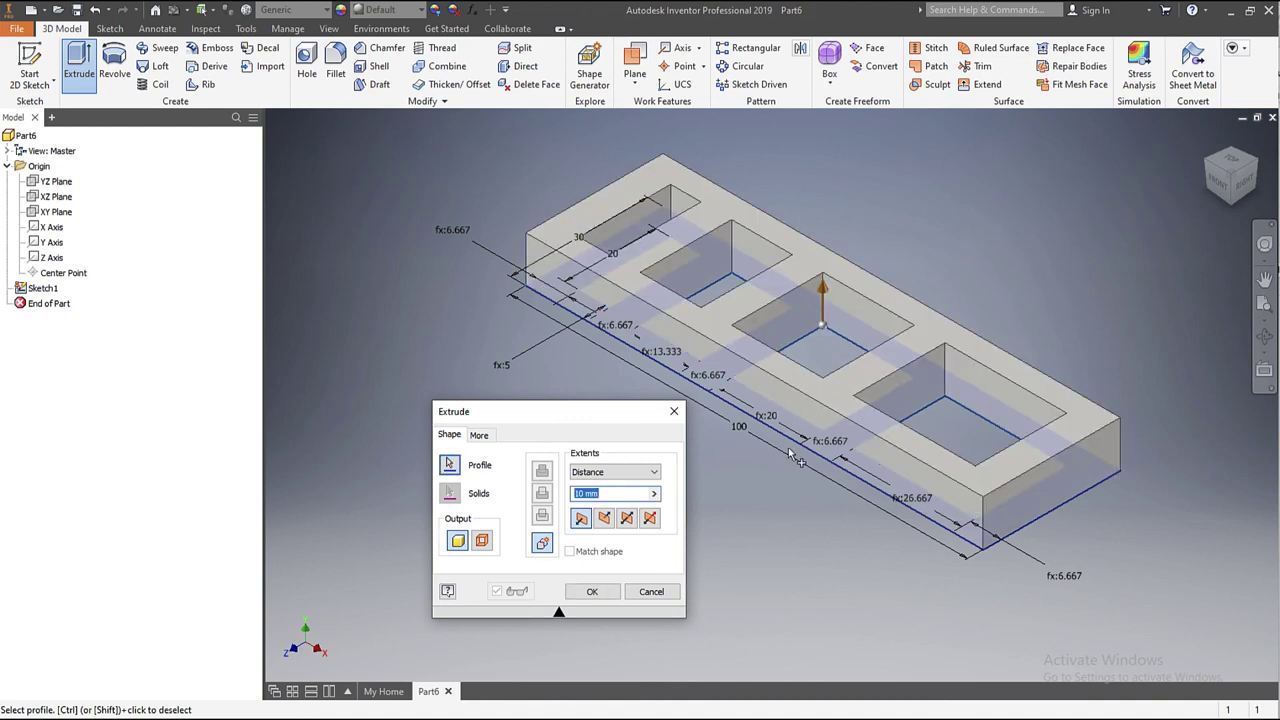
double_click(580, 493)
text(5)
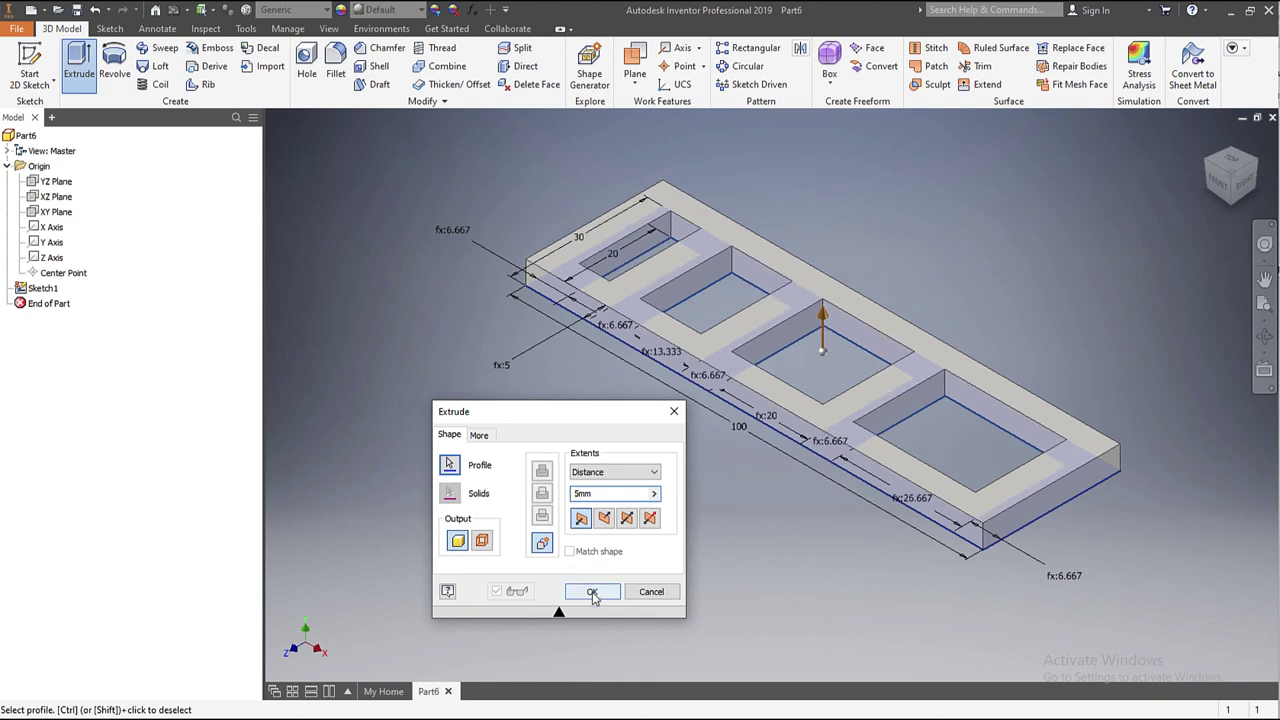
click(592, 592)
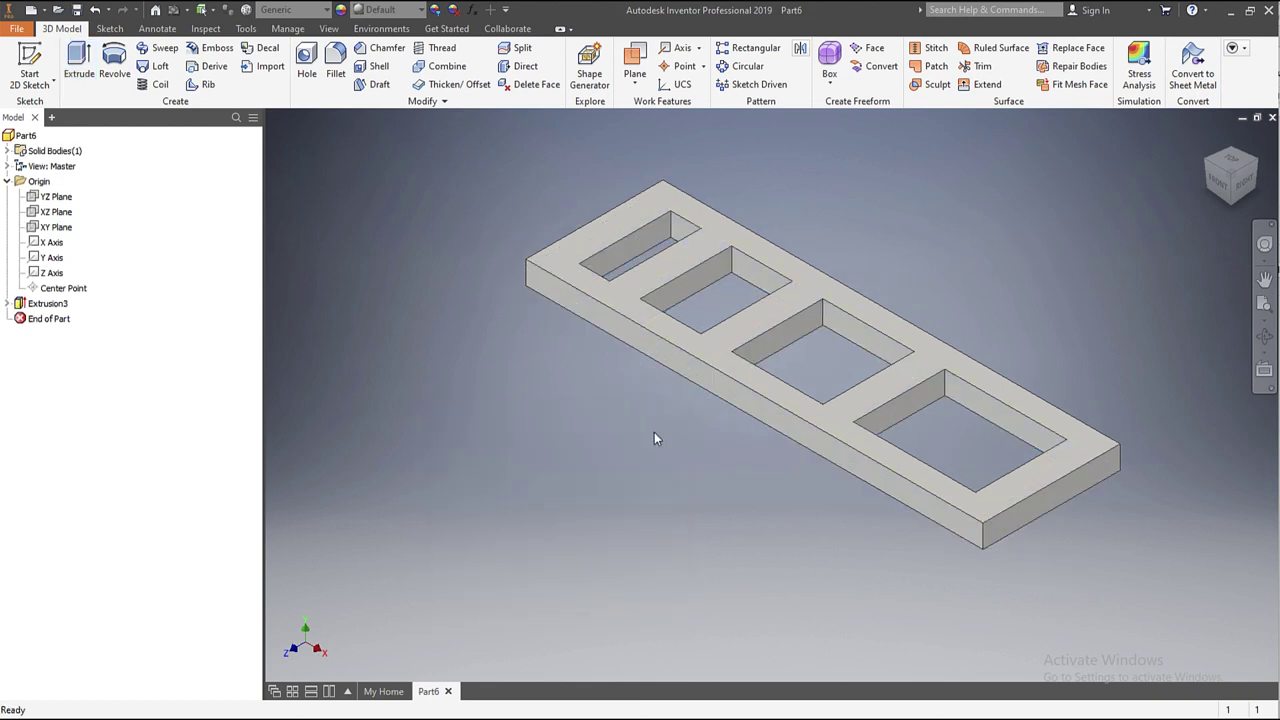
Step: Round the plate's outer four-edge loop with a 1 mm fillet
click(336, 64)
click(152, 165)
click(152, 165)
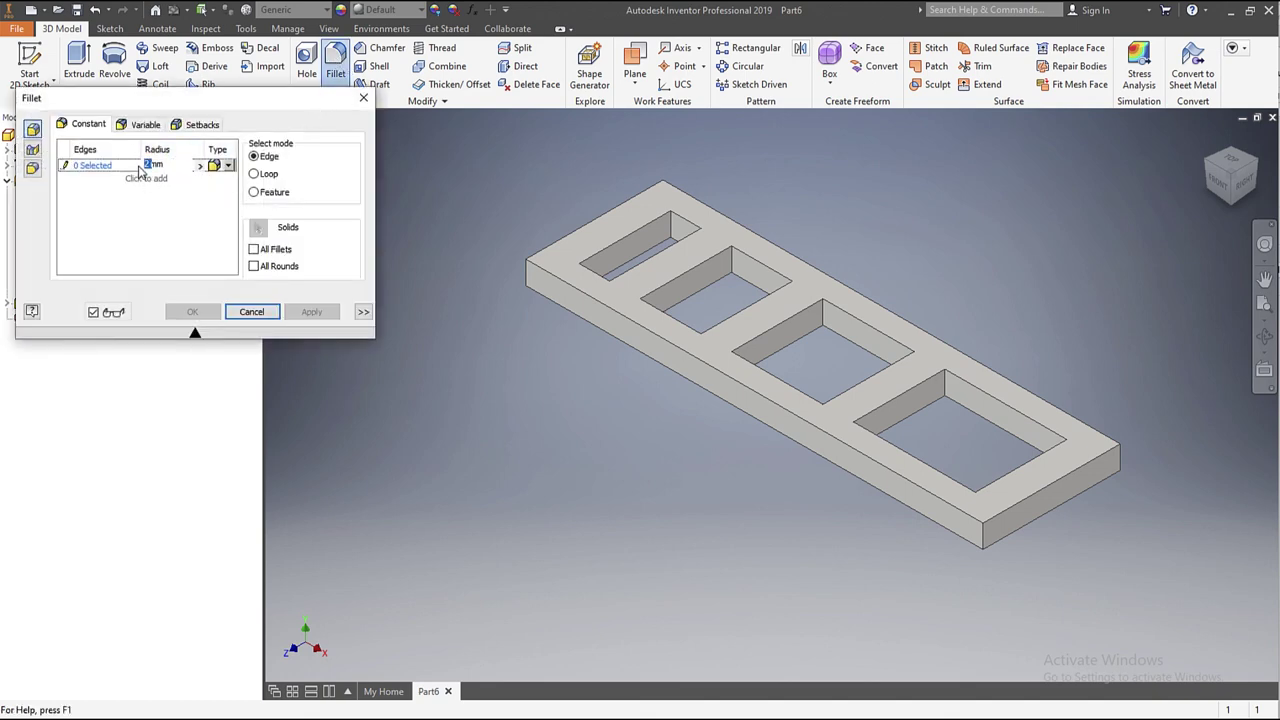
text(1)
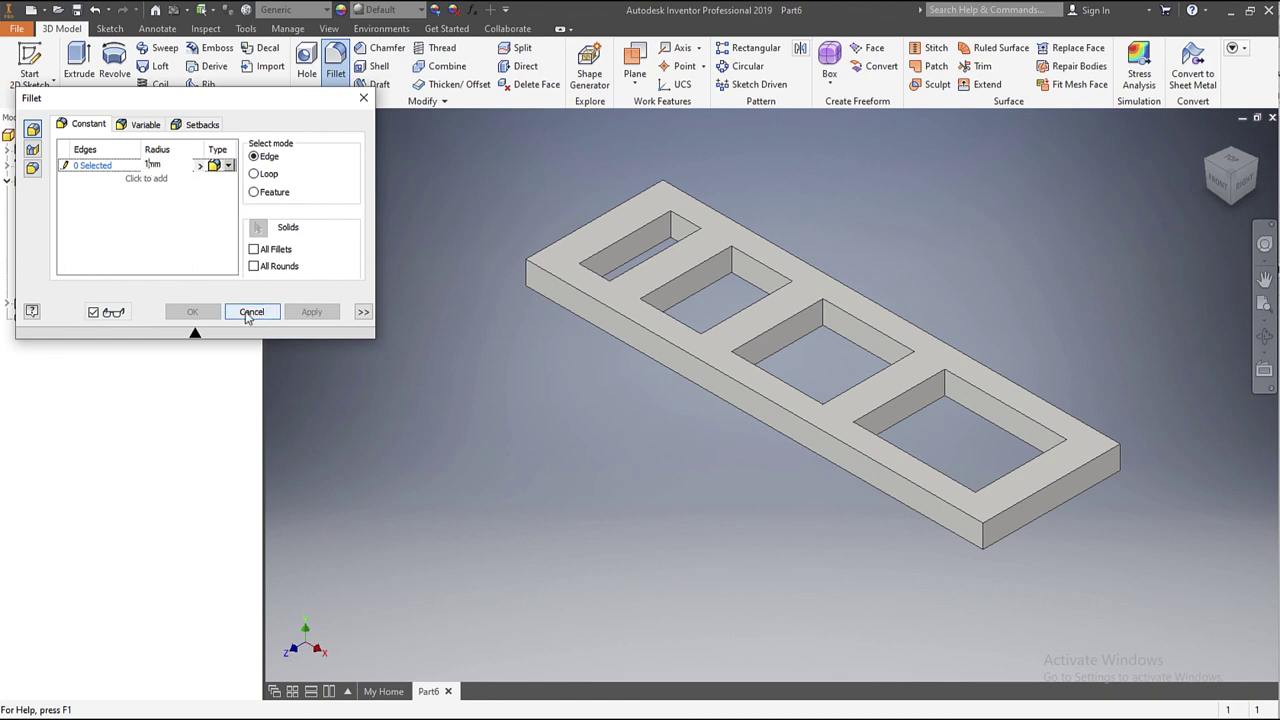
click(254, 174)
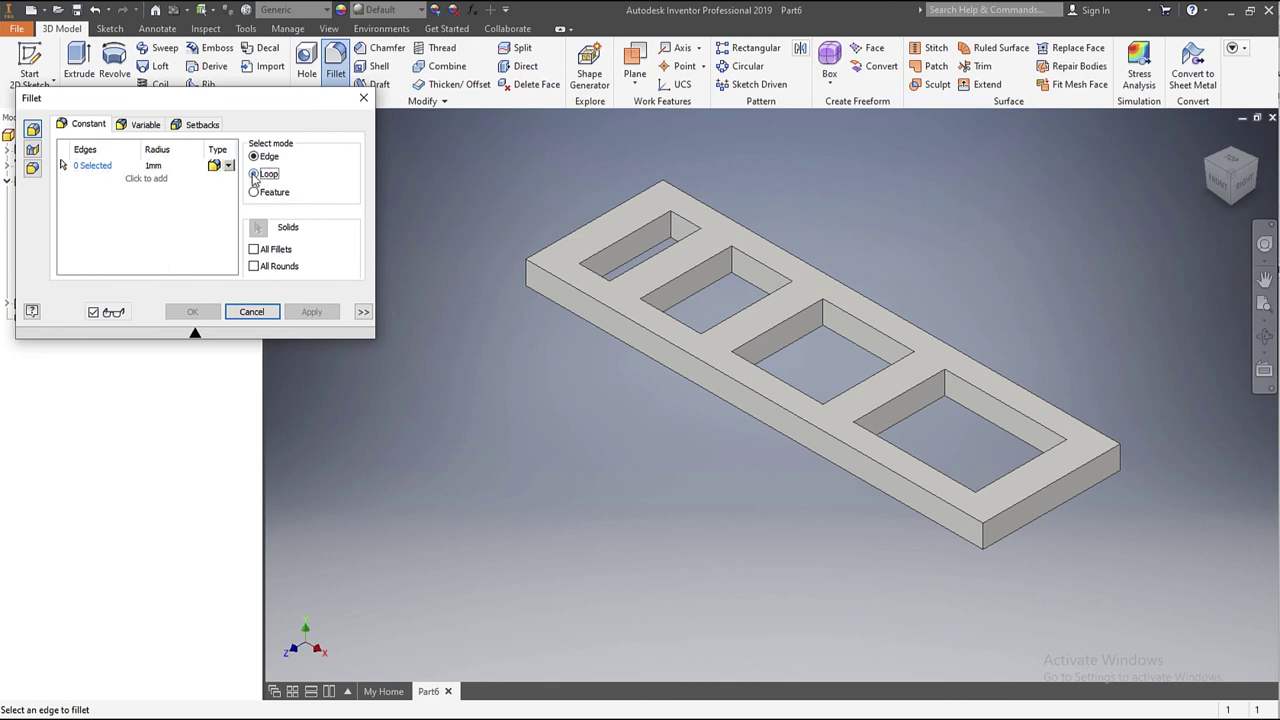
click(530, 274)
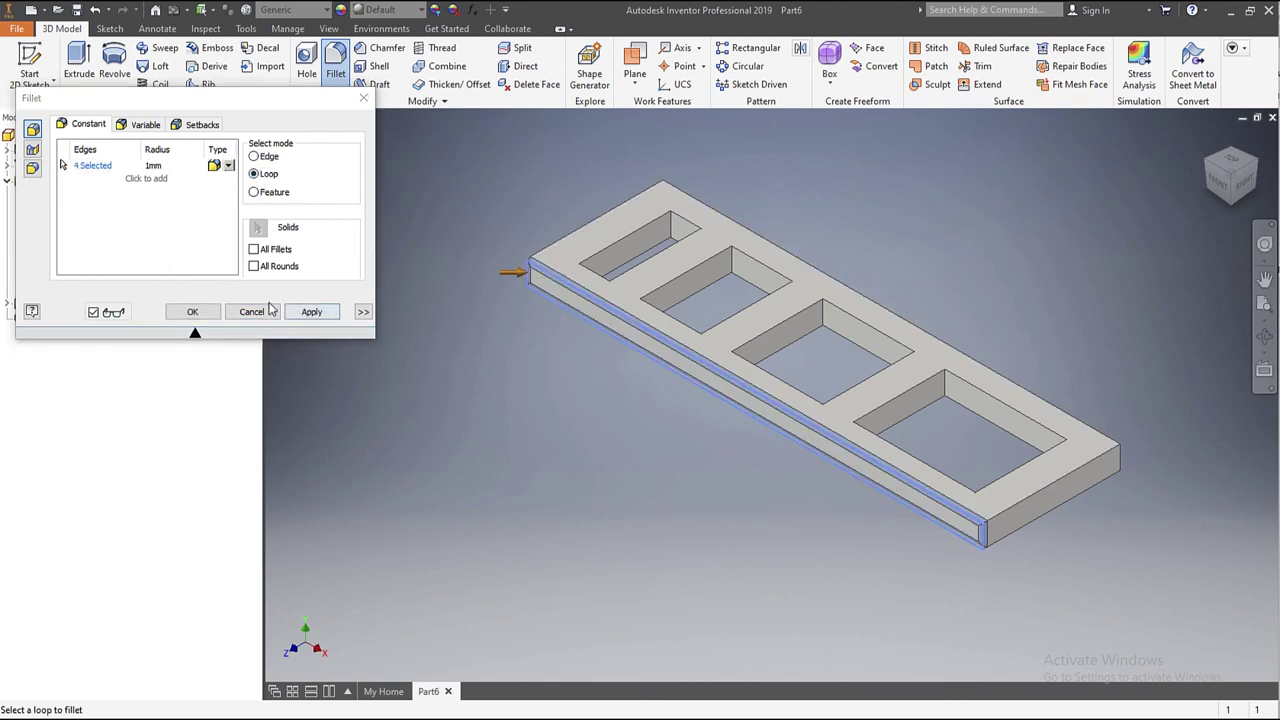
click(192, 313)
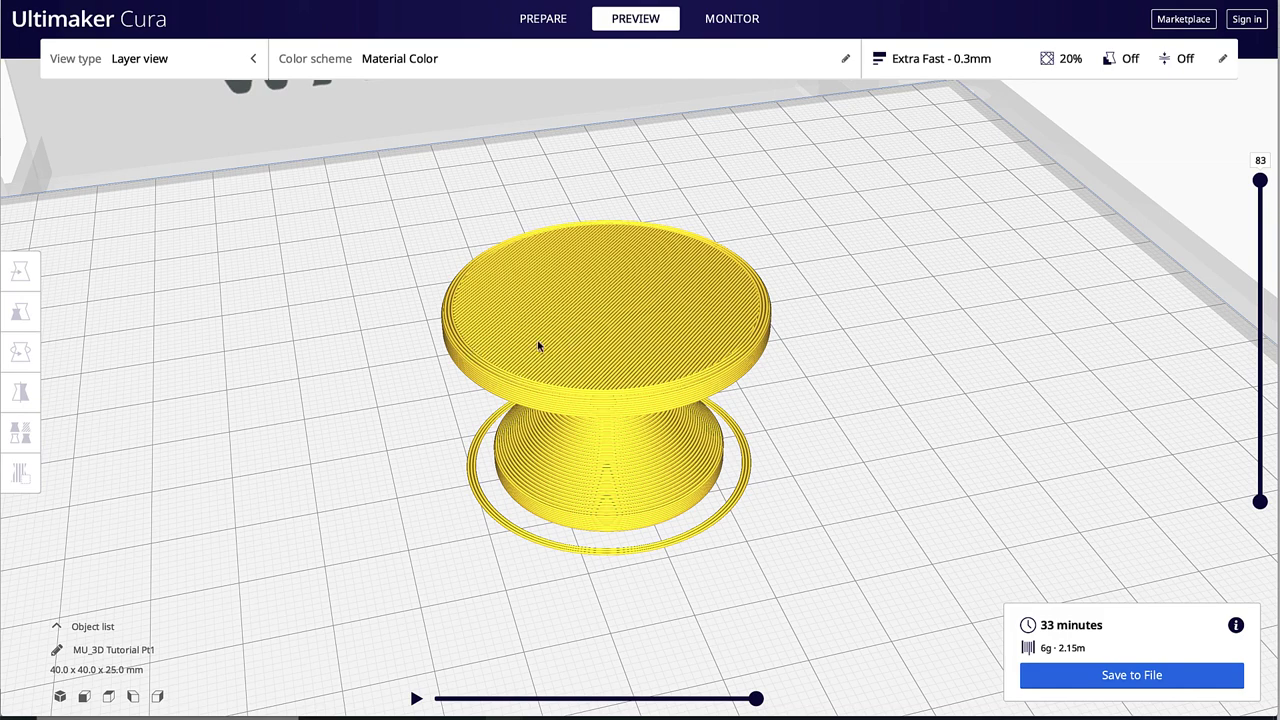
Step: Enable supports with placement set to Touching Buildplate, then slice the model
click(960, 60)
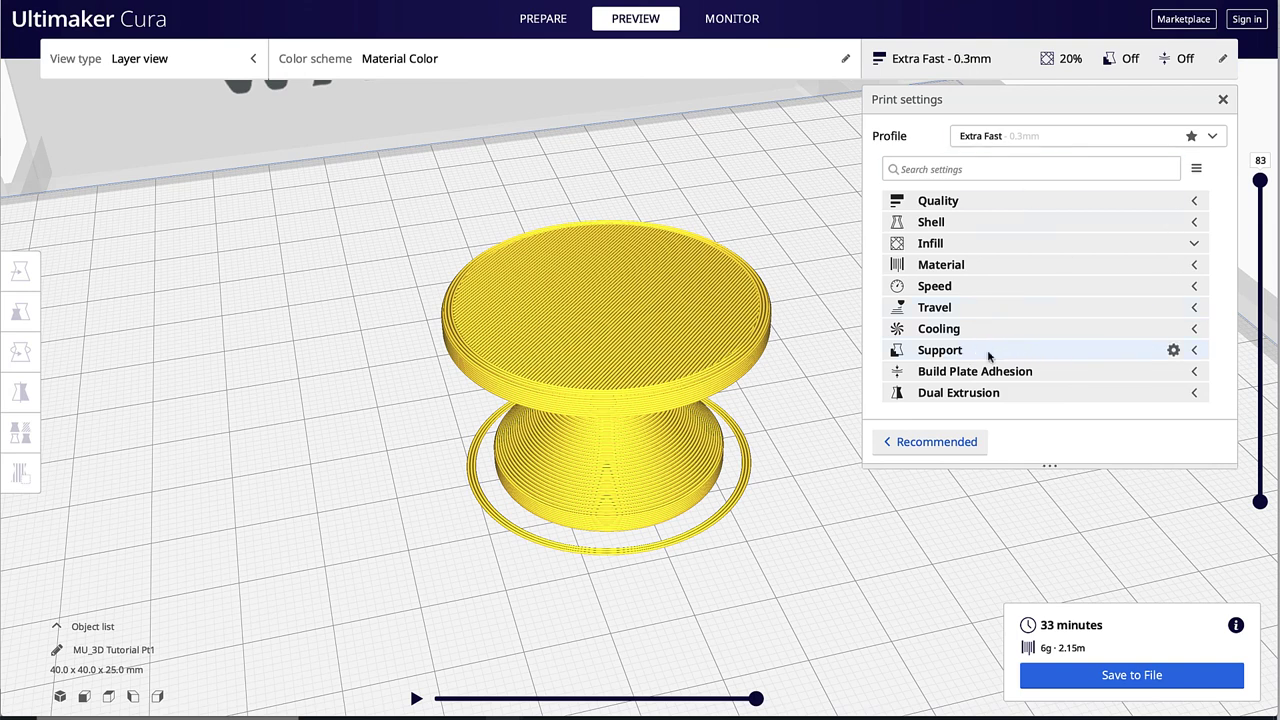
click(1192, 354)
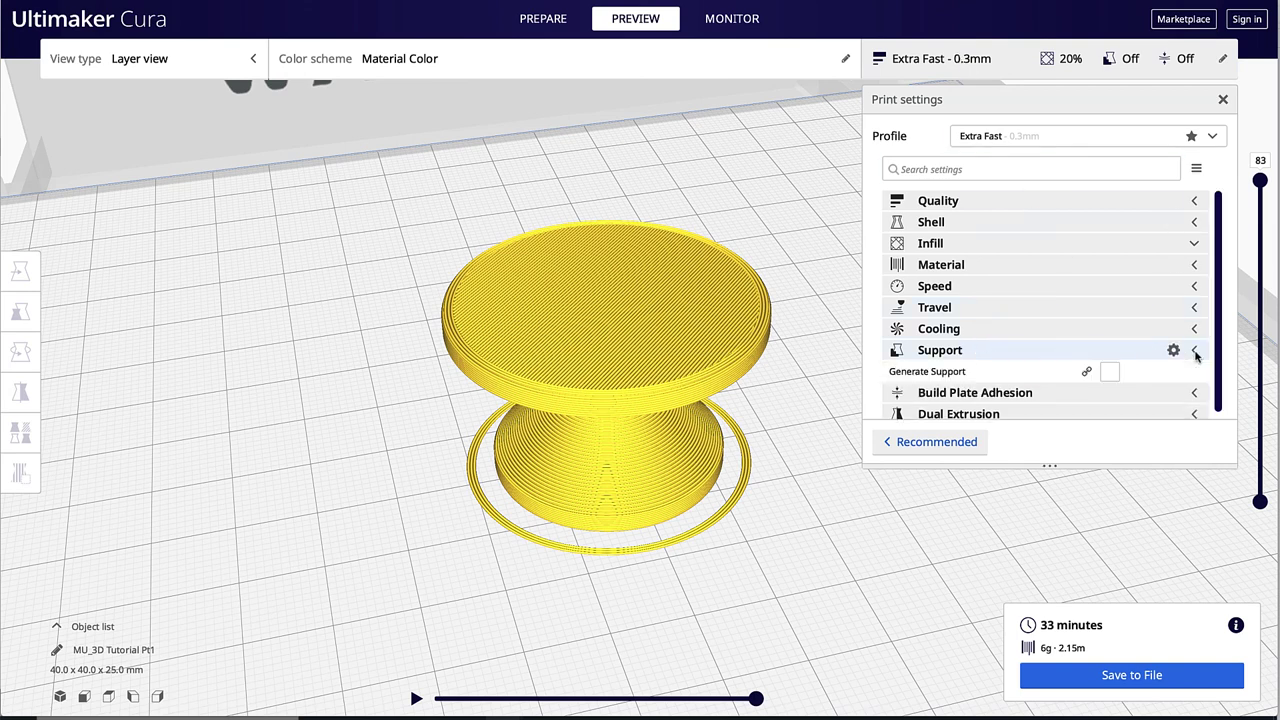
click(1110, 371)
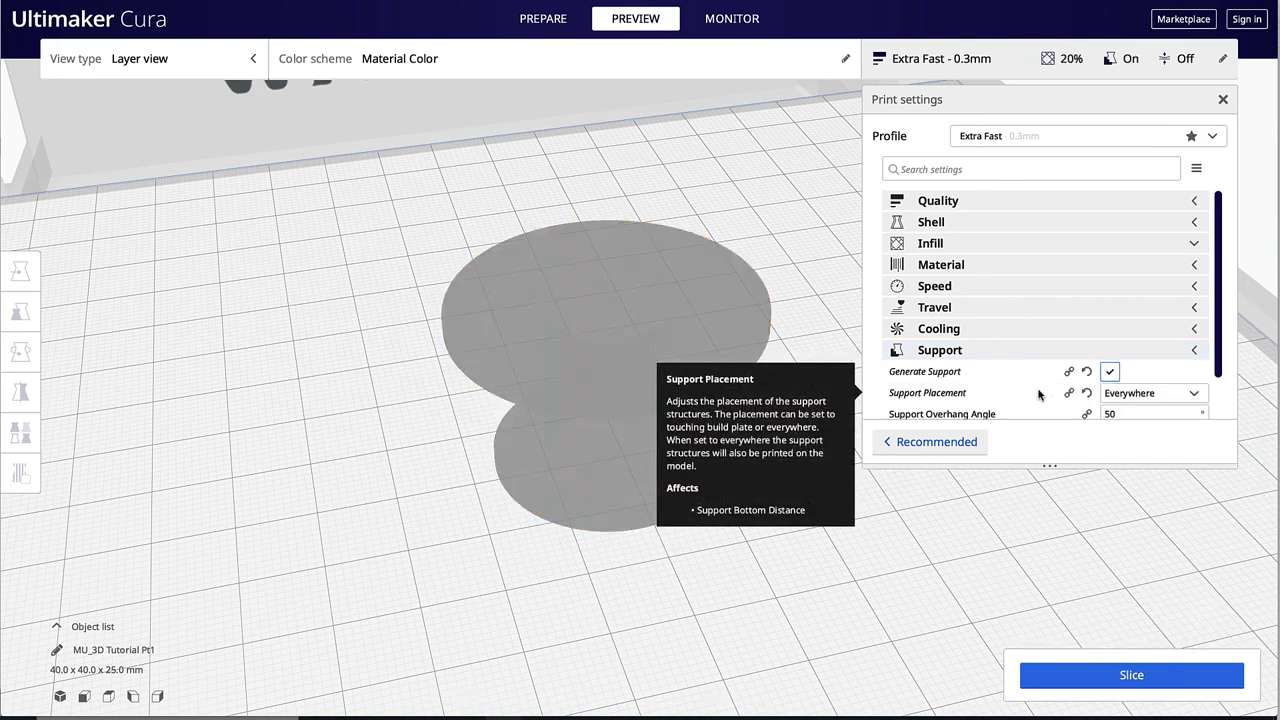
click(1130, 395)
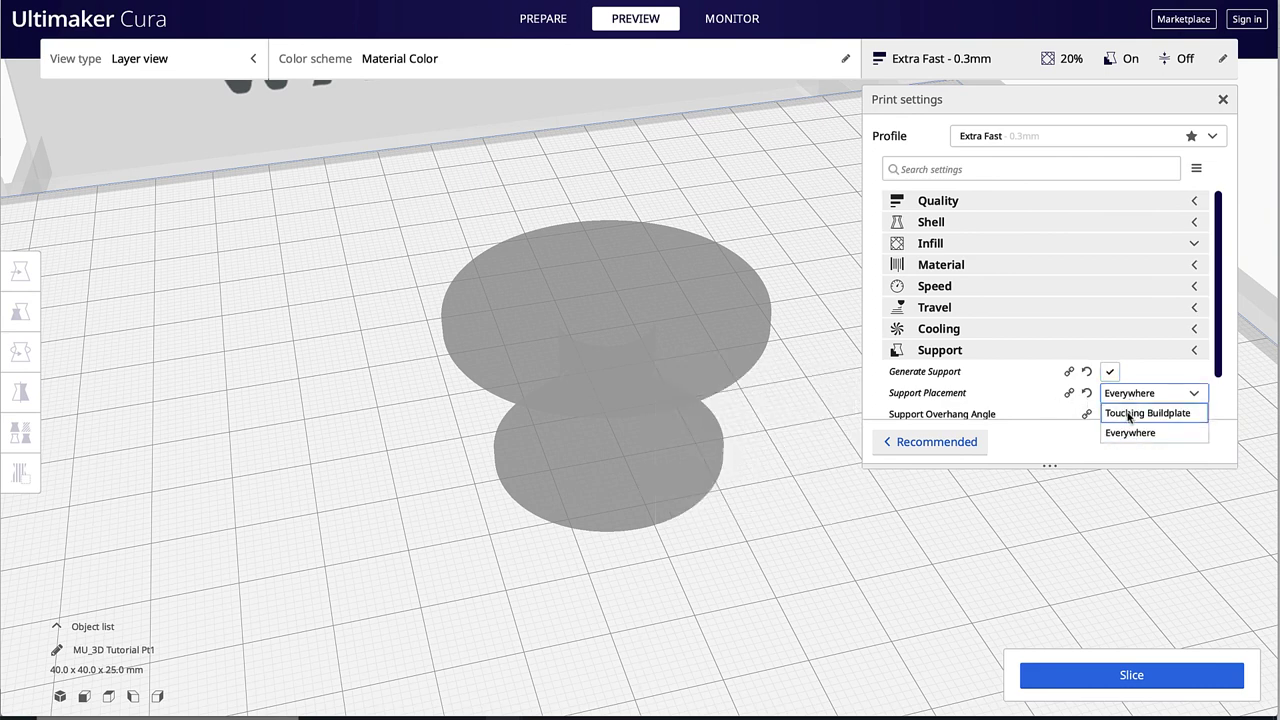
click(1128, 414)
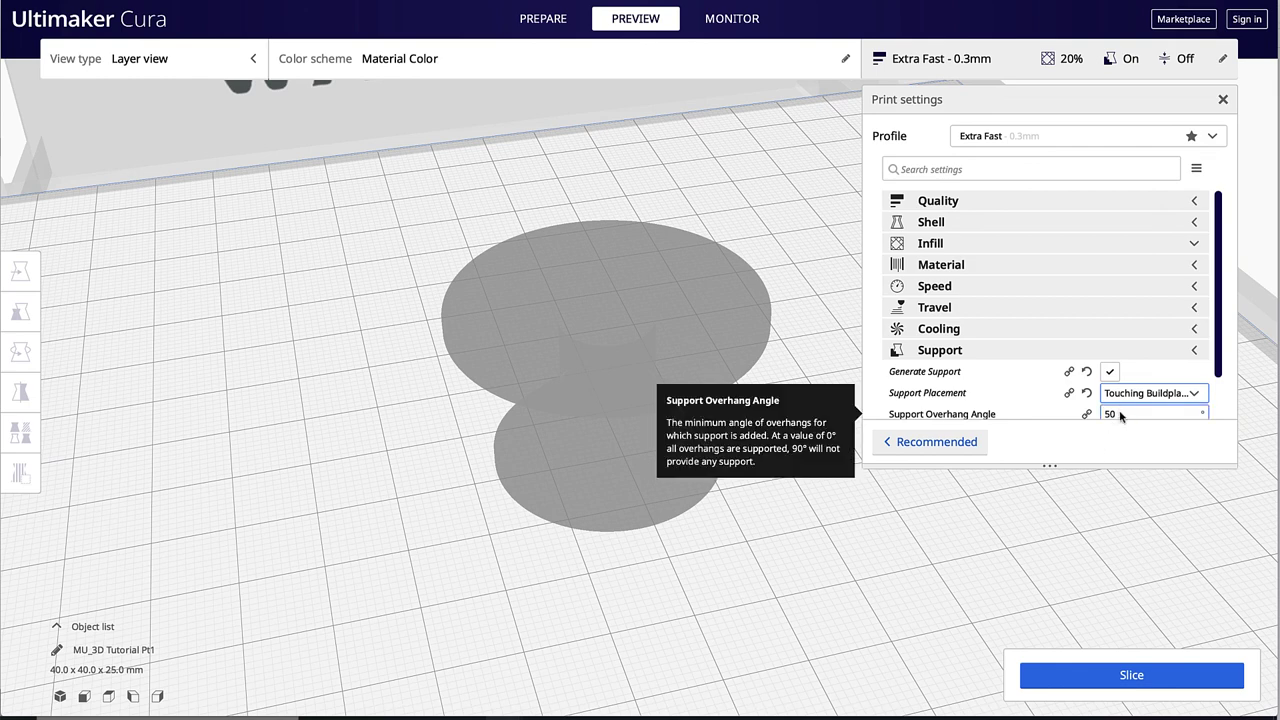
click(1013, 63)
click(1105, 675)
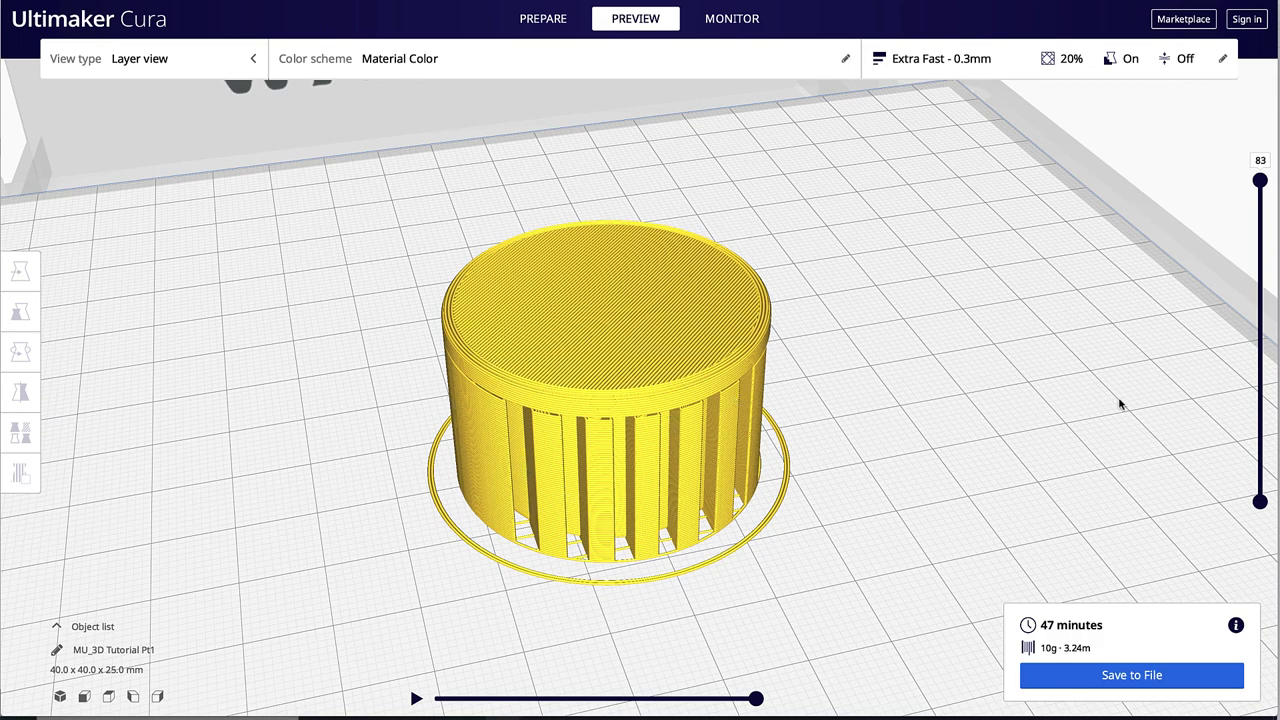
Step: Scrub the layer slider down through the inner layers, then return to the top layer
drag(1260, 181, 1122, 223)
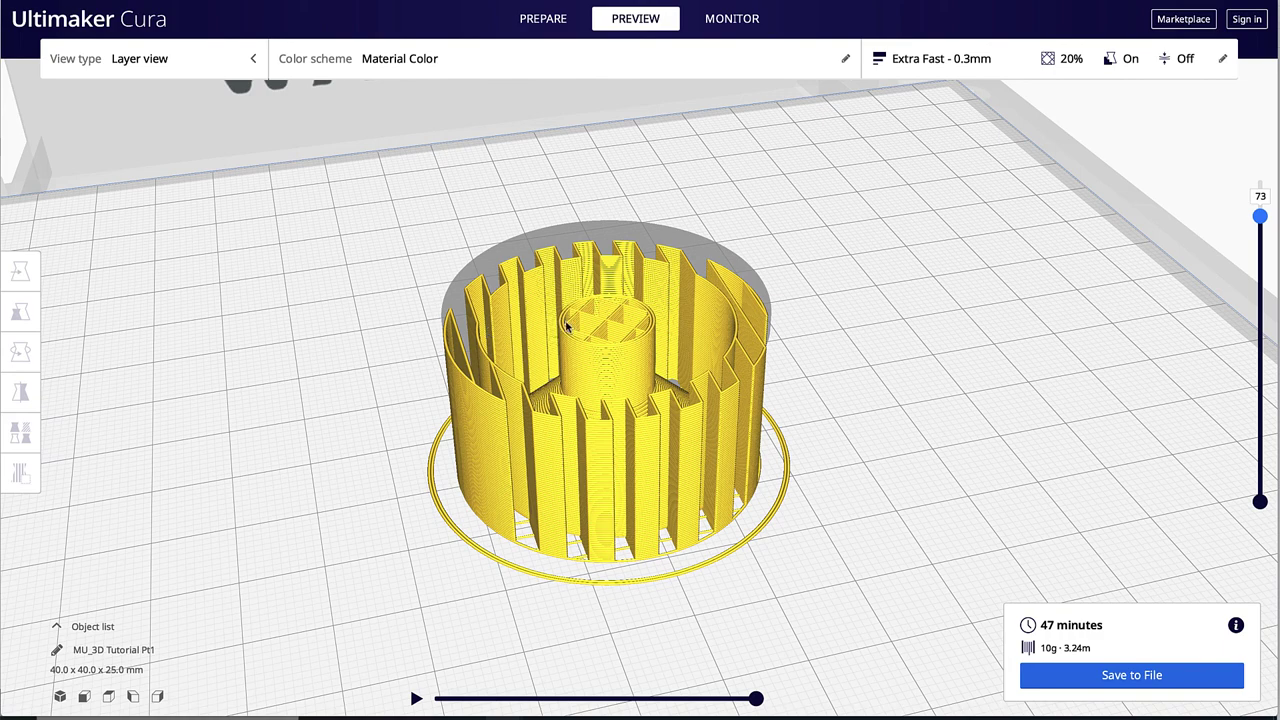
key(Up)
key(Up)
key(Up)
key(Up)
key(Up)
key(Up)
key(Up)
key(Up)
key(Up)
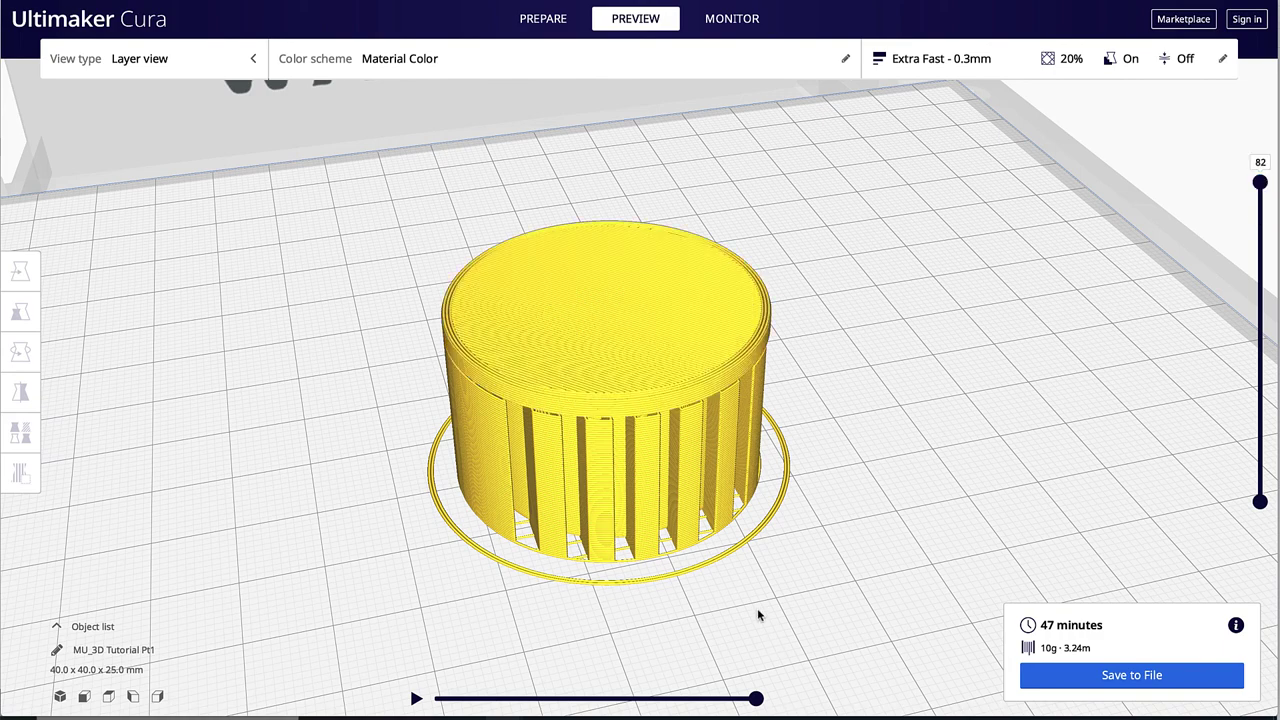